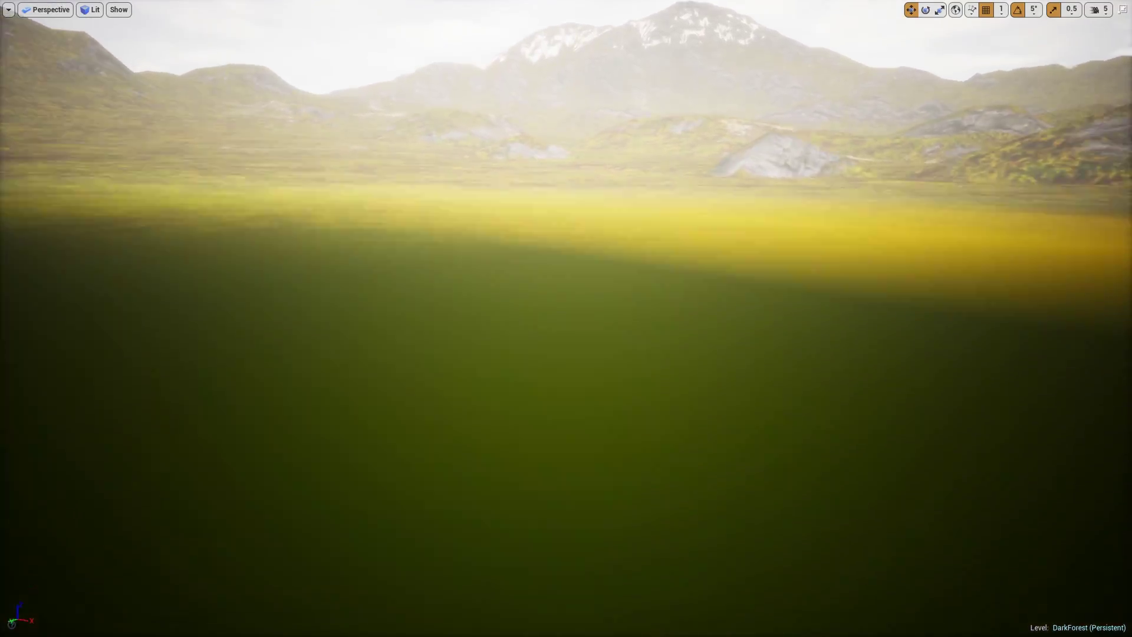
Exit the full-screen viewport and start a new landscape in Landscape mode
key("s")
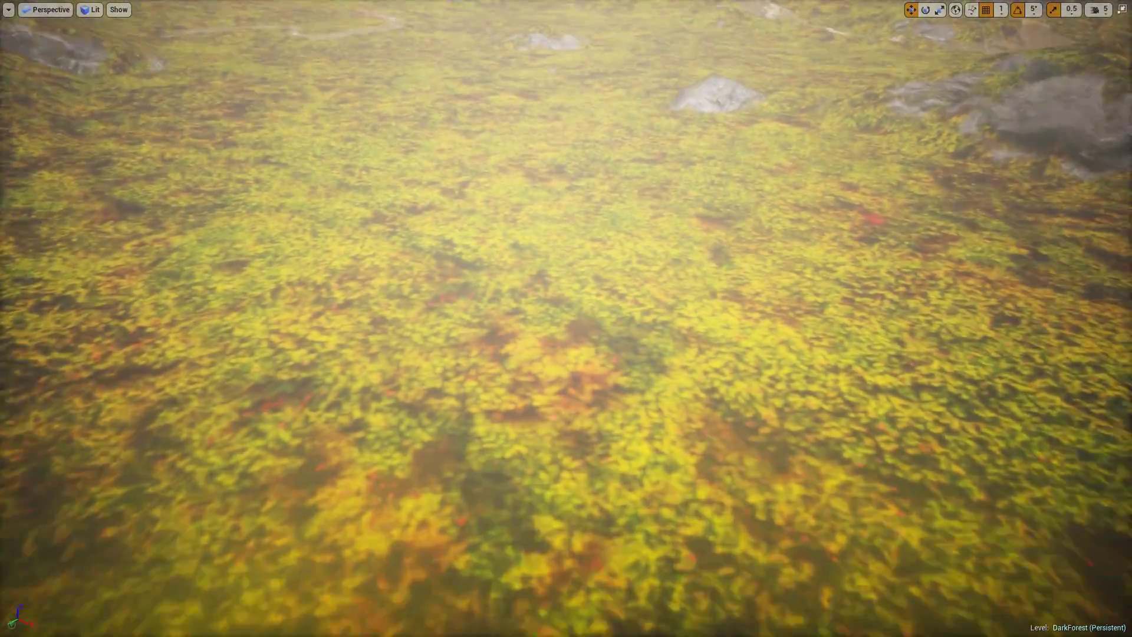
key("w")
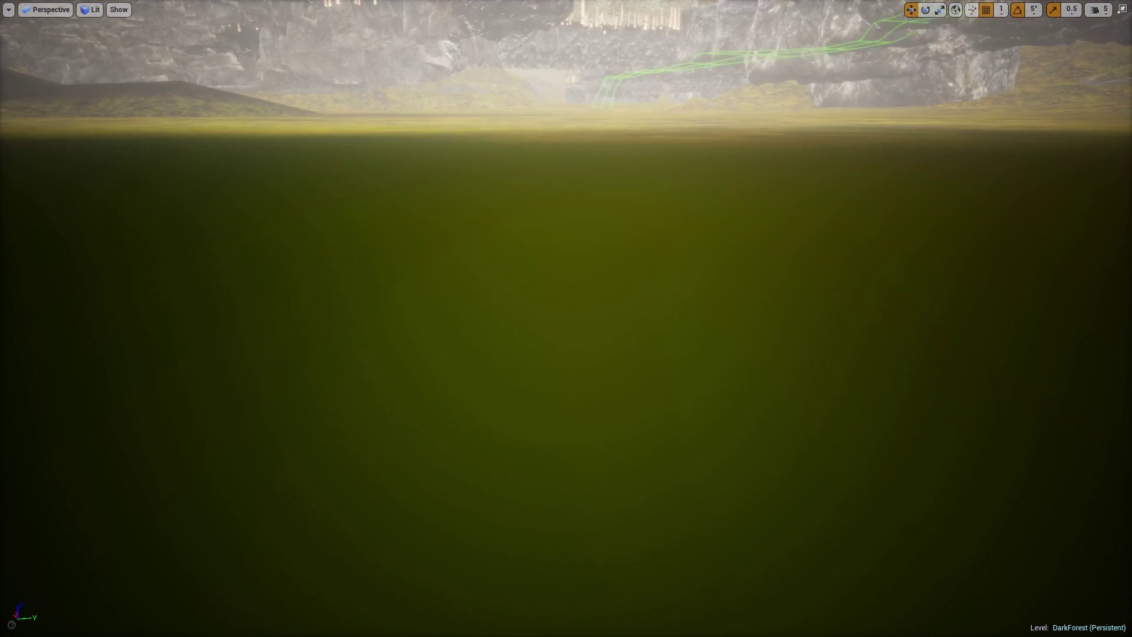
right_click_drag(566, 318, 967, 360)
key("s")
key("F11")
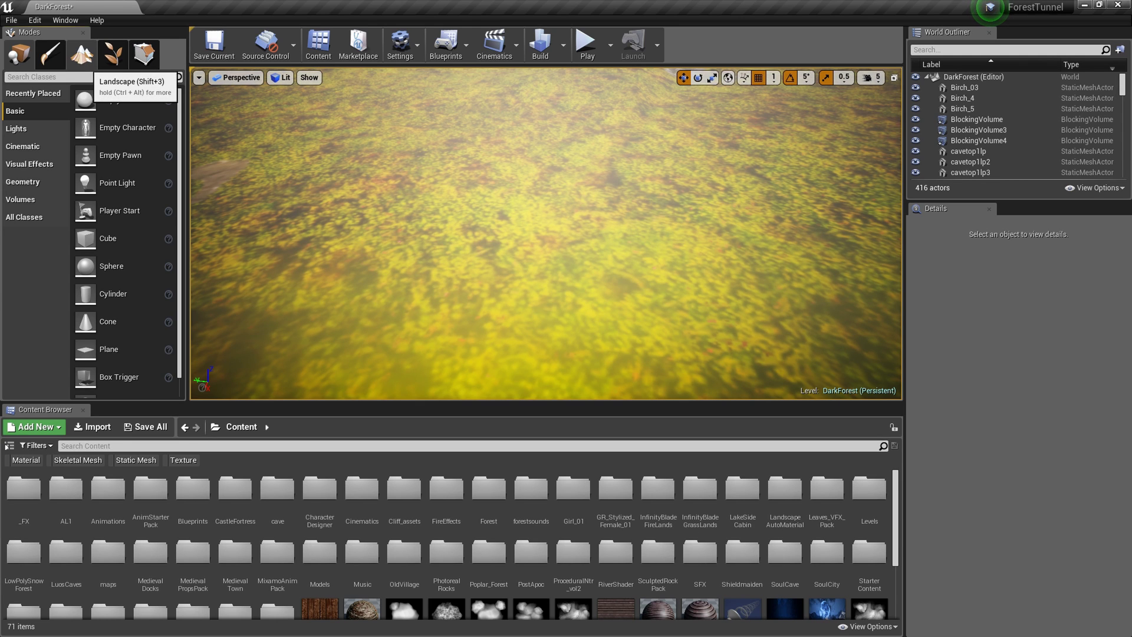
left_click(85, 59)
left_click(60, 87)
left_click(44, 159)
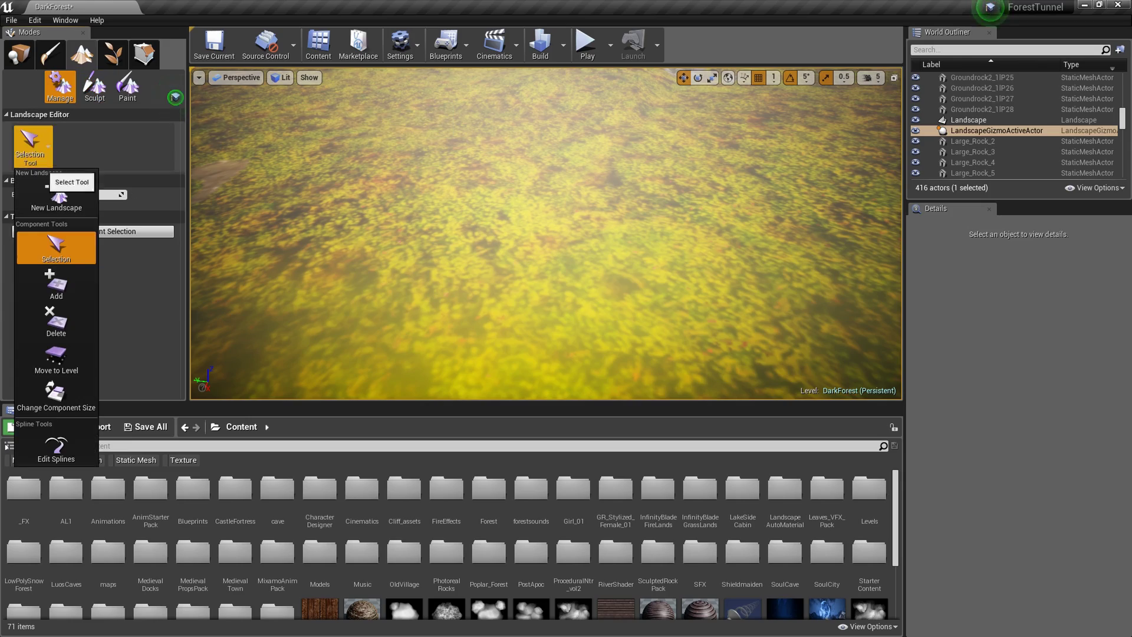
left_click(56, 198)
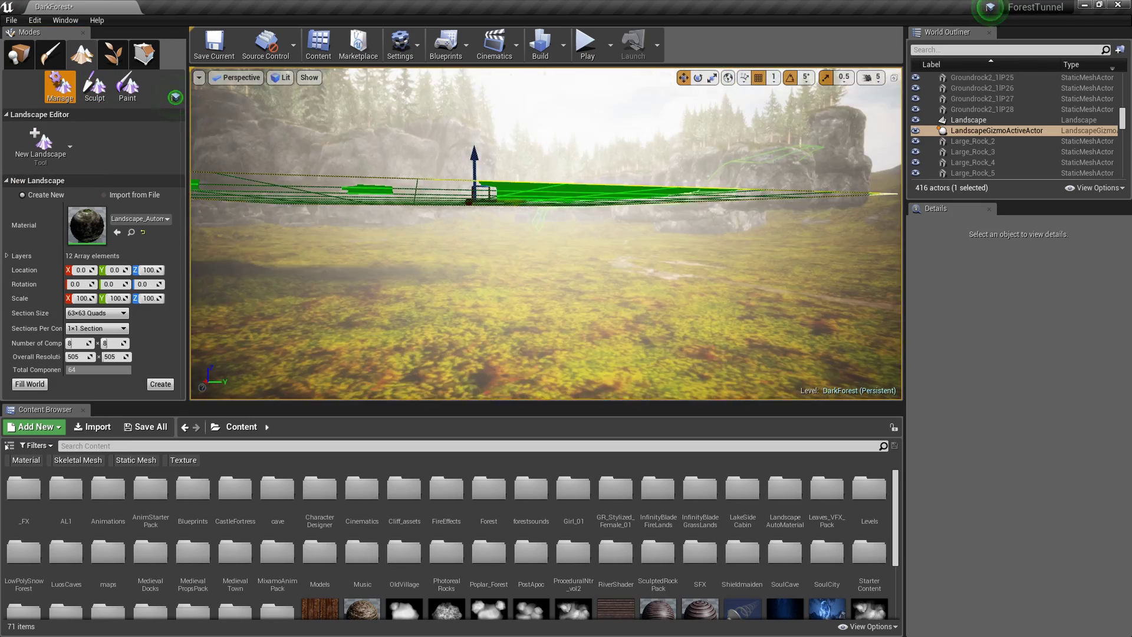
Move the new landscape's preview grid along the X axis over the existing terrain
mouse_move(546, 233)
right_mouse_down()
mouse_move(560, 295)
mouse_move(596, 354)
mouse_move(684, 266)
mouse_move(519, 231)
mouse_move(558, 234)
right_mouse_up()
left_click_drag(386, 131, 737, 239)
right_click_drag(737, 239, 784, 260)
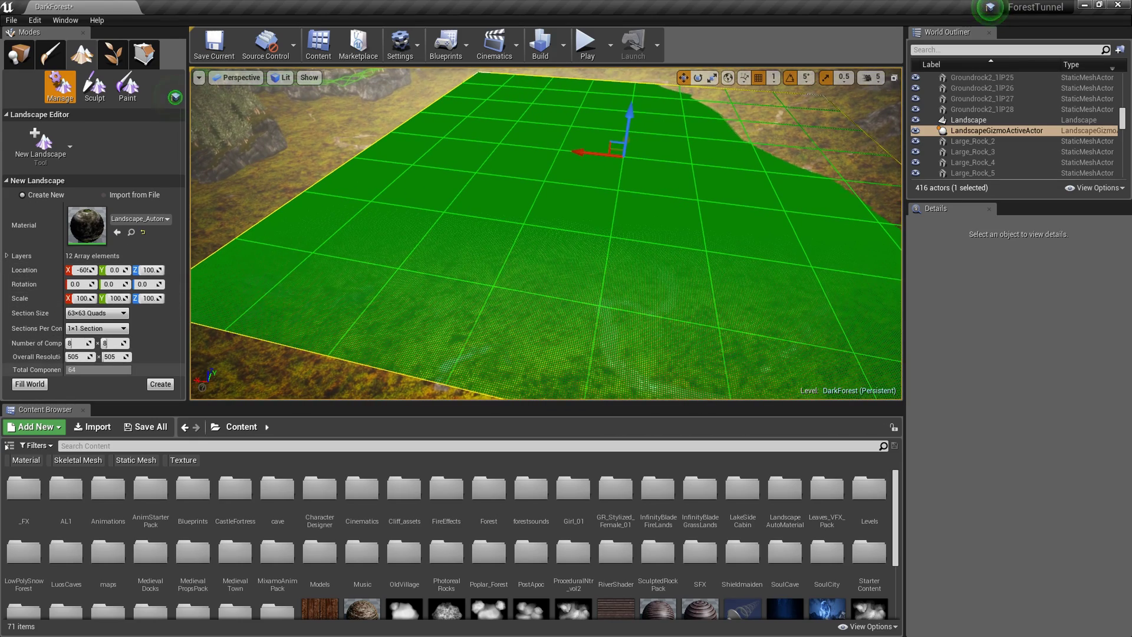
Set the new landscape's overall resolution to 190 × 190 and create it
left_click(77, 357)
type("190")
key("Return")
left_click(112, 356)
type("200")
key("Return")
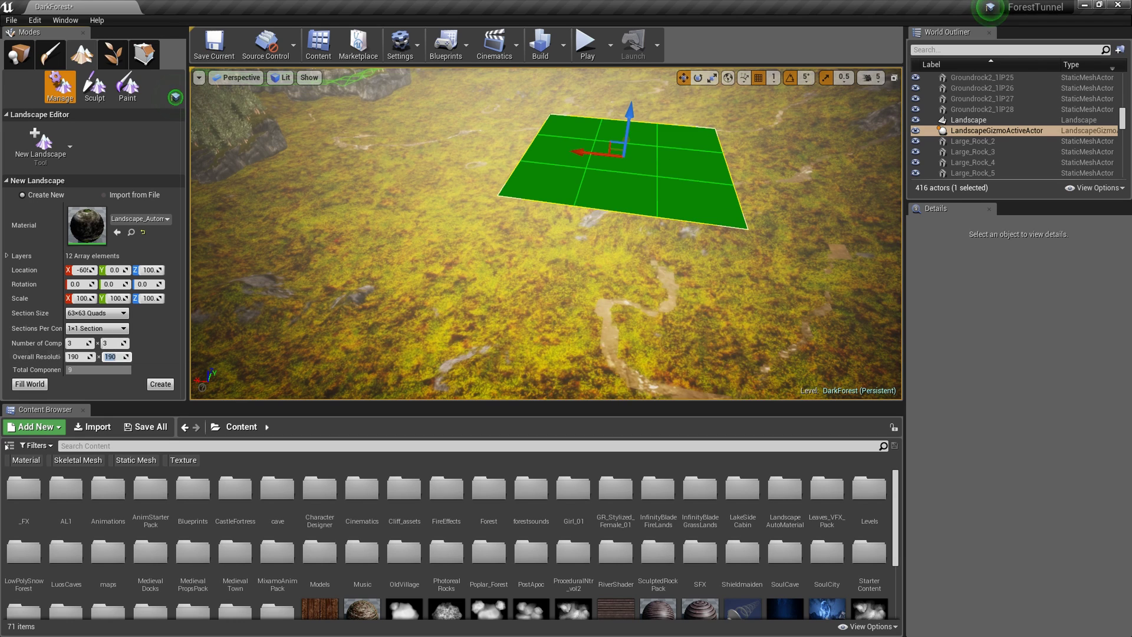
mouse_move(546, 233)
right_mouse_down()
mouse_move(625, 183)
mouse_move(614, 207)
mouse_move(545, 250)
right_mouse_up()
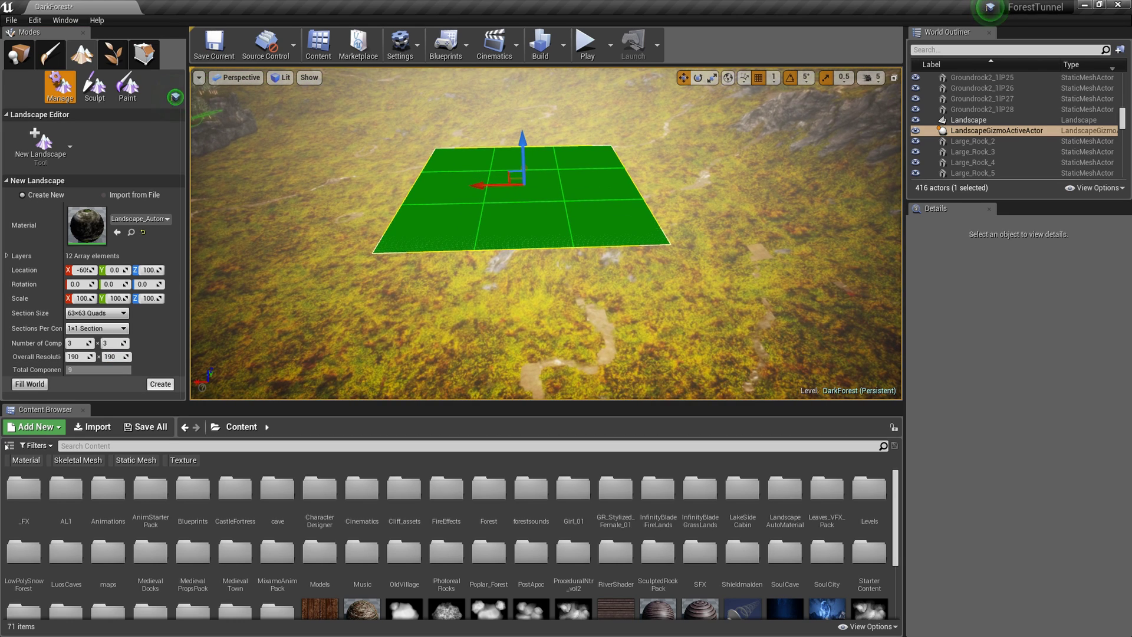
left_click(160, 385)
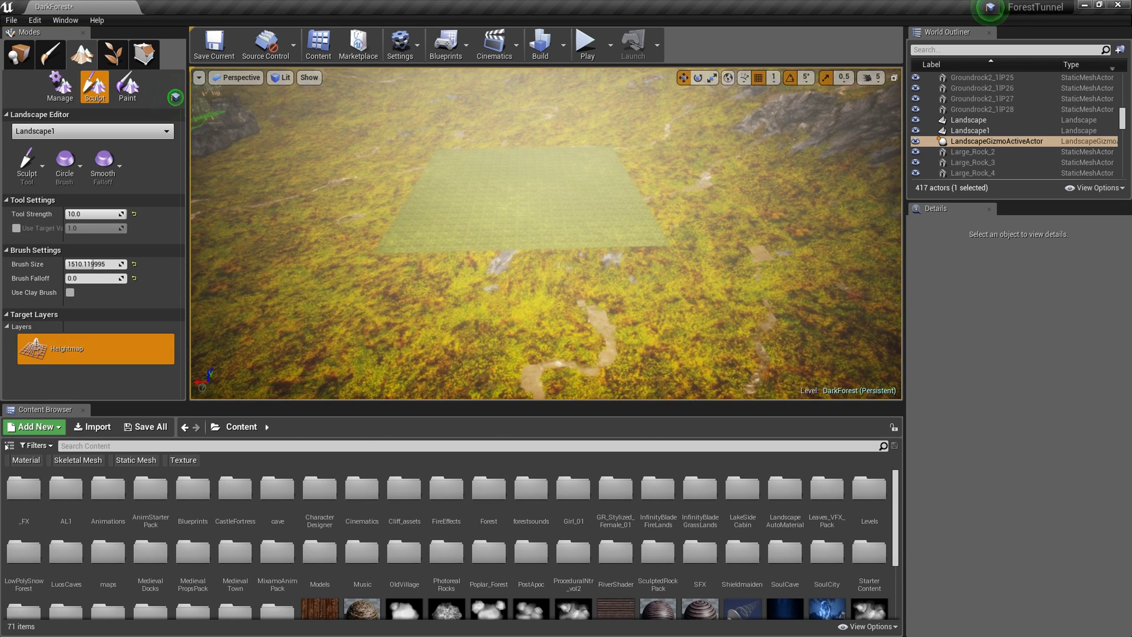
Paint trees, ferns and bushes from the existing foliage types across the landscape with a paint density of 2.0
mouse_move(546, 233)
right_mouse_down()
mouse_move(552, 242)
mouse_move(551, 209)
mouse_move(437, 212)
mouse_move(377, 271)
mouse_move(354, 265)
right_mouse_up()
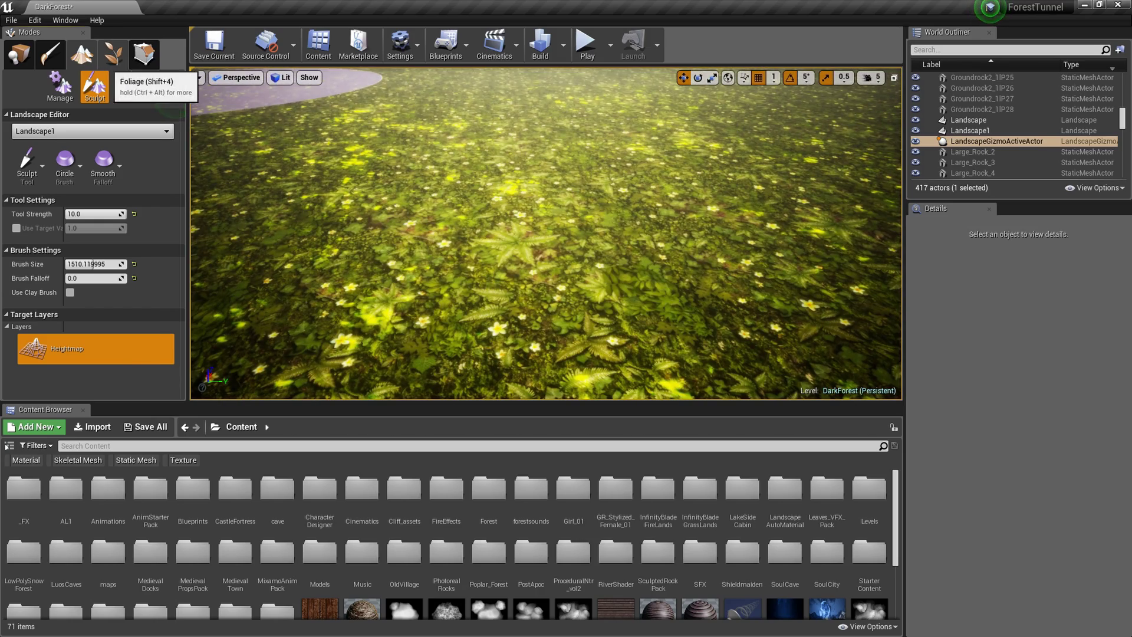
left_click(113, 54)
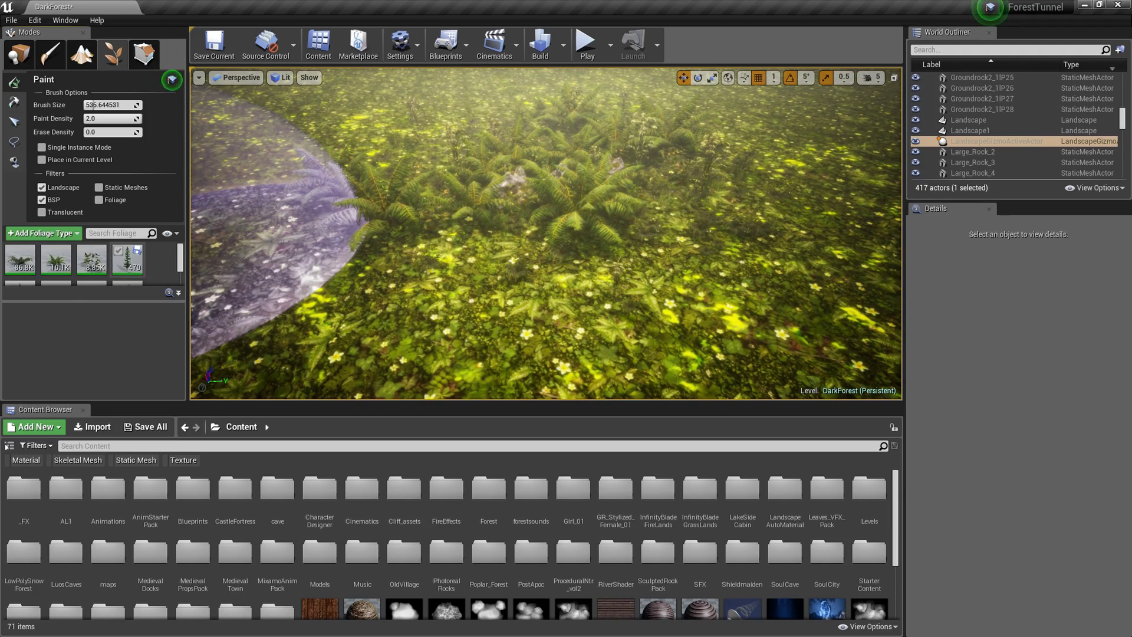
scroll(92, 262, "down", 3)
scroll(92, 263, "up", 1)
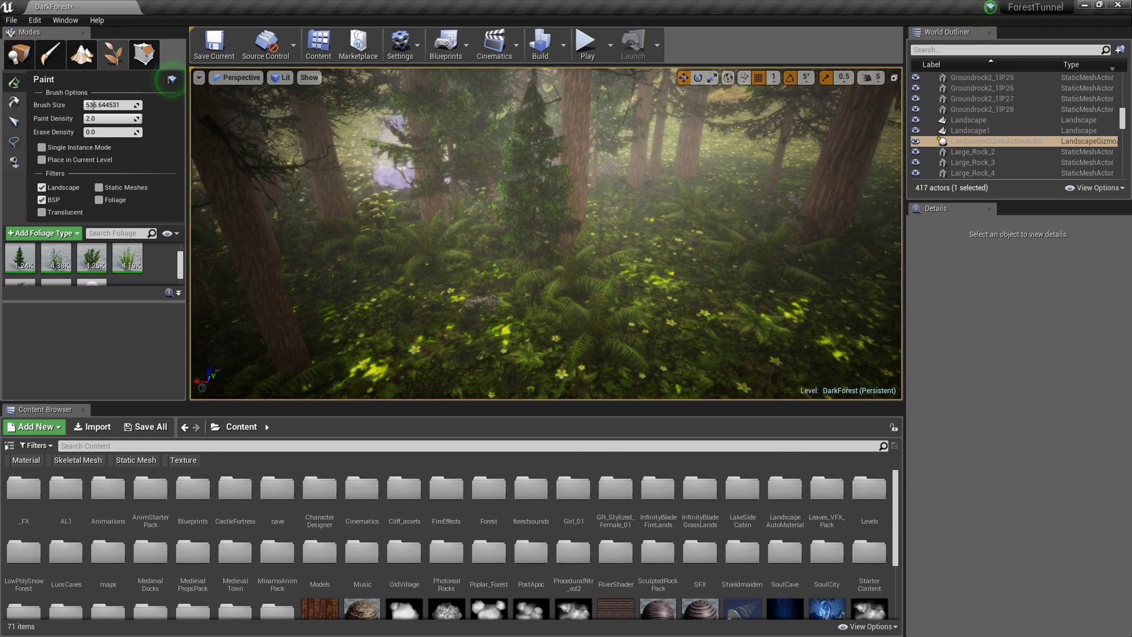
left_click_drag(389, 177, 737, 172)
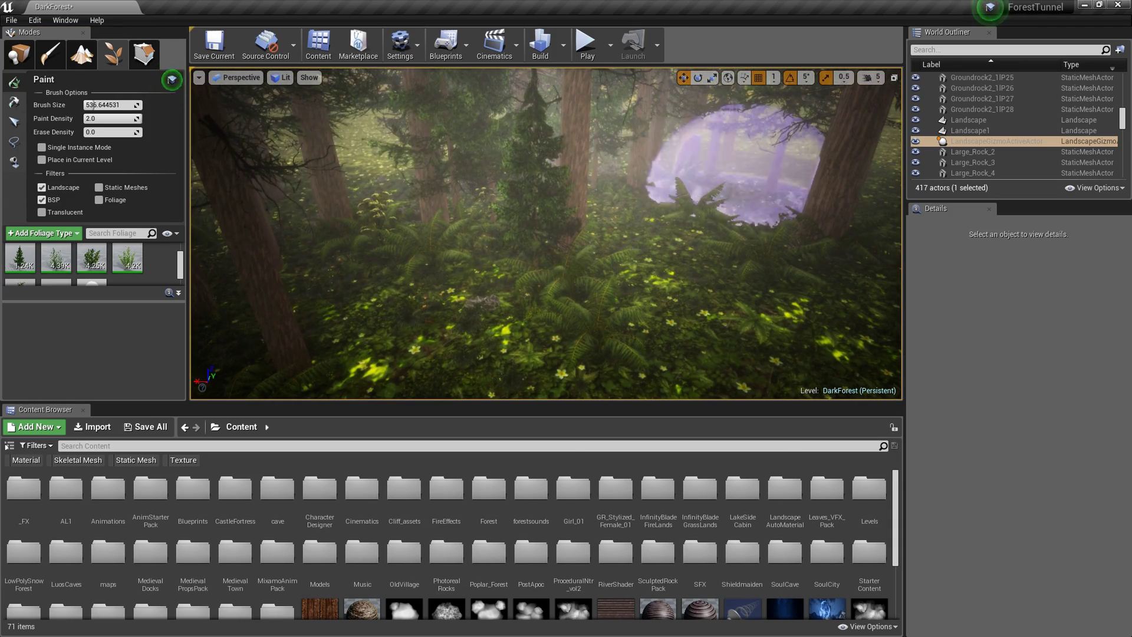
mouse_move(266, 224)
right_mouse_down()
mouse_move(236, 330)
mouse_move(200, 230)
right_mouse_up()
mouse_move(737, 118)
left_mouse_down()
mouse_move(331, 230)
mouse_move(319, 207)
left_mouse_up()
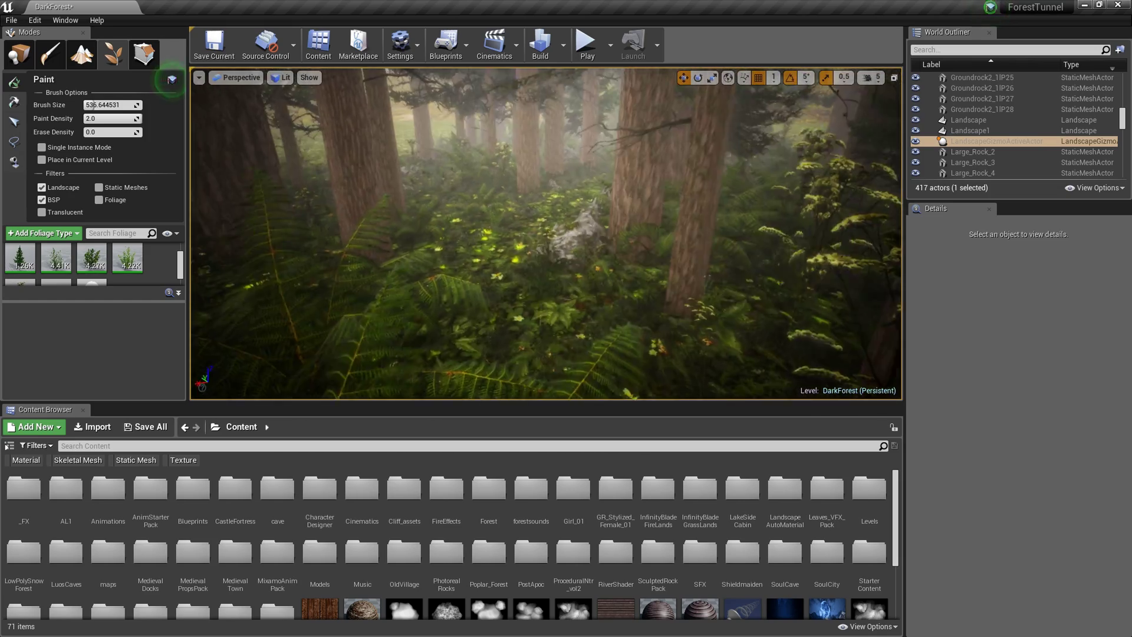
left_click(649, 271)
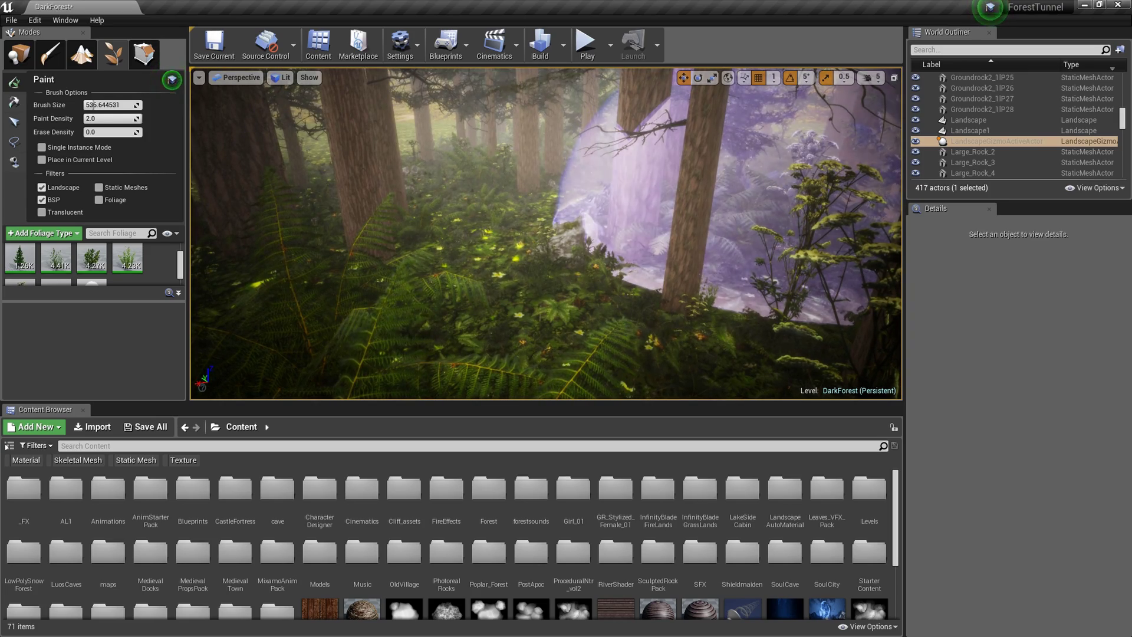
Check the contents of the Tropical_Forest folder and return to the root Content folder
scroll(407, 548, "down", 2)
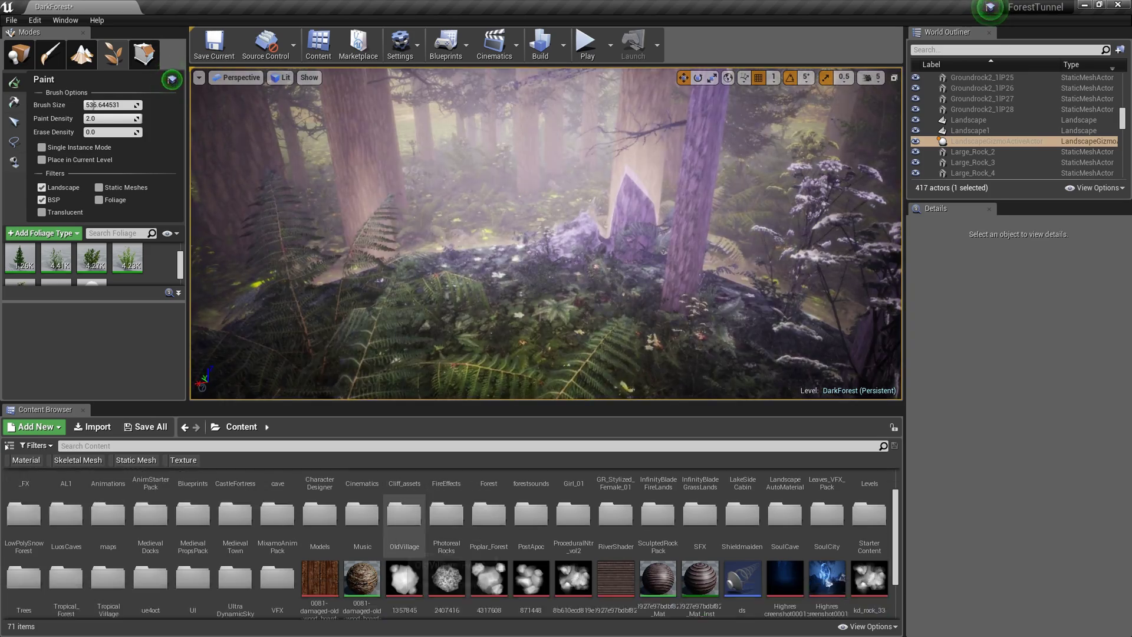
scroll(407, 548, "down", 1)
double_click(65, 558)
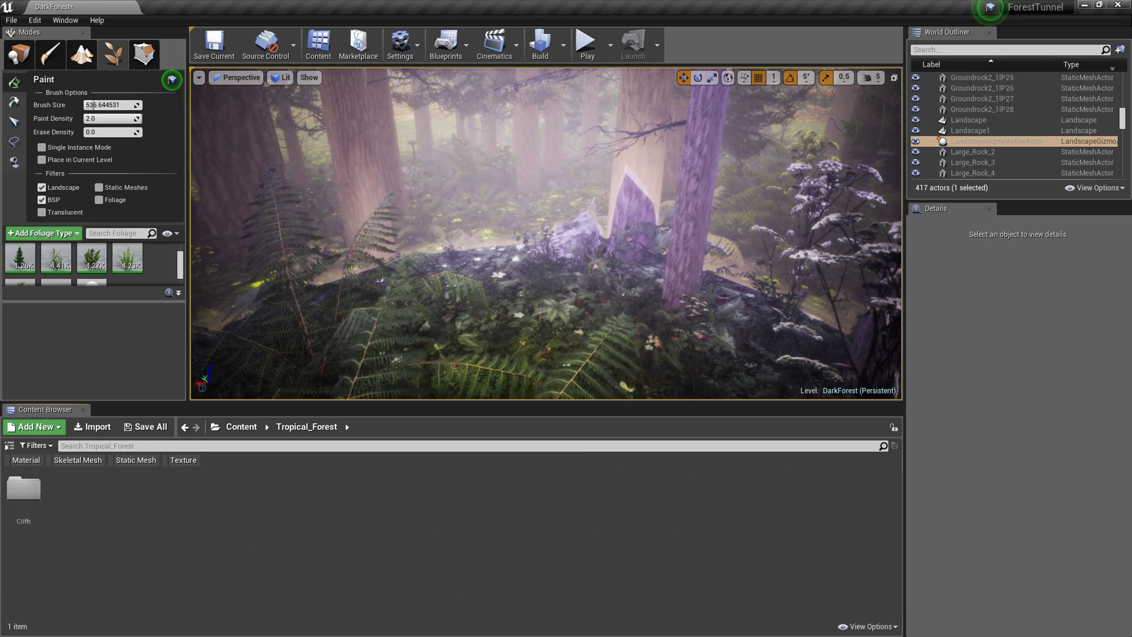
left_click(241, 427)
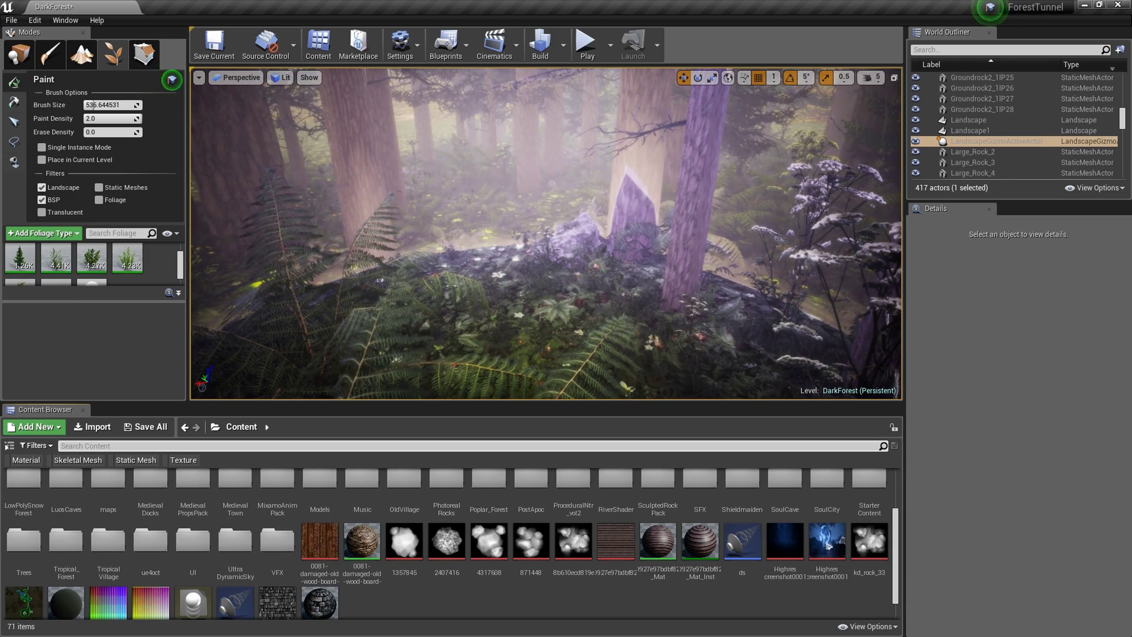
Search the project content for "ground" static meshes and open the Grass_Tall_01 mesh for inspection
type("grou")
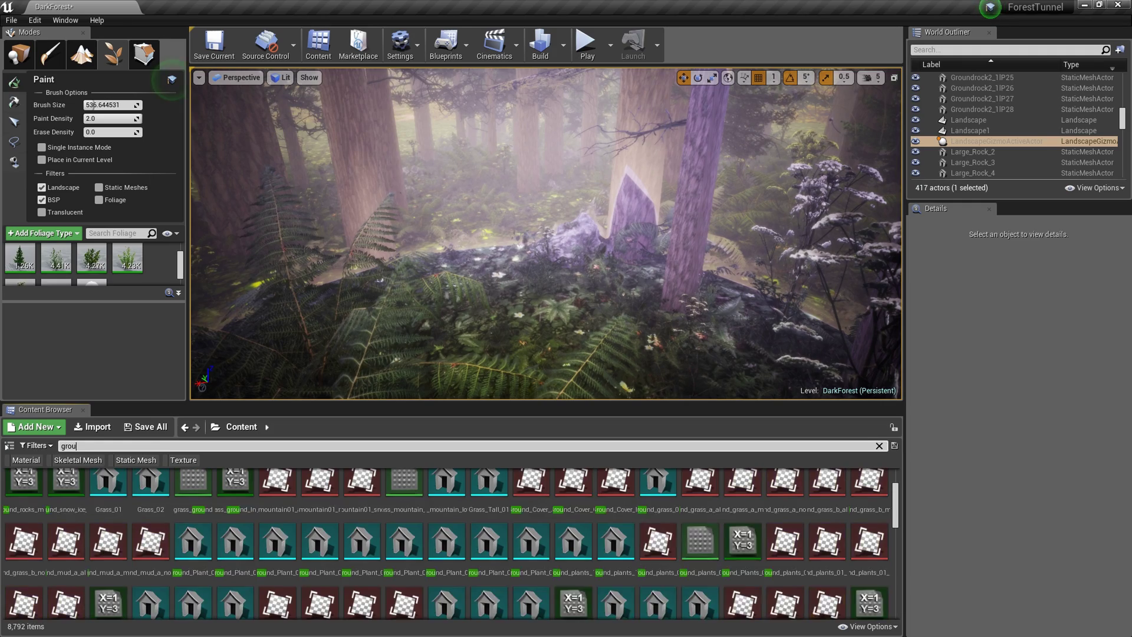
type("nd")
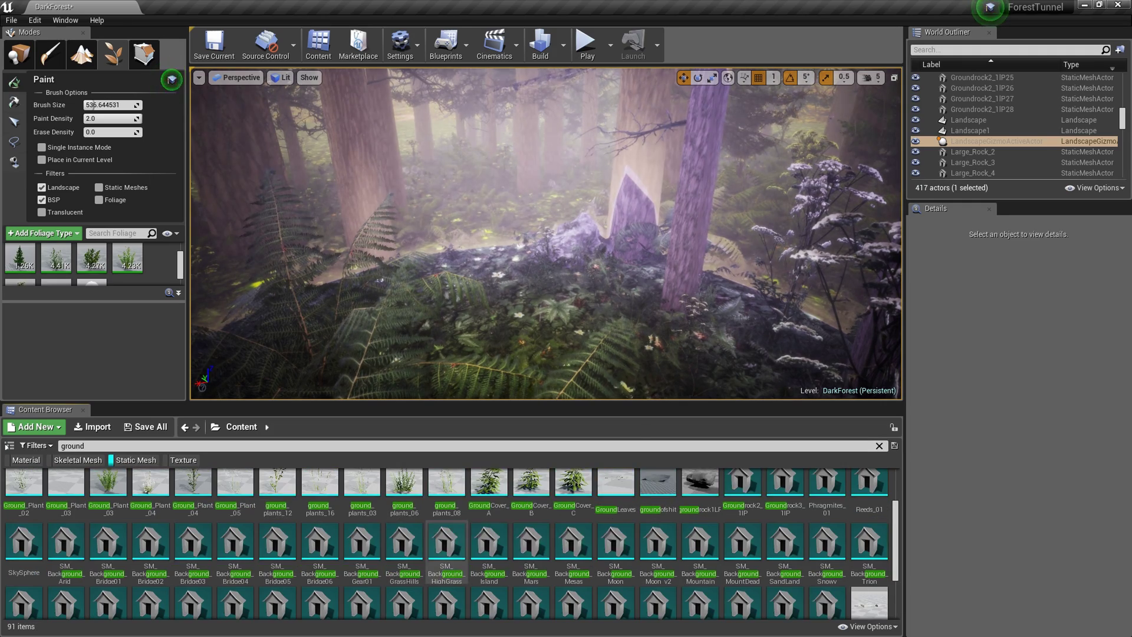
scroll(472, 548, "up", 2)
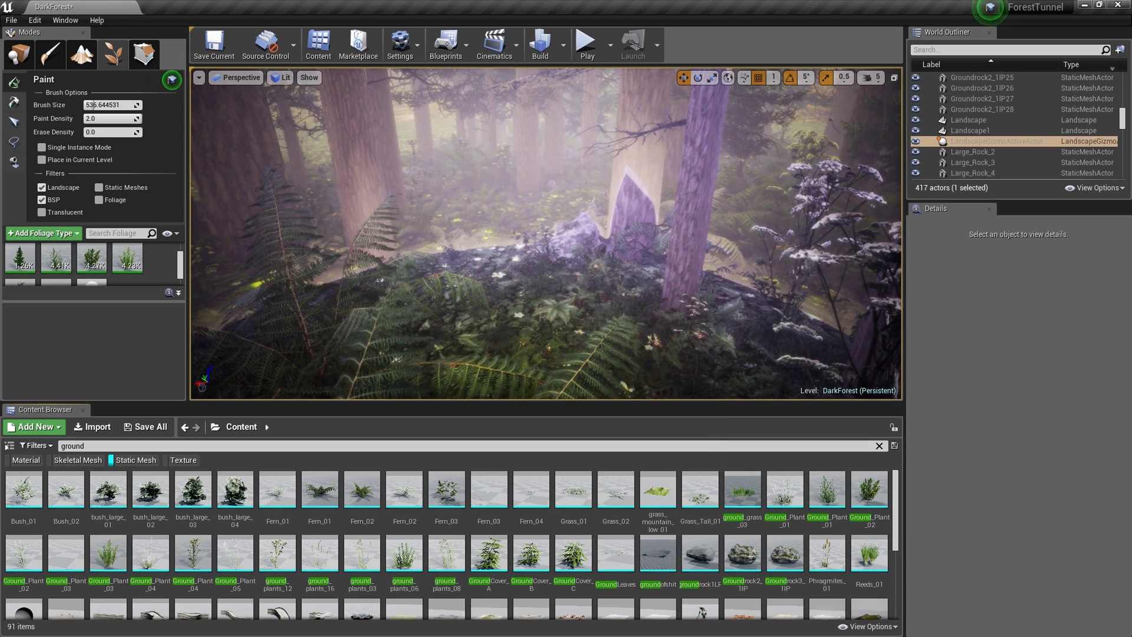
left_click(700, 490)
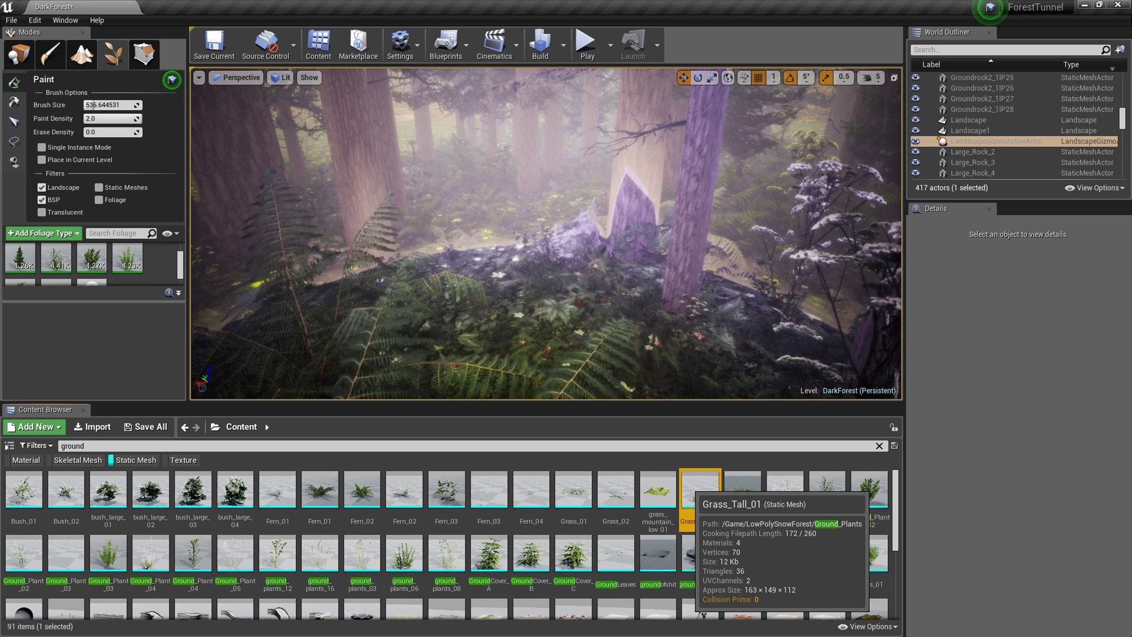
double_click(700, 489)
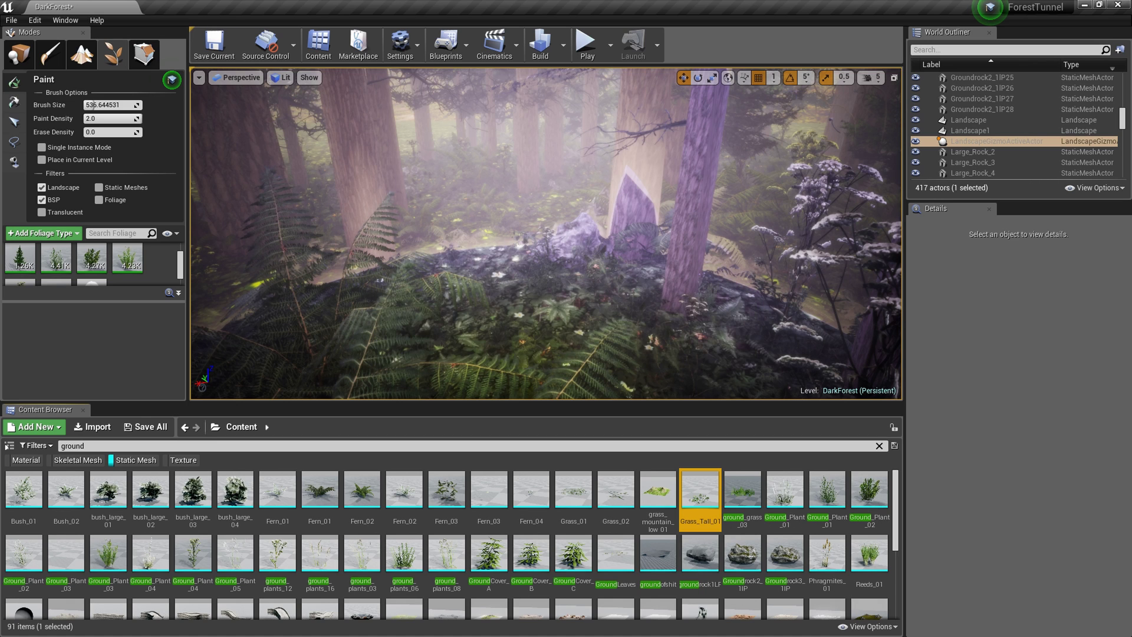
Examine the painted forest floor up close and look through the remaining ground meshes
scroll(577, 236, "up", 3)
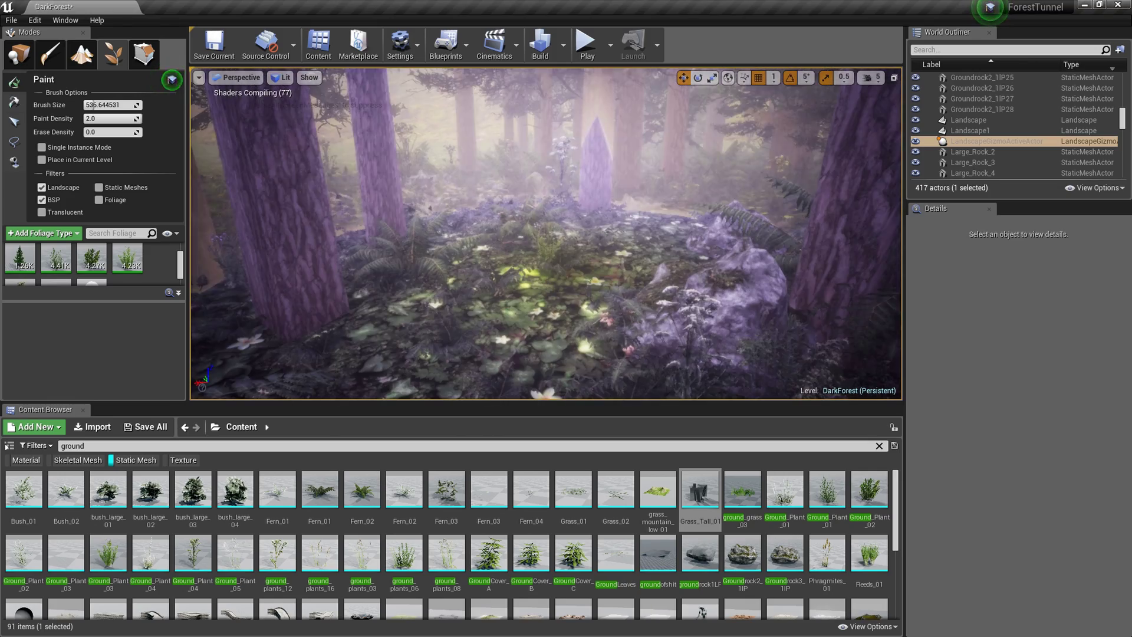
right_click_drag(577, 236, 577, 318)
scroll(577, 236, "up", 2)
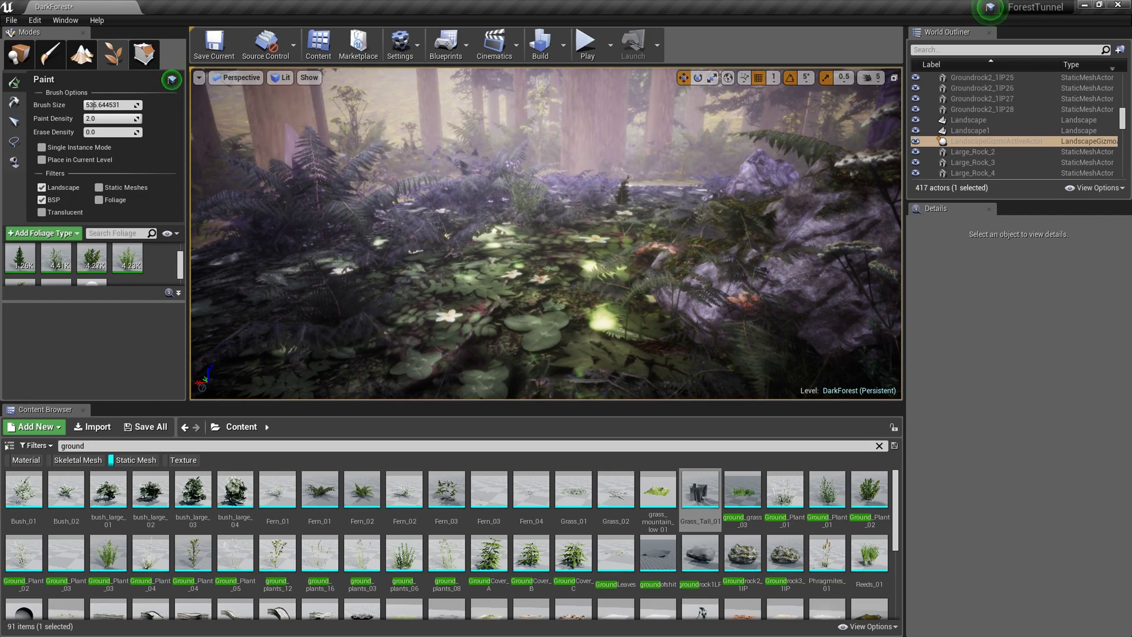
scroll(193, 555, "down", 5)
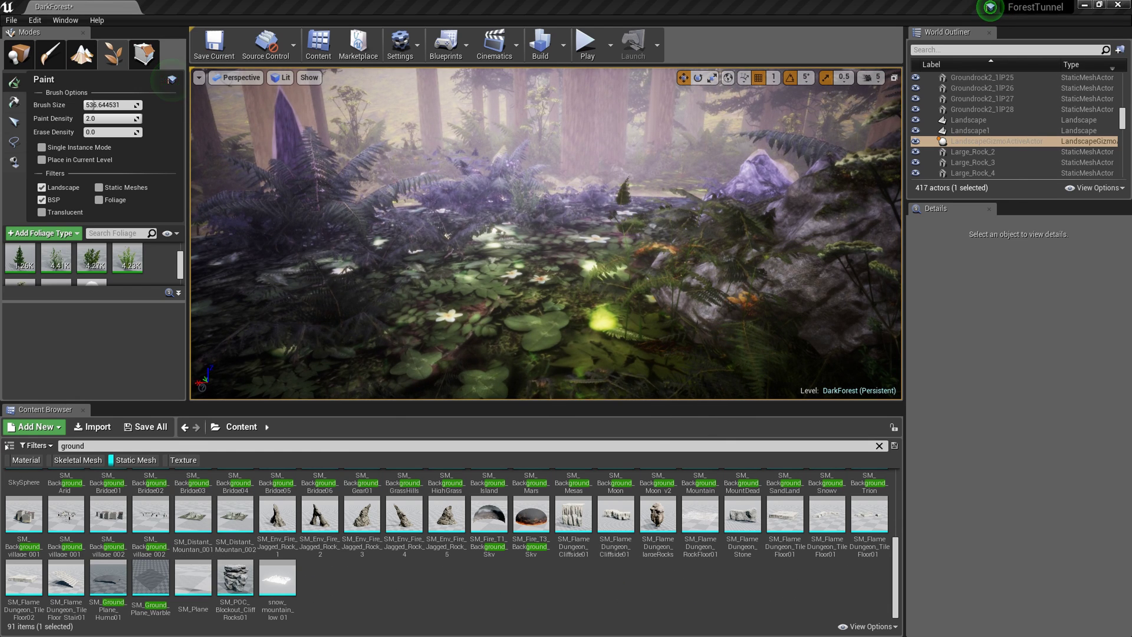
Switch to the Epic Games Launcher and choose the Tropical Forest pack from the Library for adding to a project
key("alt+Tab")
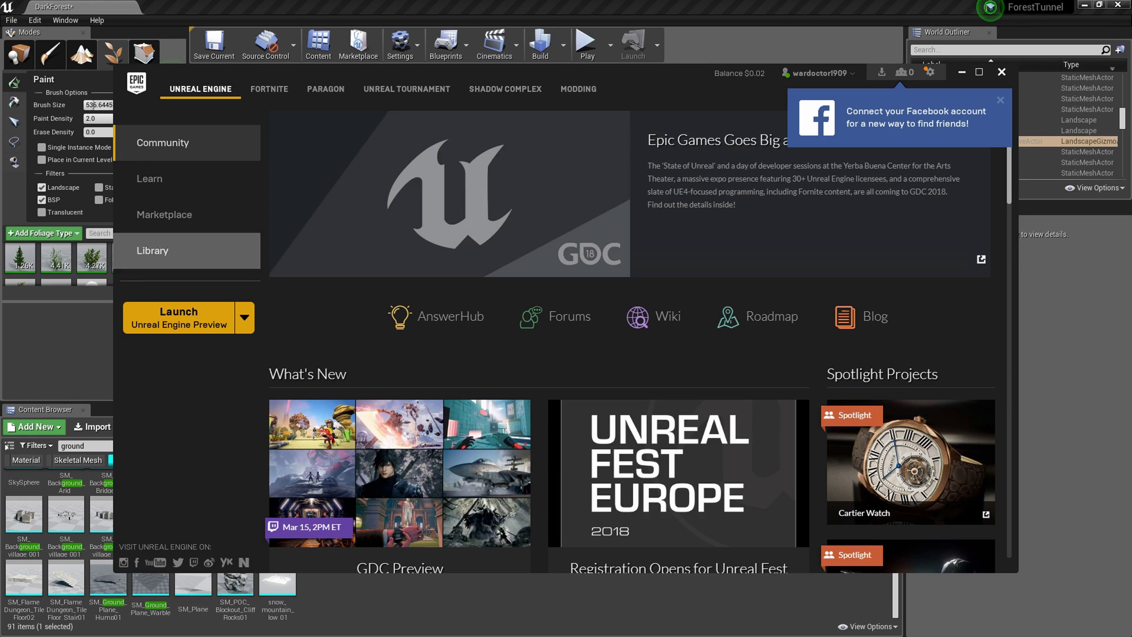
scroll(643, 336, "down", 15)
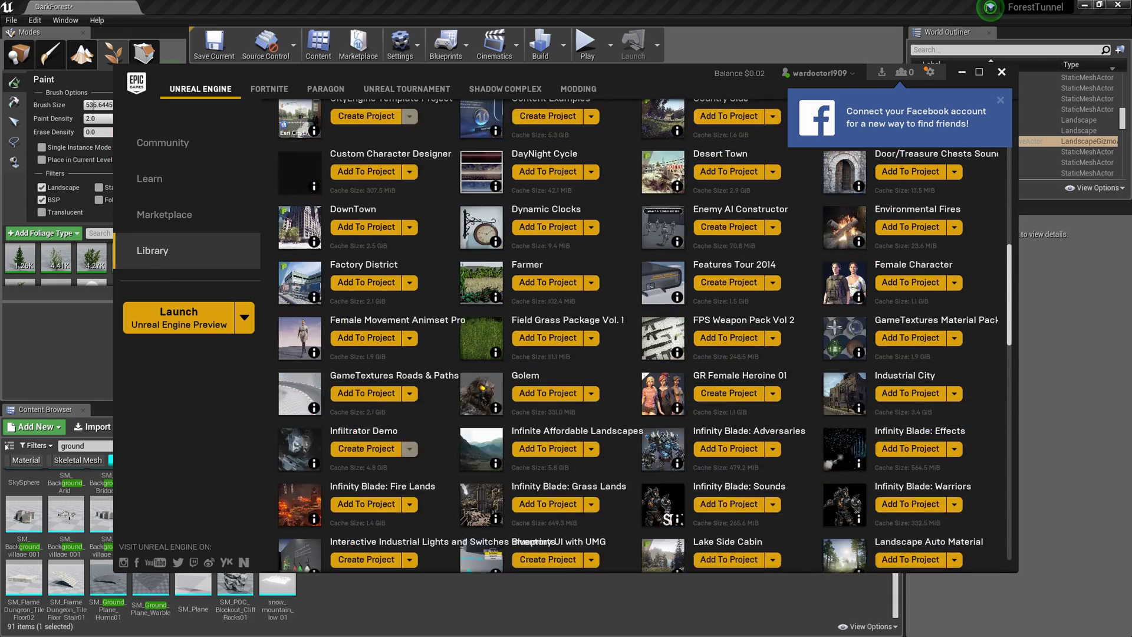
scroll(643, 336, "down", 20)
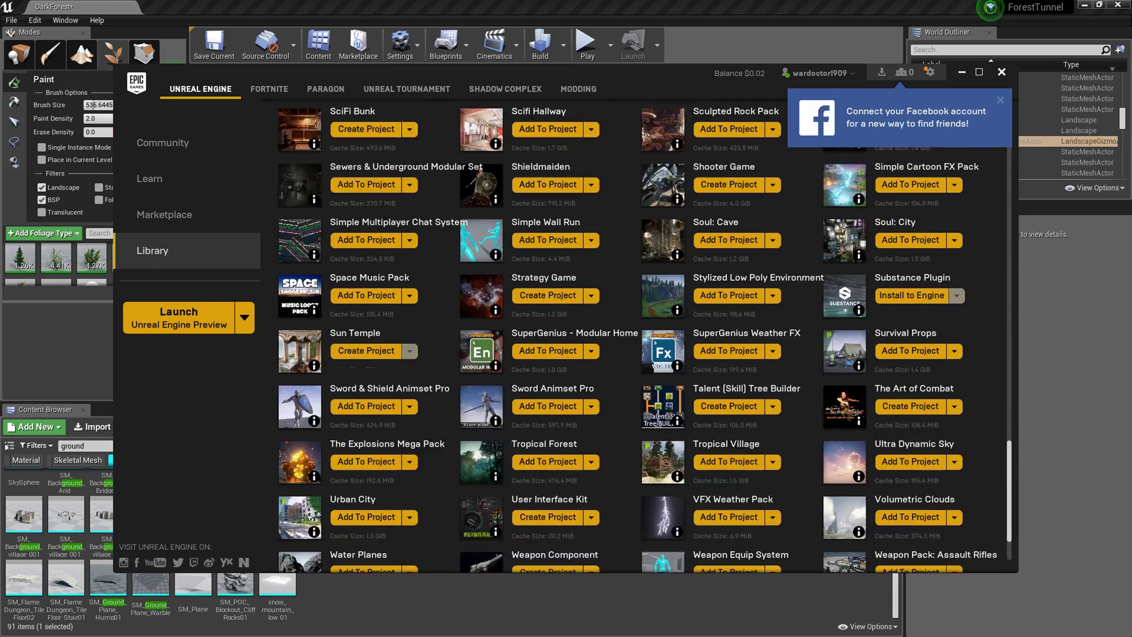
scroll(645, 336, "down", 2)
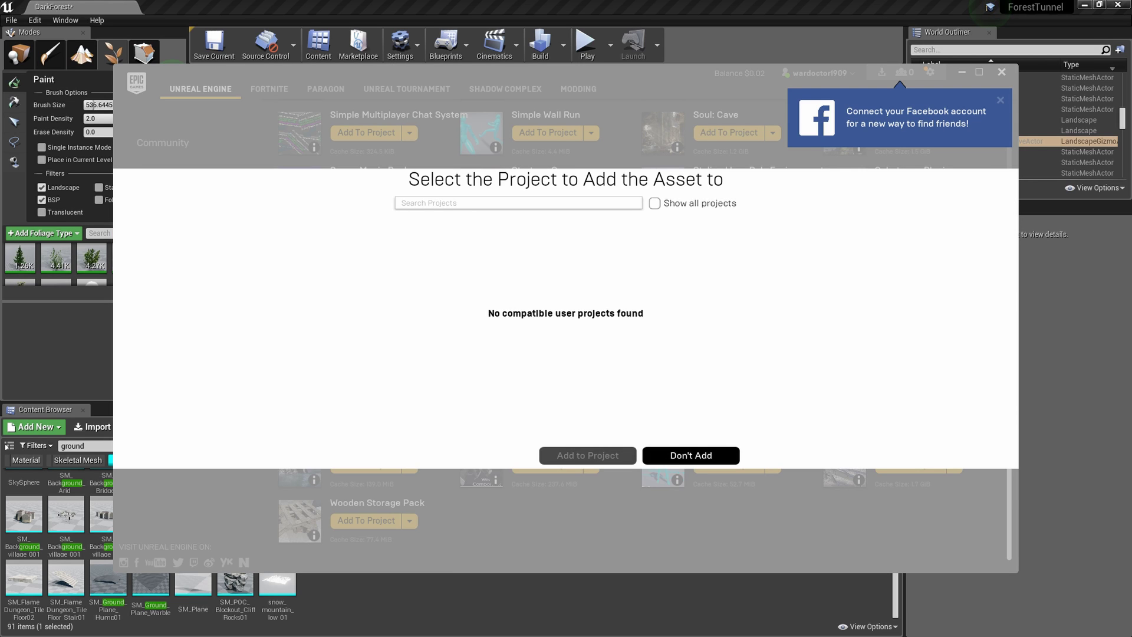
Add the Tropical Forest pack to the ForestTunnel project using version 4.8, replace the existing files, and minimise the launcher
left_click(654, 203)
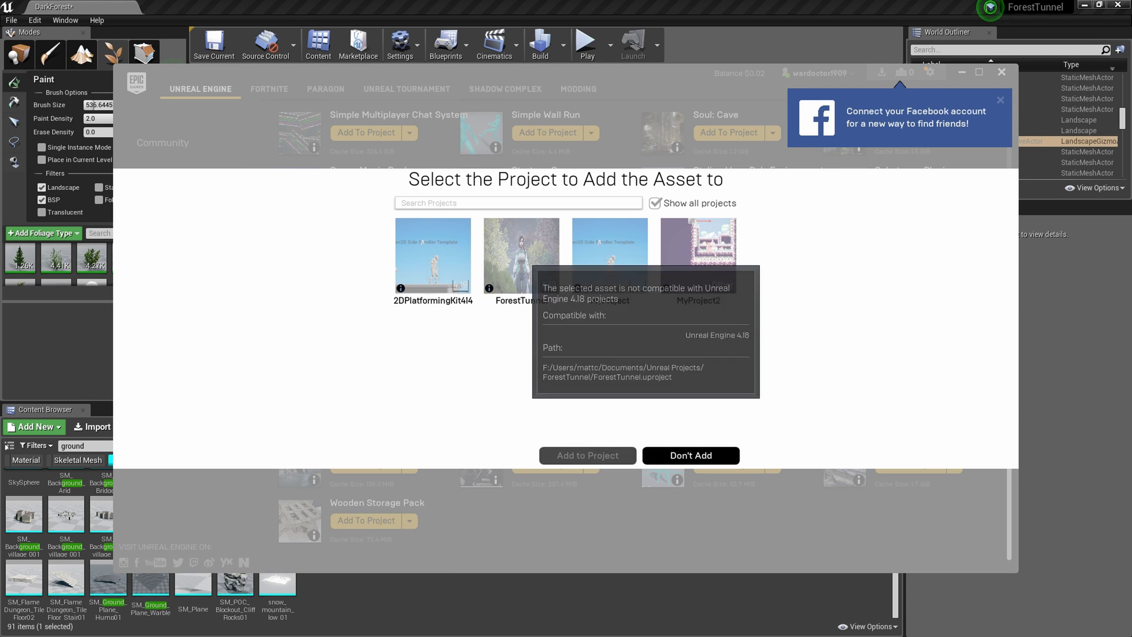
left_click(522, 256)
left_click(476, 433)
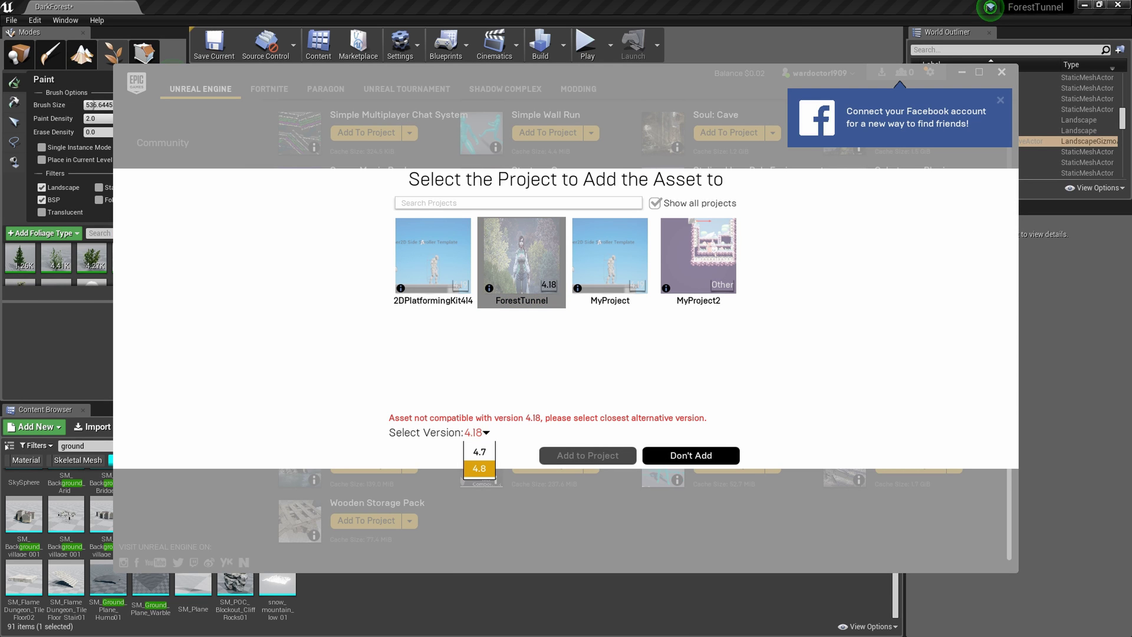
left_click(479, 468)
left_click(587, 456)
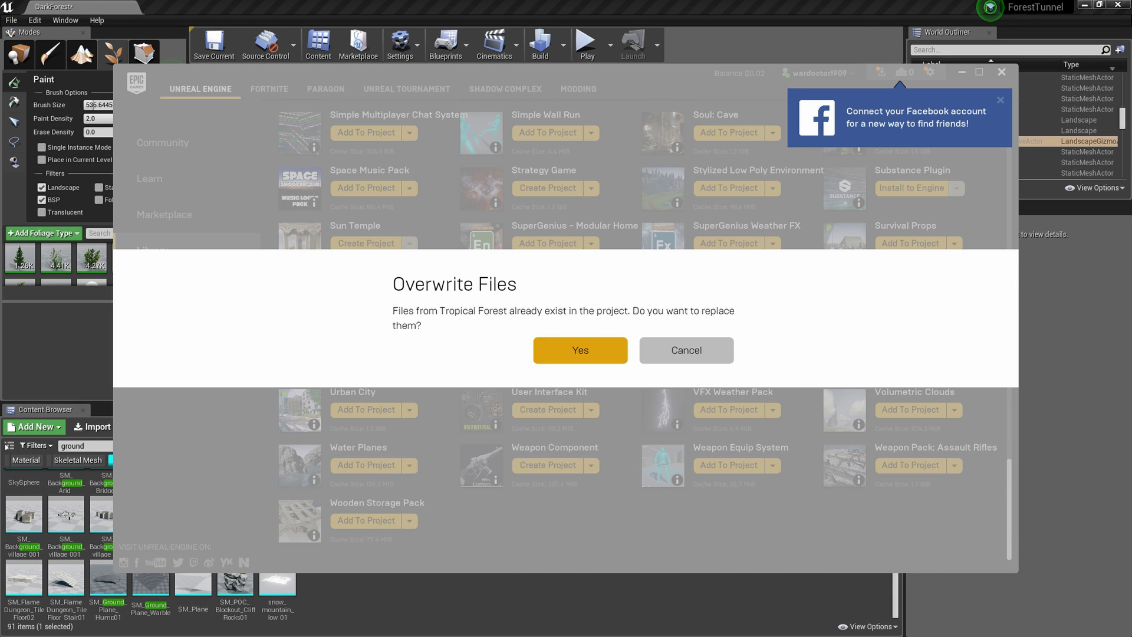
left_click(580, 350)
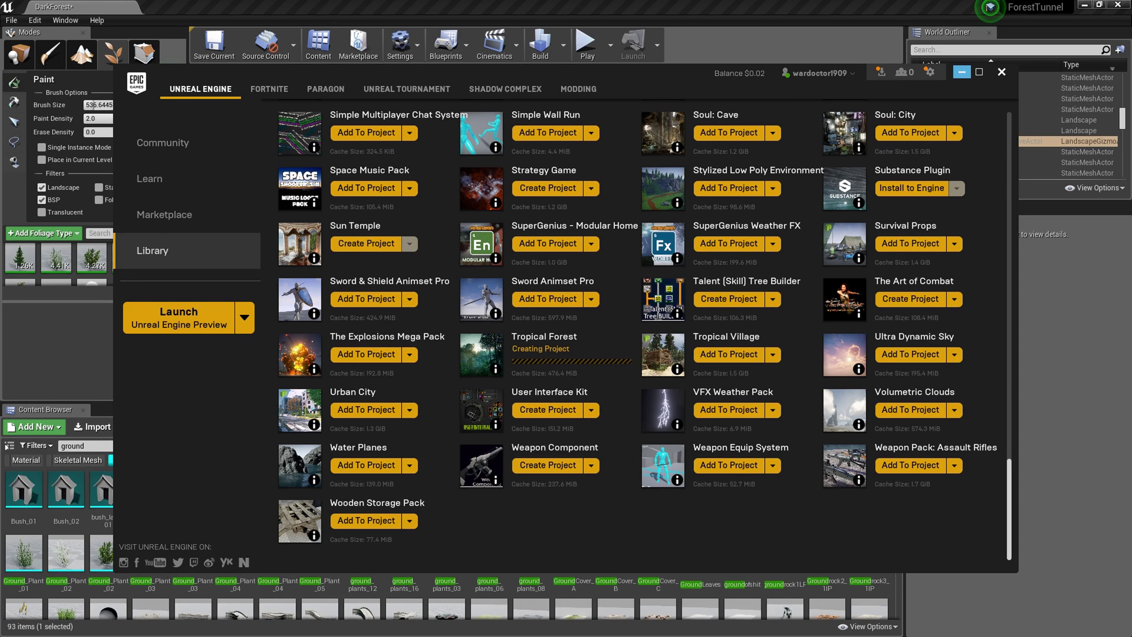
left_click(962, 71)
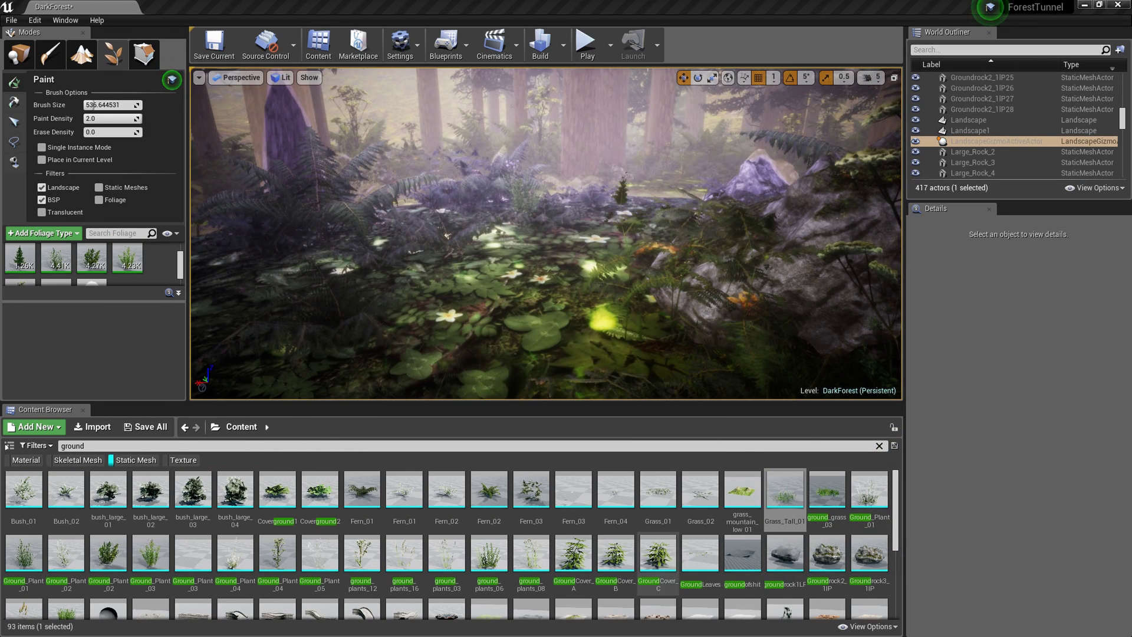
Look through the "ground" search results with and without the Static Mesh filter, and clear the search term
scroll(404, 531, "down", 2)
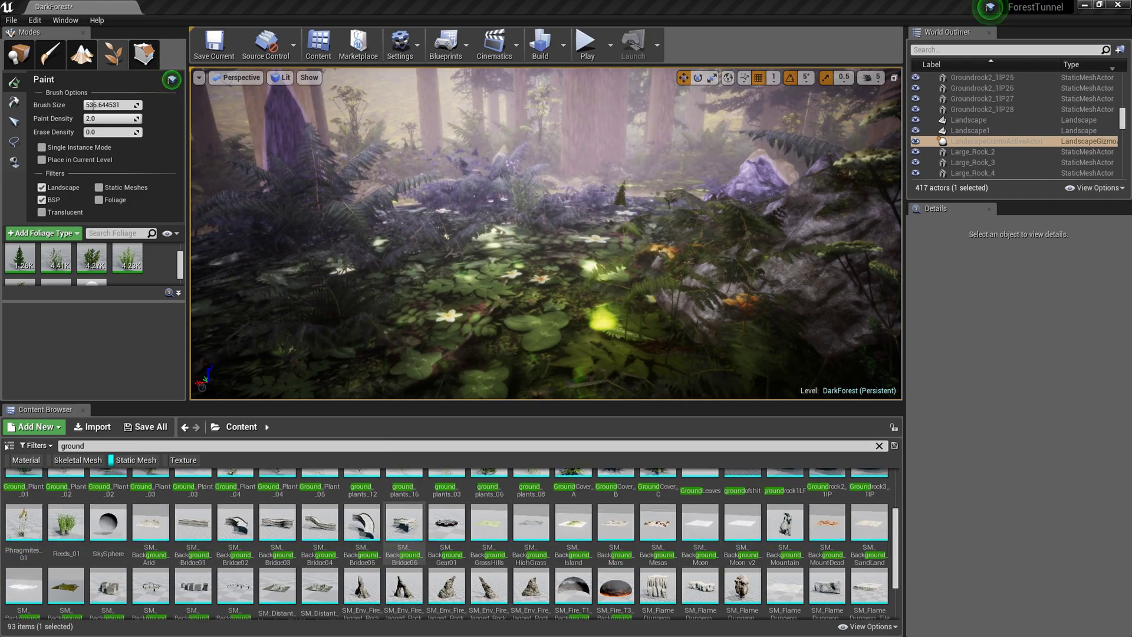
scroll(405, 531, "up", 1)
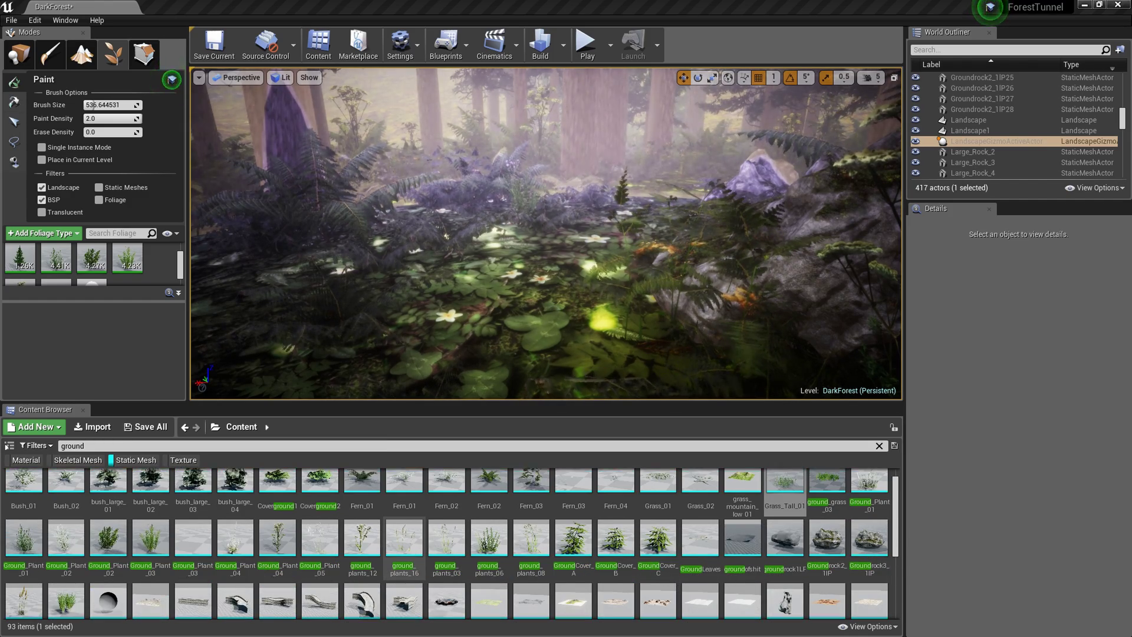
scroll(449, 543, "up", 1)
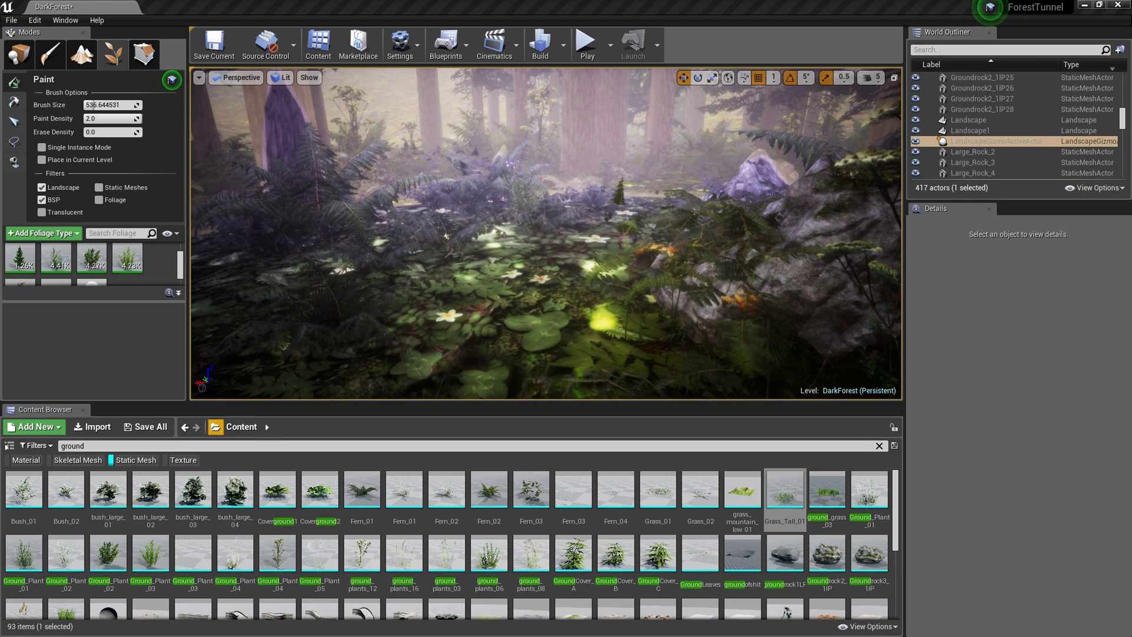
left_click(136, 460)
scroll(484, 542, "down", 3)
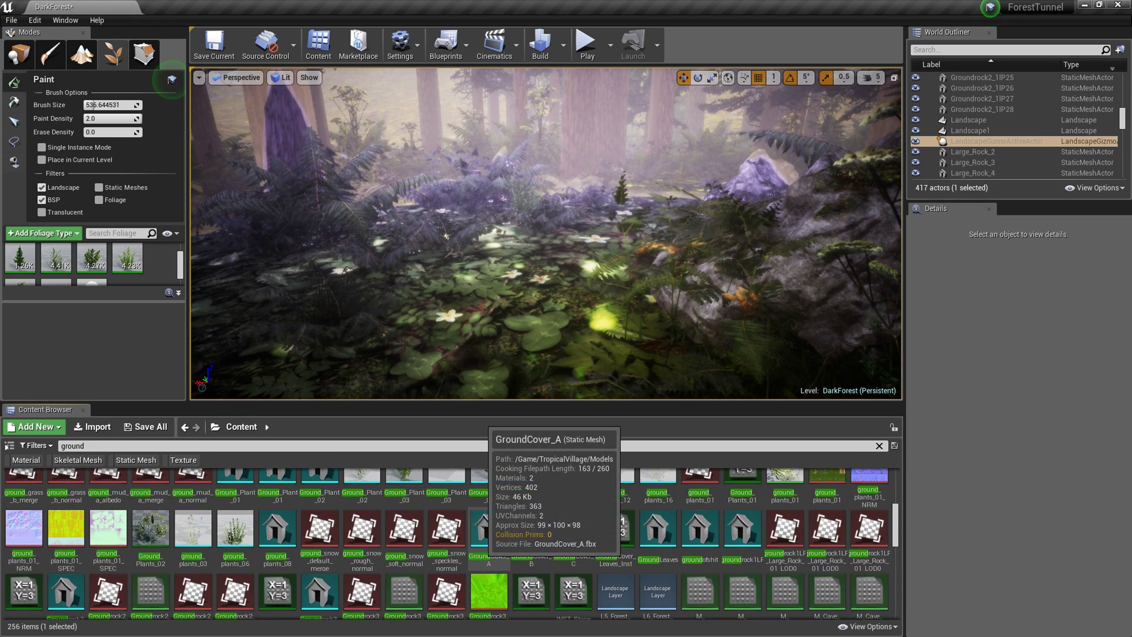
scroll(484, 531, "down", 3)
left_click_drag(86, 446, 37, 446)
key("BackSpace")
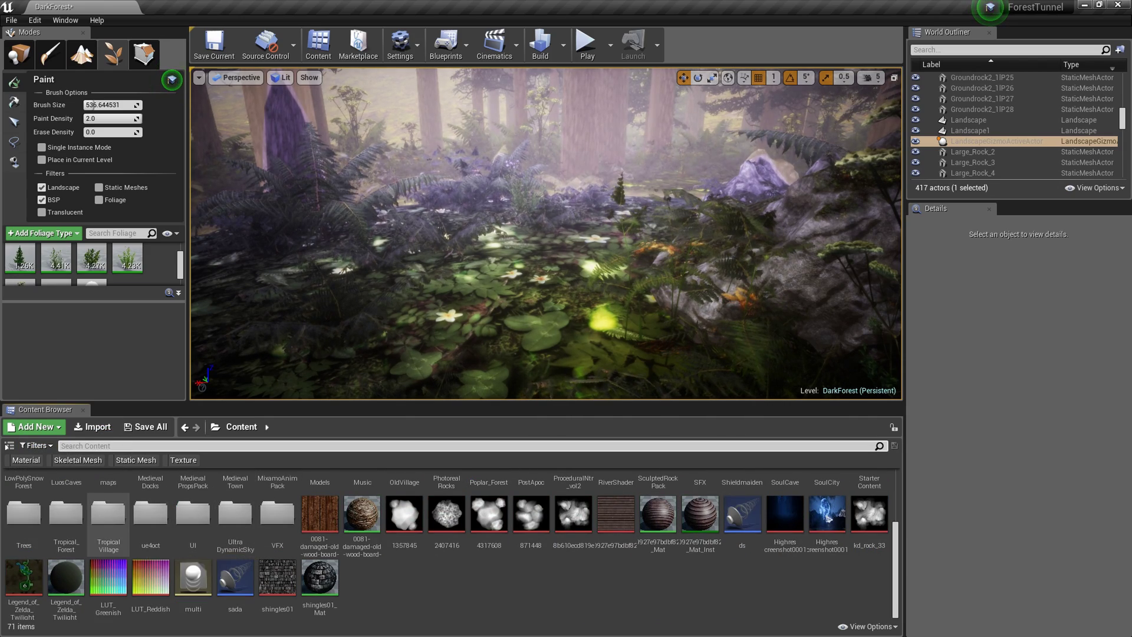
Check the contents of the TropicalVillage folder and return to the main Content folder
double_click(108, 516)
left_click(242, 426)
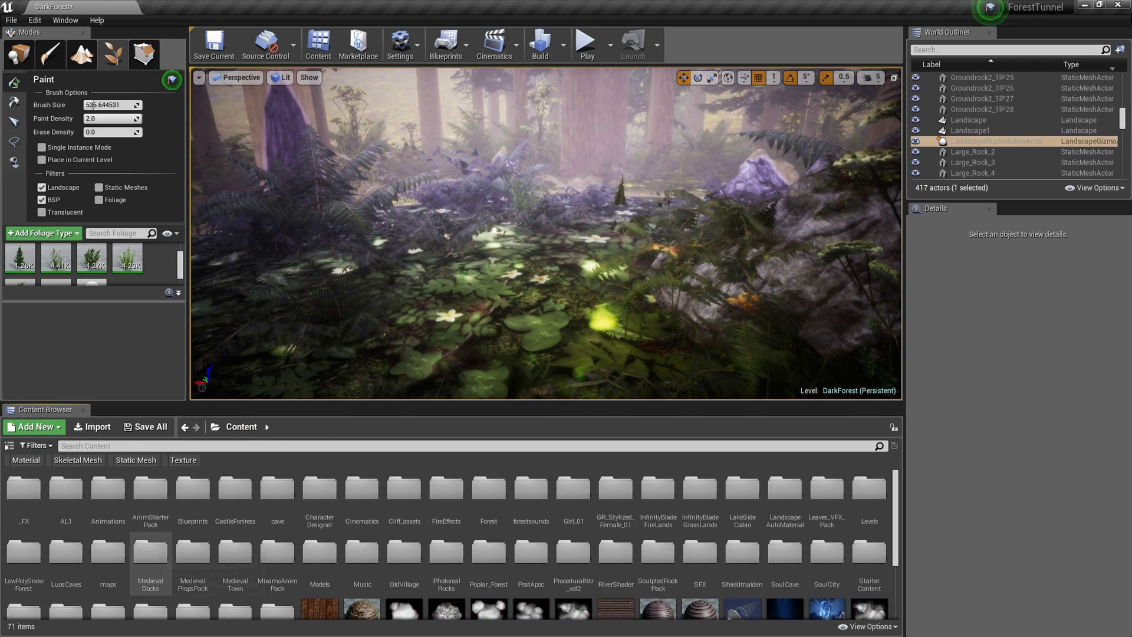
scroll(150, 554, "down", 2)
double_click(108, 519)
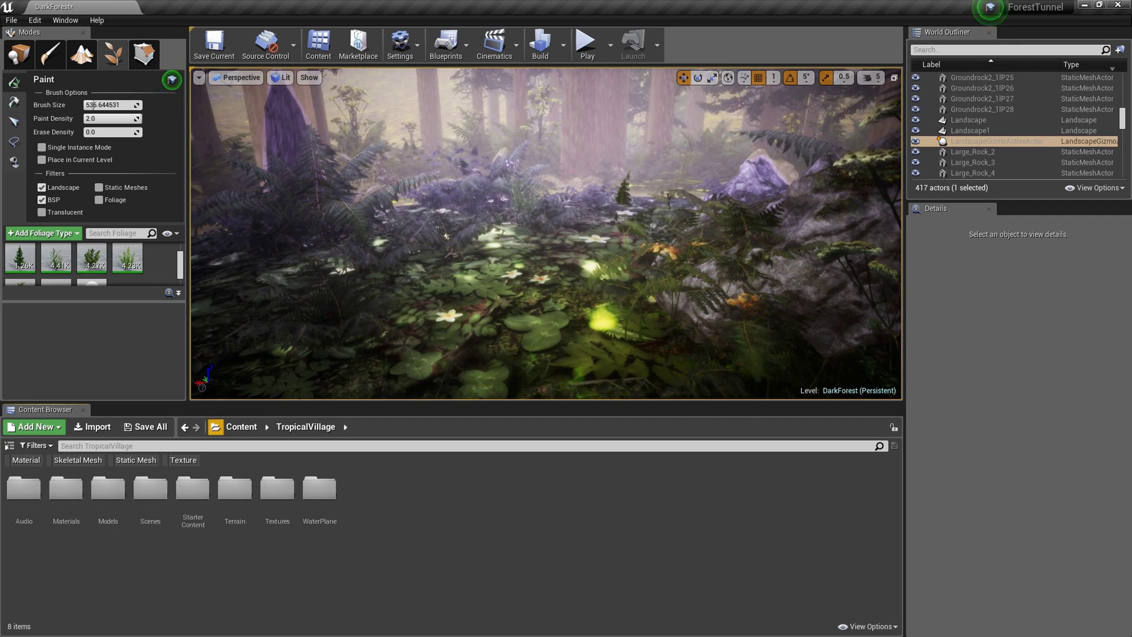
left_click(241, 426)
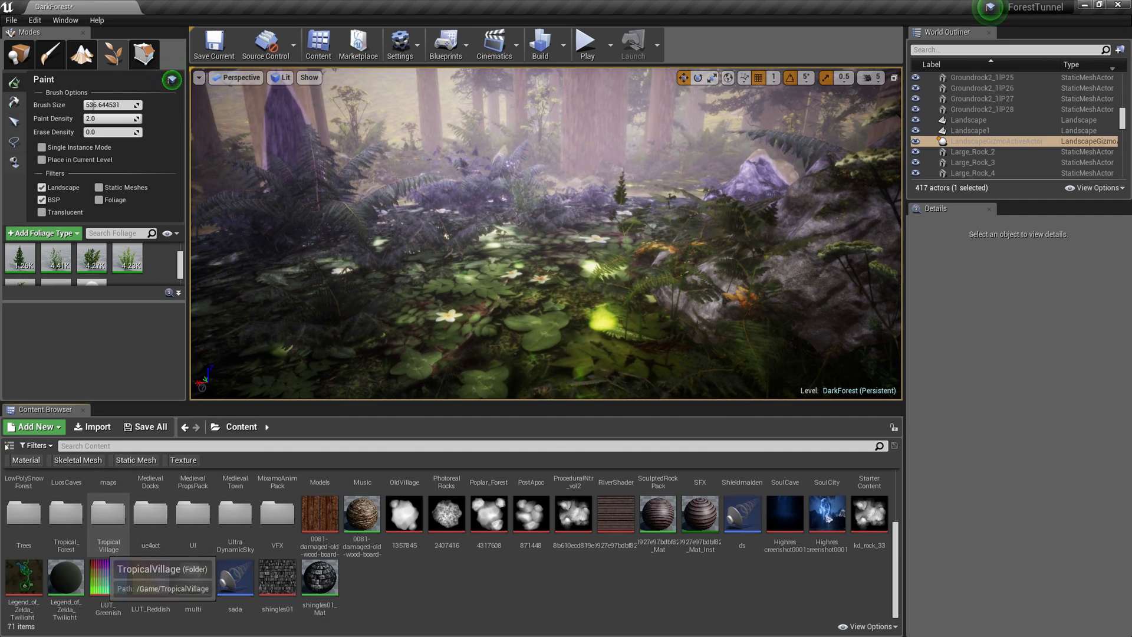
Look inside the Tropical_Forest folder's plants folder and its Textures subfolder
double_click(65, 513)
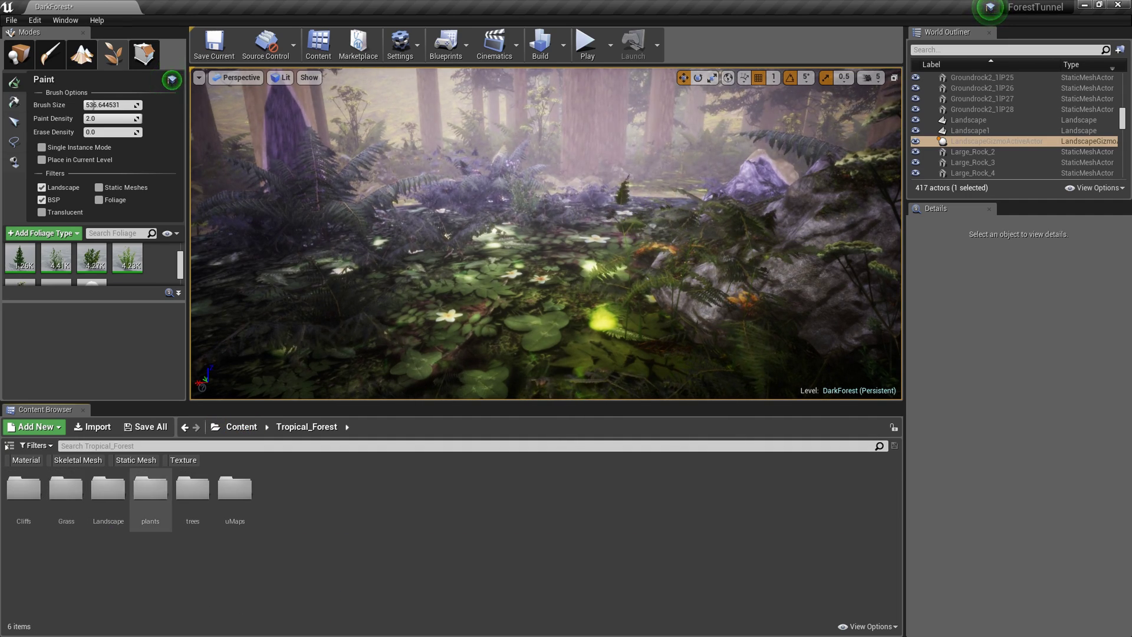
double_click(150, 493)
double_click(66, 489)
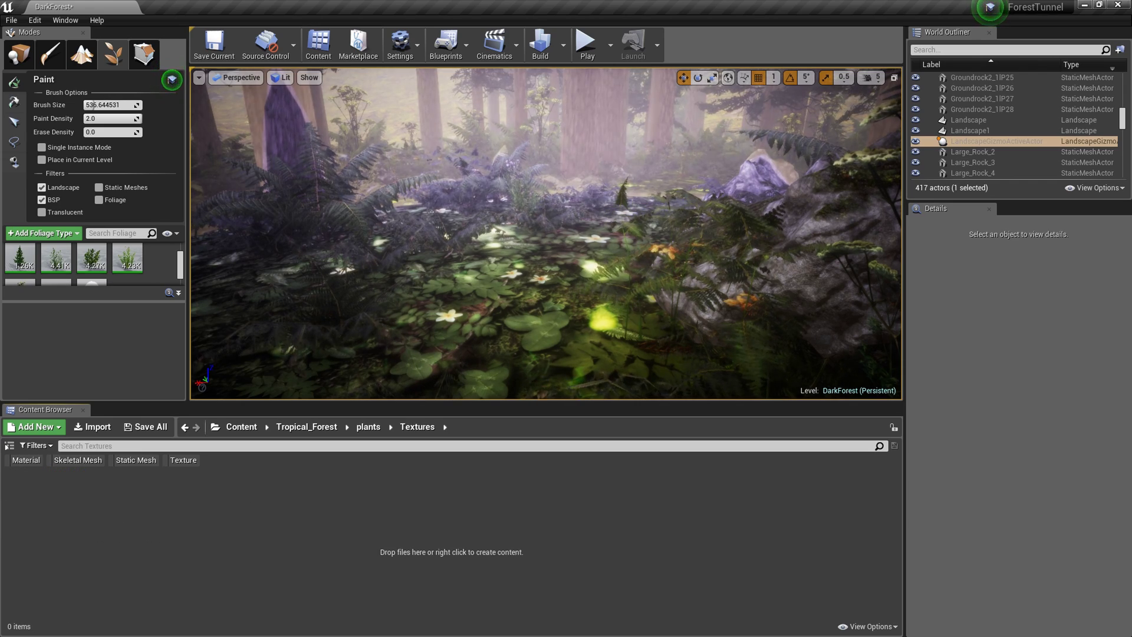
left_click(368, 427)
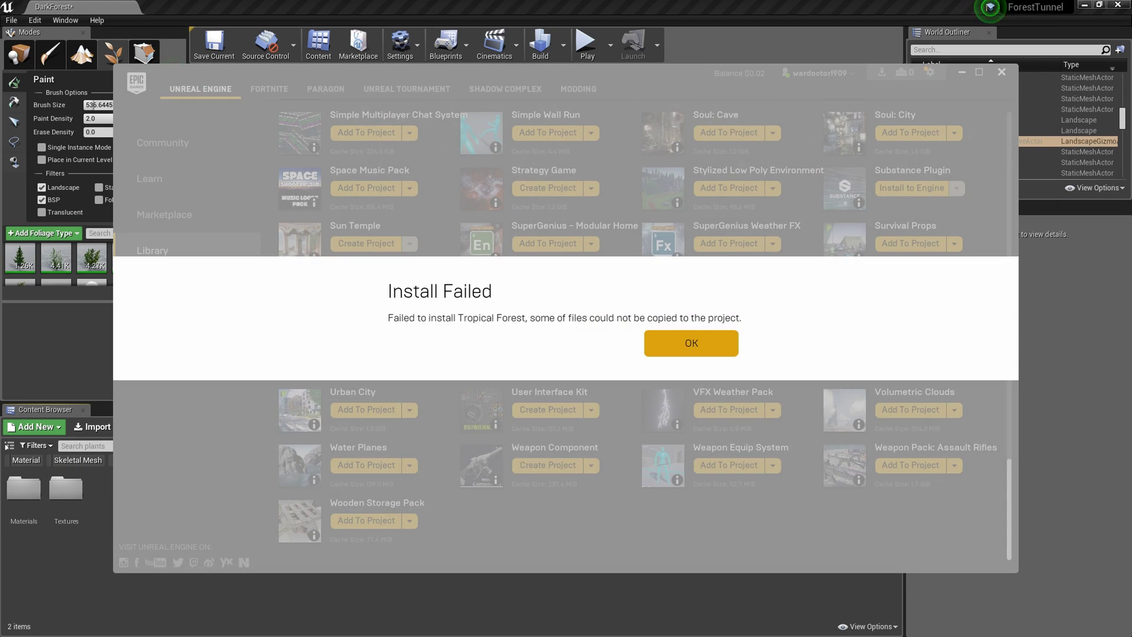
Dismiss the launcher's install notice, return to the Unreal editor, and filter the Tropical_Forest folder to static meshes
key("Return")
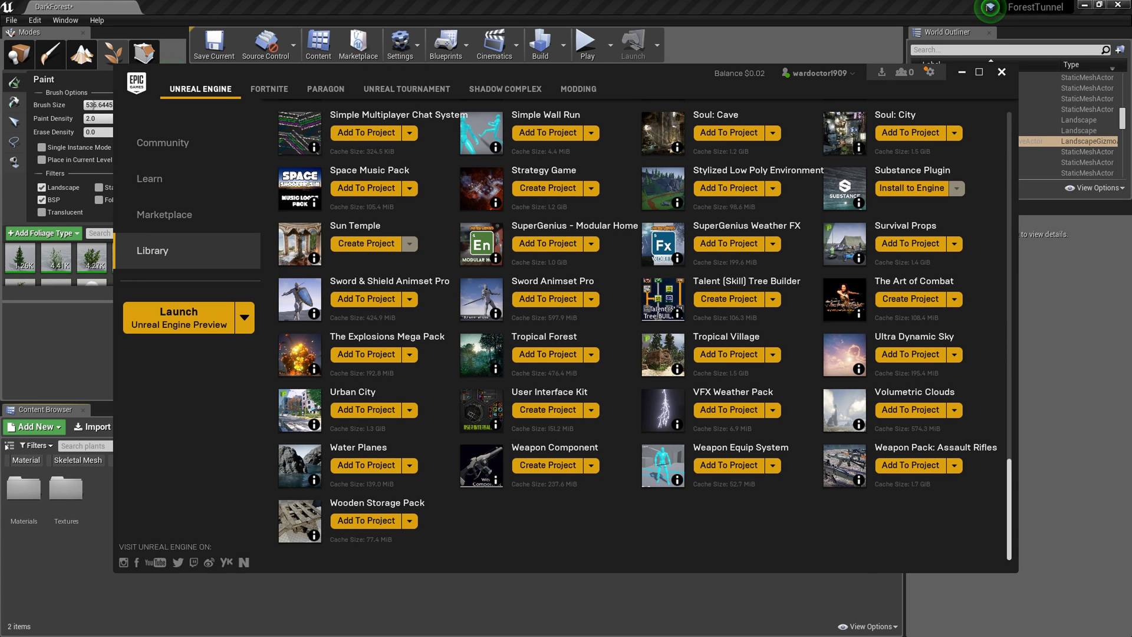
key("alt+Tab")
left_click(136, 461)
left_click(306, 427)
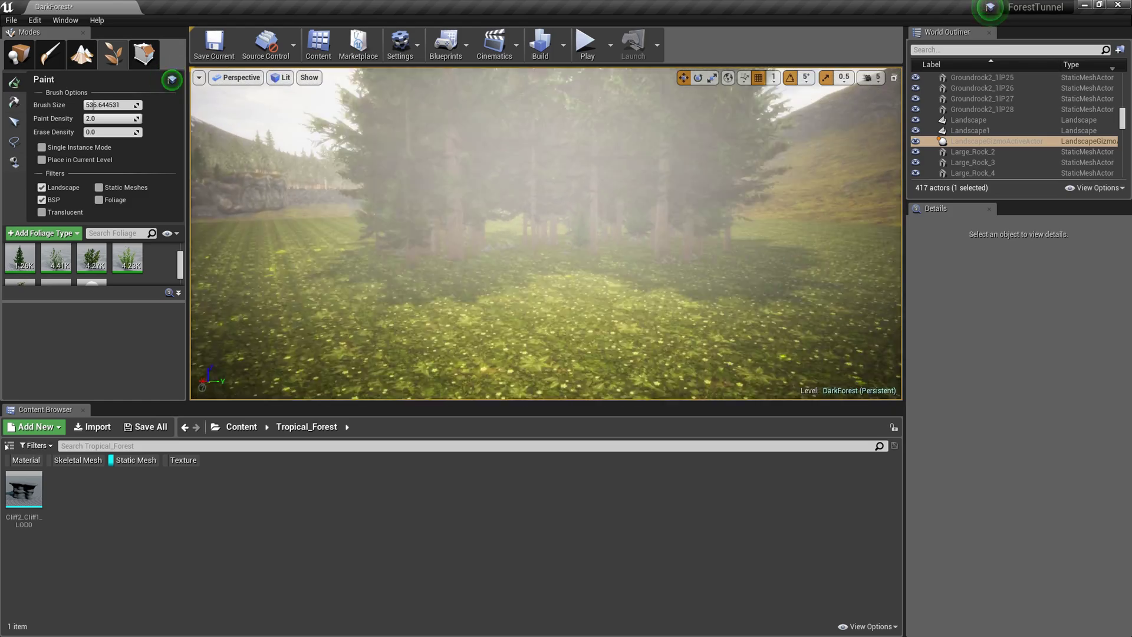
Examine the forest from outside the tree stand, along its edge, and down at the fern-covered floor
key("s")
key("w")
key("w")
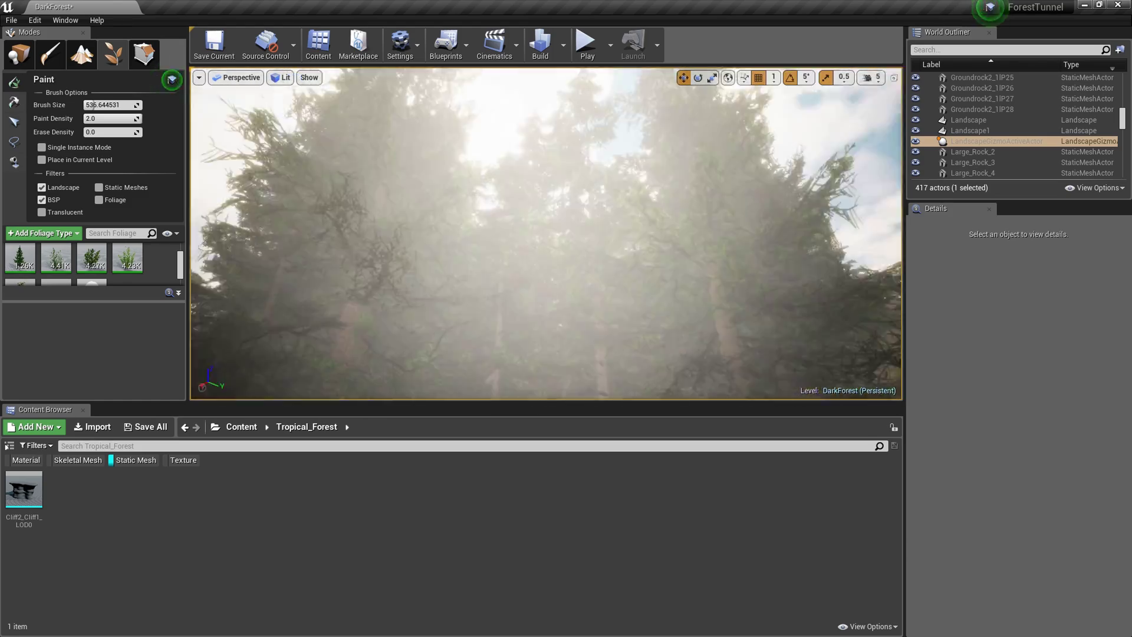
key("Up")
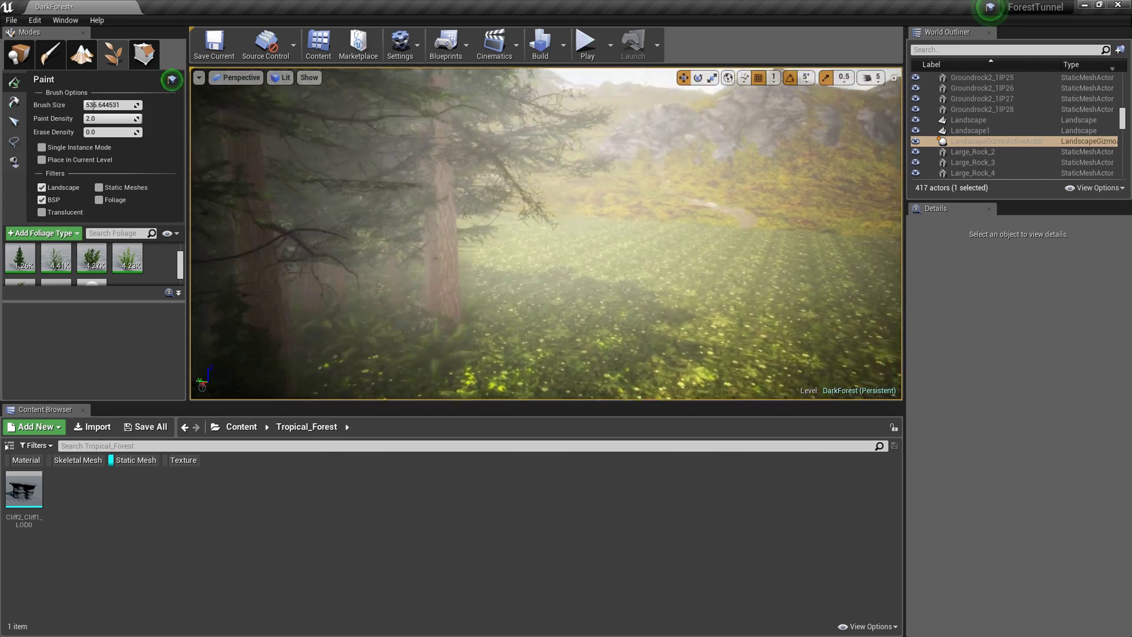
right_click_drag(546, 234, 240, 269)
key("Up")
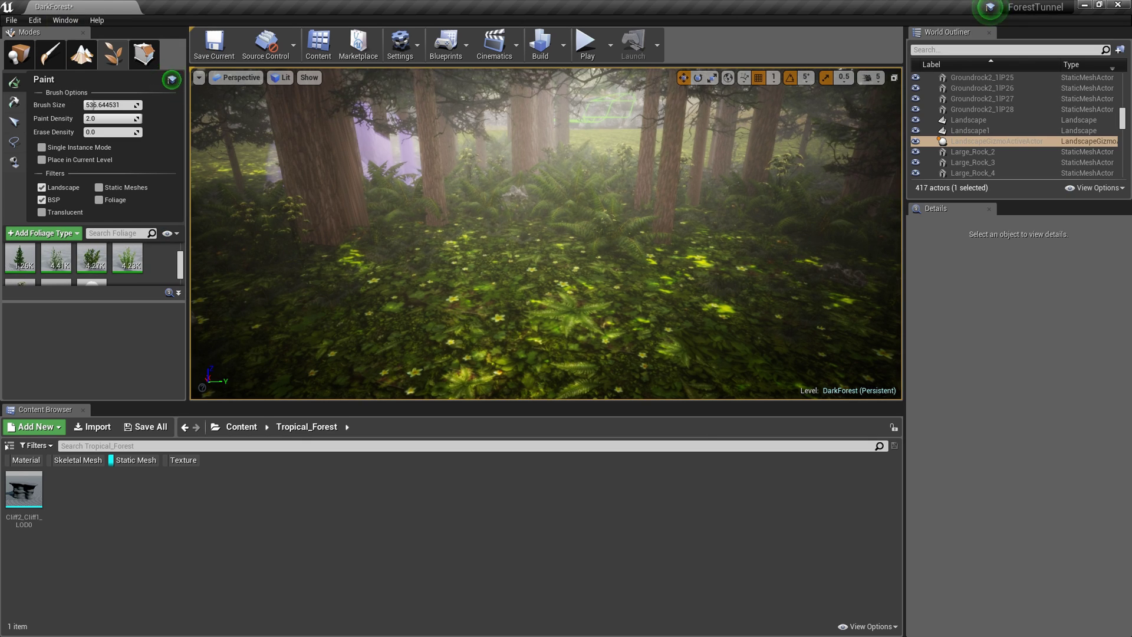
Undock the Modes panel from the editor and enlarge it into a separate full-screen window
left_click_drag(29, 32, 1131, 330)
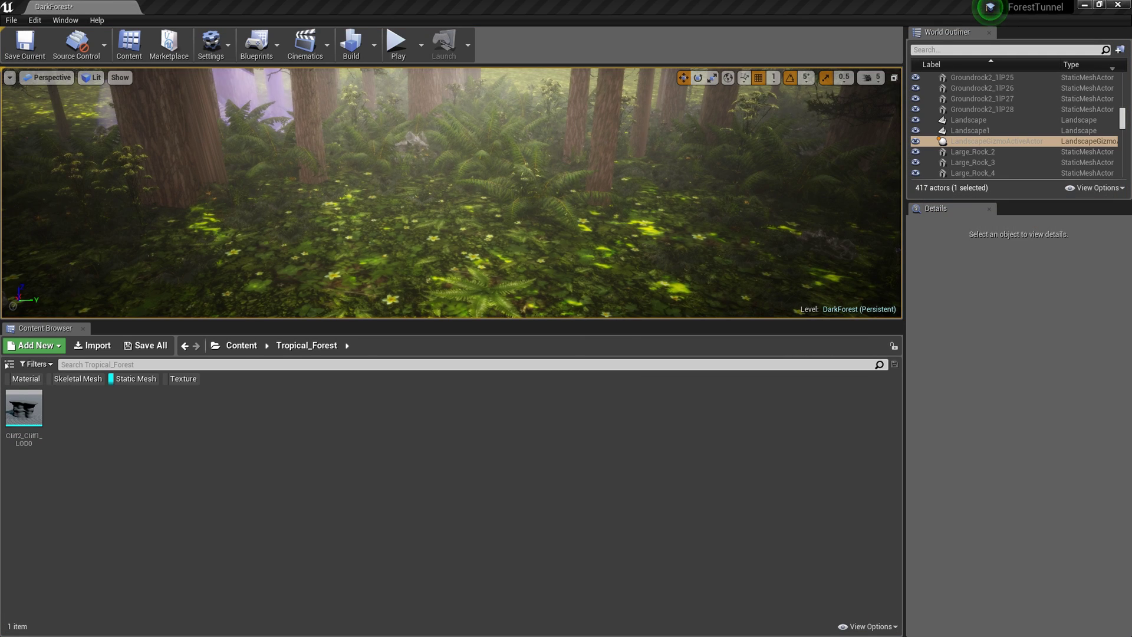
left_click_drag(480, 7, 490, 108)
left_click_drag(490, 107, 506, 106)
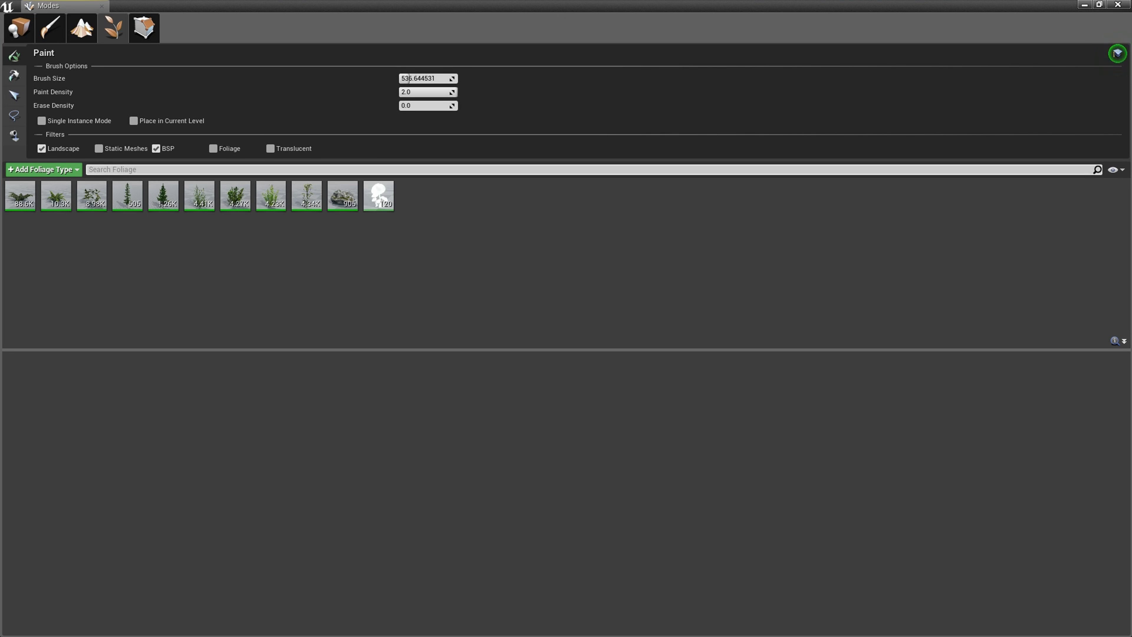
Review the painting, placement and instance settings of the Fern_01, Fern_02, Fern_03, Fir_02 and Fir_03 foliage types
left_click(20, 195)
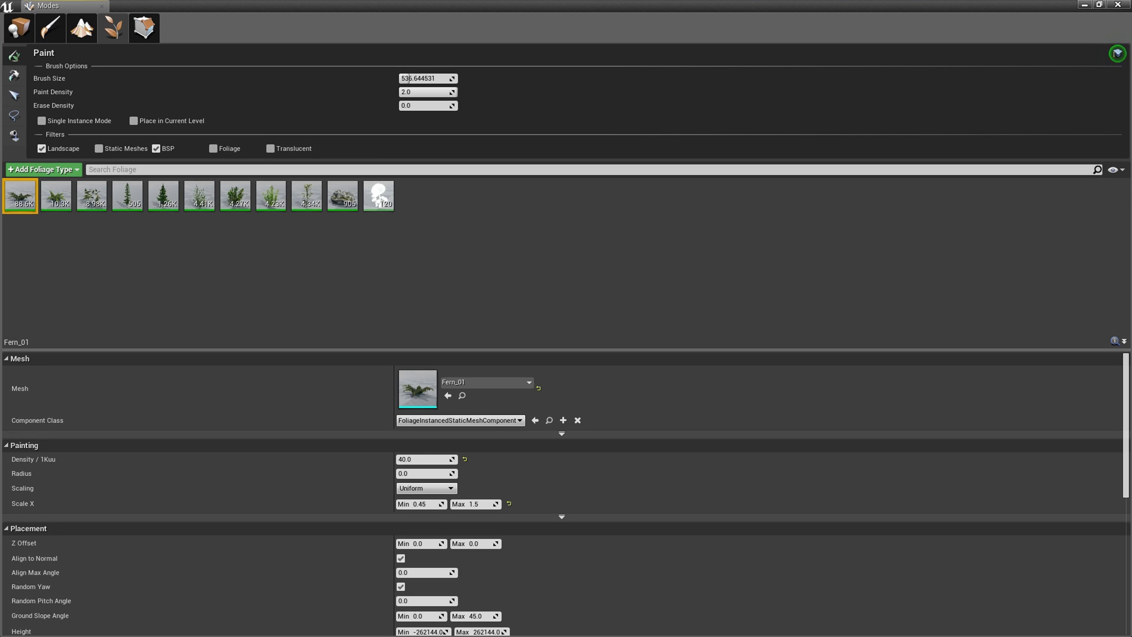
scroll(410, 389, "down", 3)
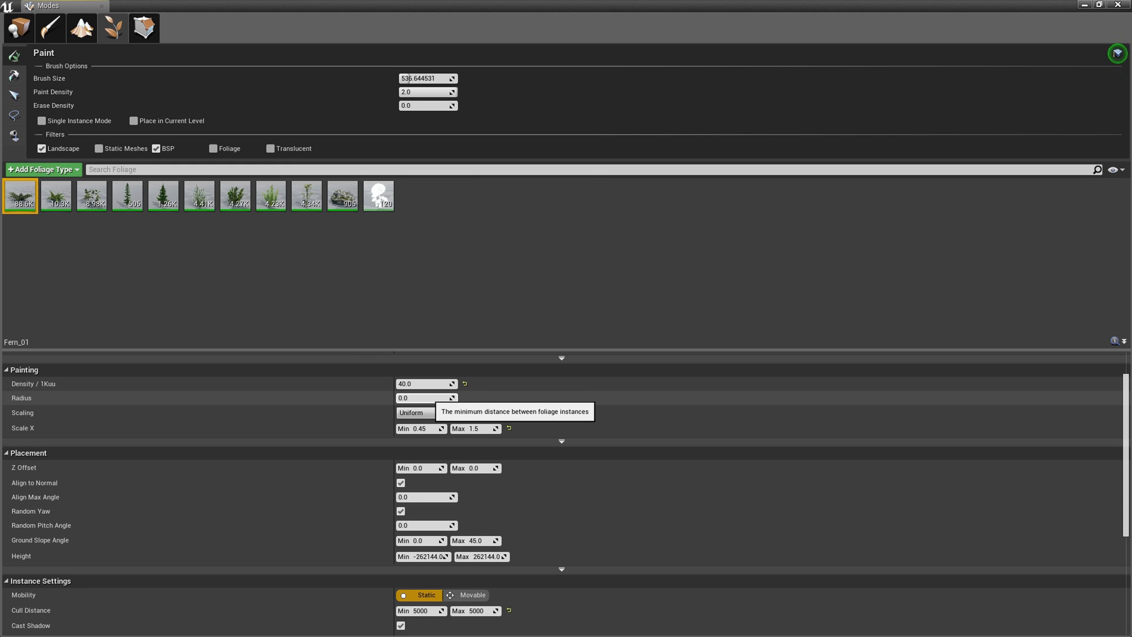
left_click(56, 194)
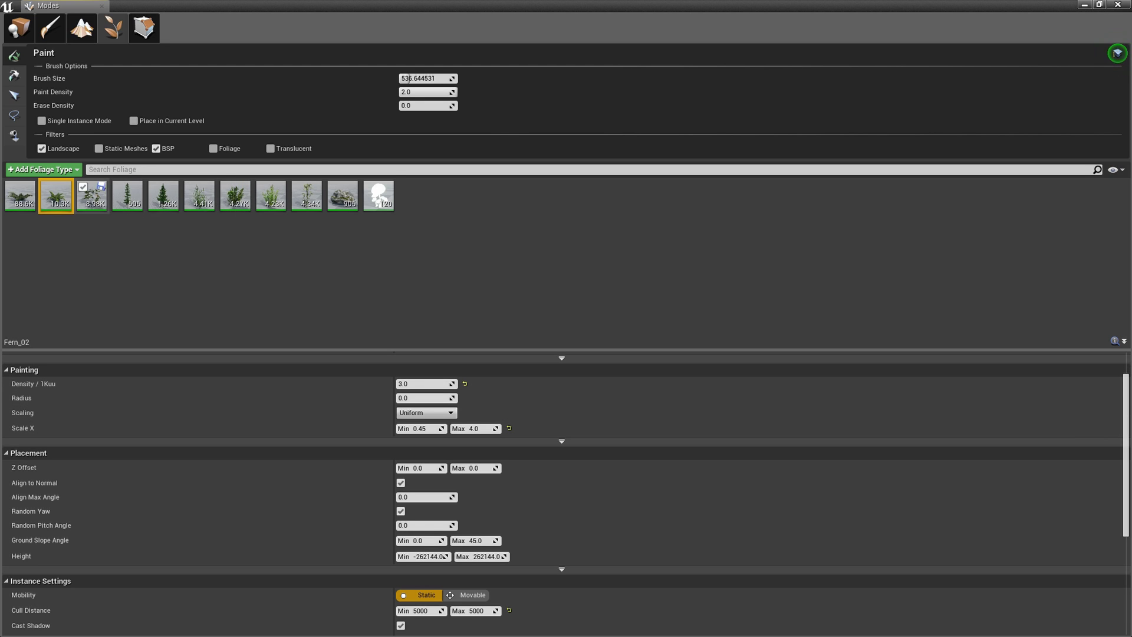
left_click(92, 195)
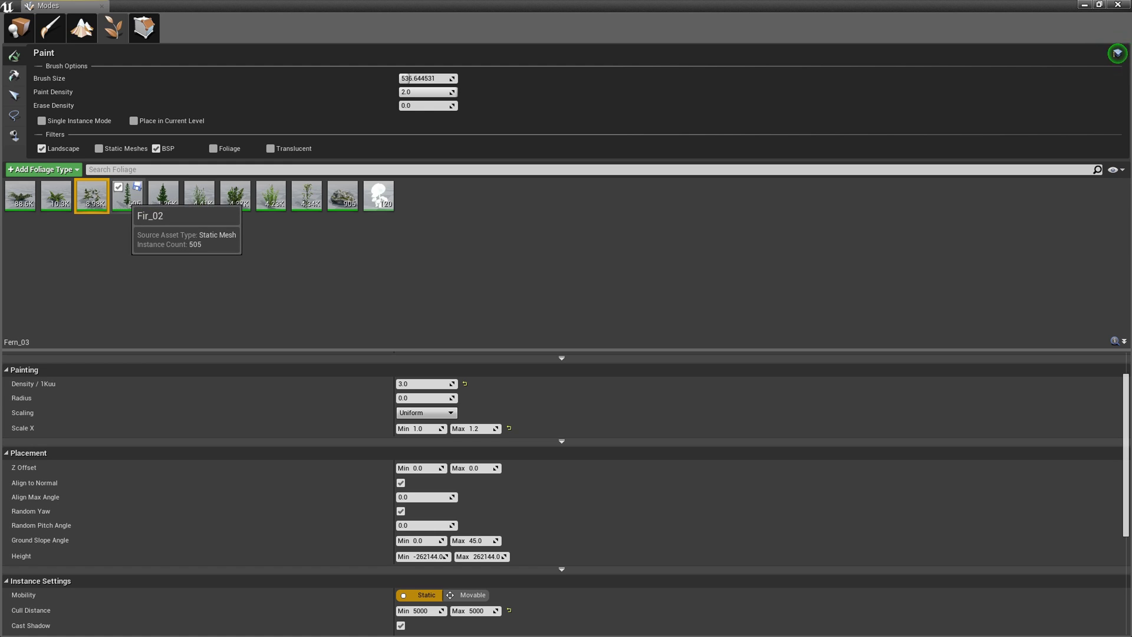
left_click(127, 197)
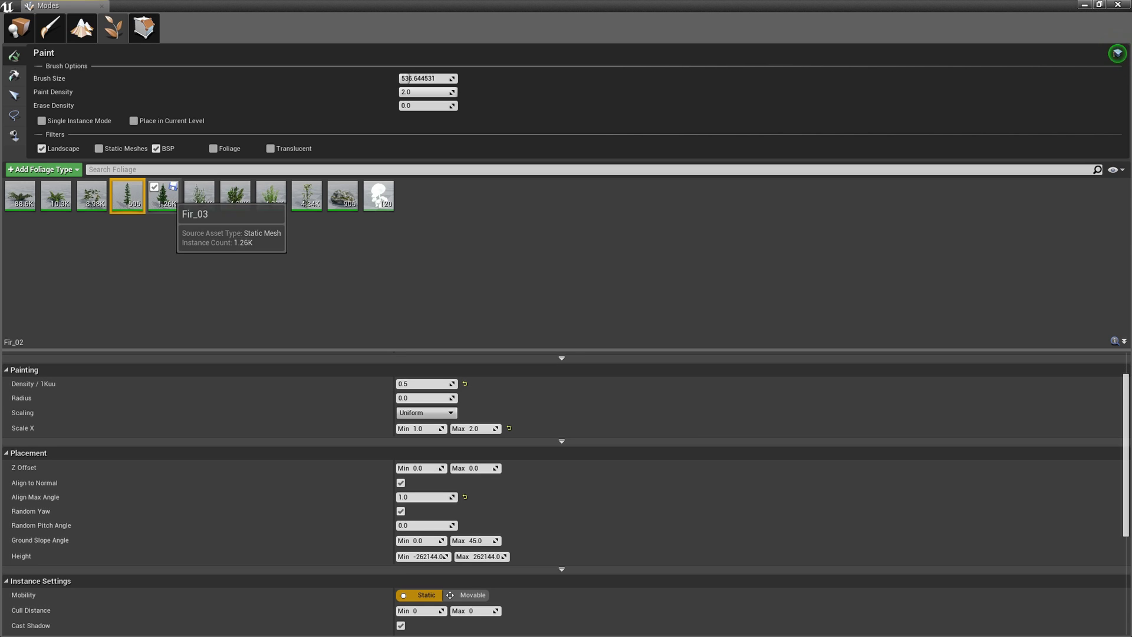
left_click(164, 196)
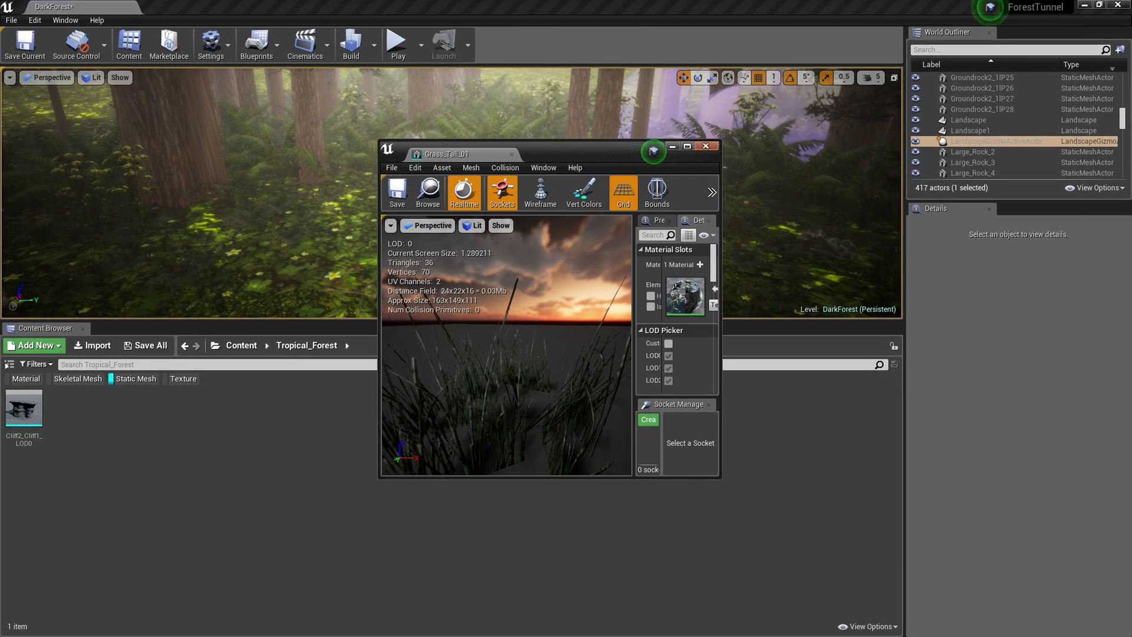
Close the Grass_Tall_01 mesh window and paint trees and plants onto the large rocks with the Static Meshes filter enabled
key("alt+F4")
mouse_move(451, 193)
right_mouse_down()
mouse_move(451, 142)
mouse_move(451, 177)
mouse_move(531, 212)
mouse_move(614, 171)
mouse_move(685, 171)
mouse_move(451, 193)
right_mouse_up()
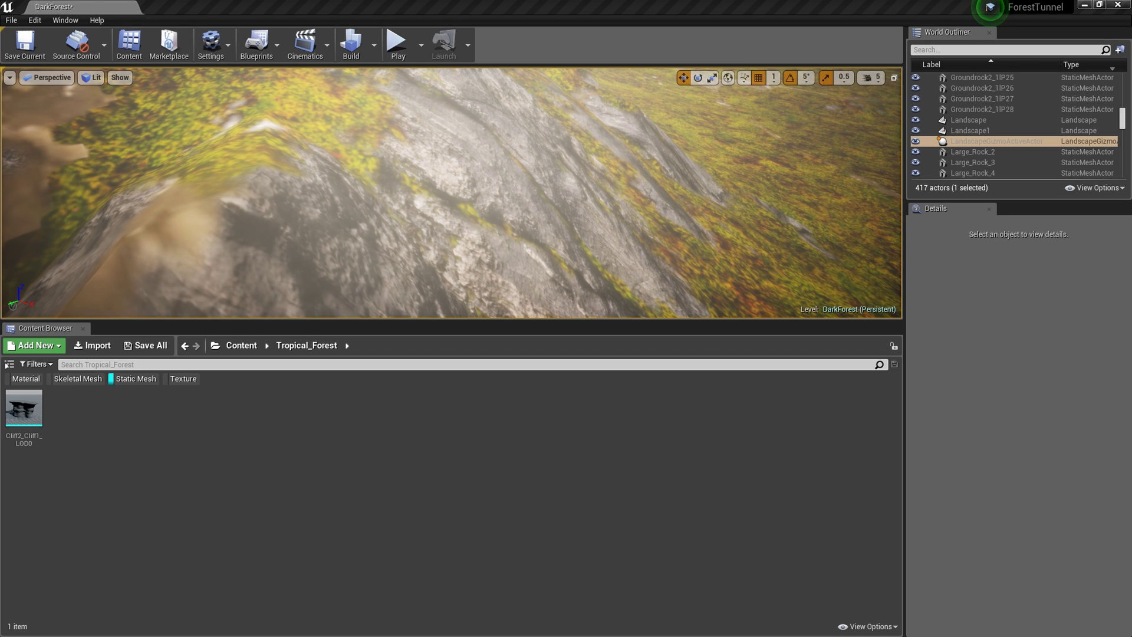
left_click_drag(512, 150, 498, 168)
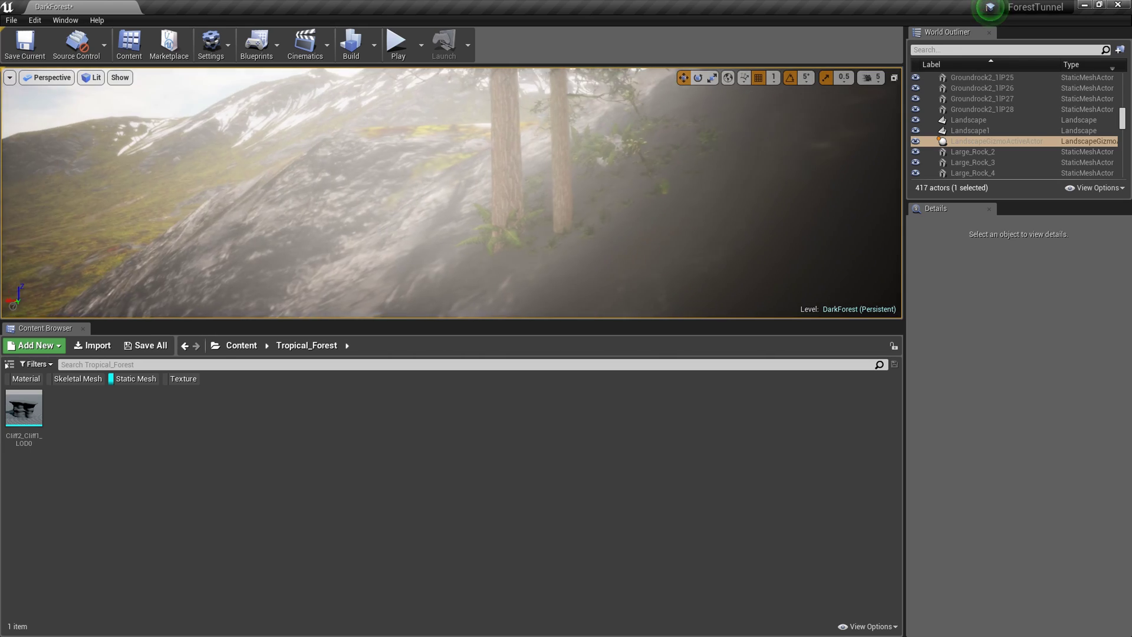
right_click_drag(451, 192, 567, 213)
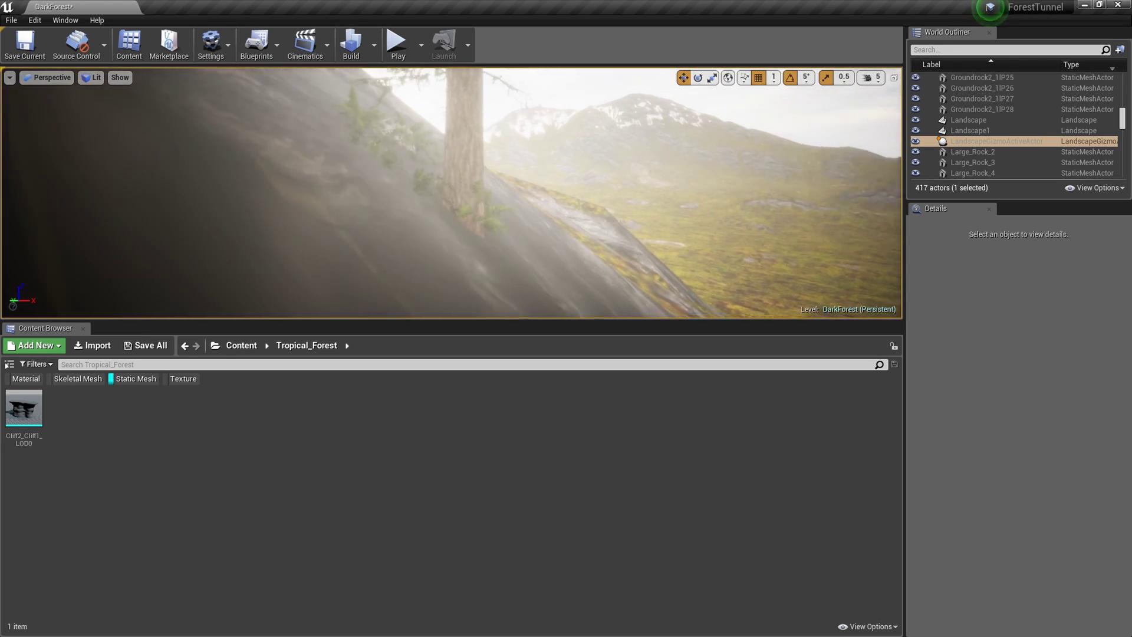
right_click_drag(450, 192, 451, 159)
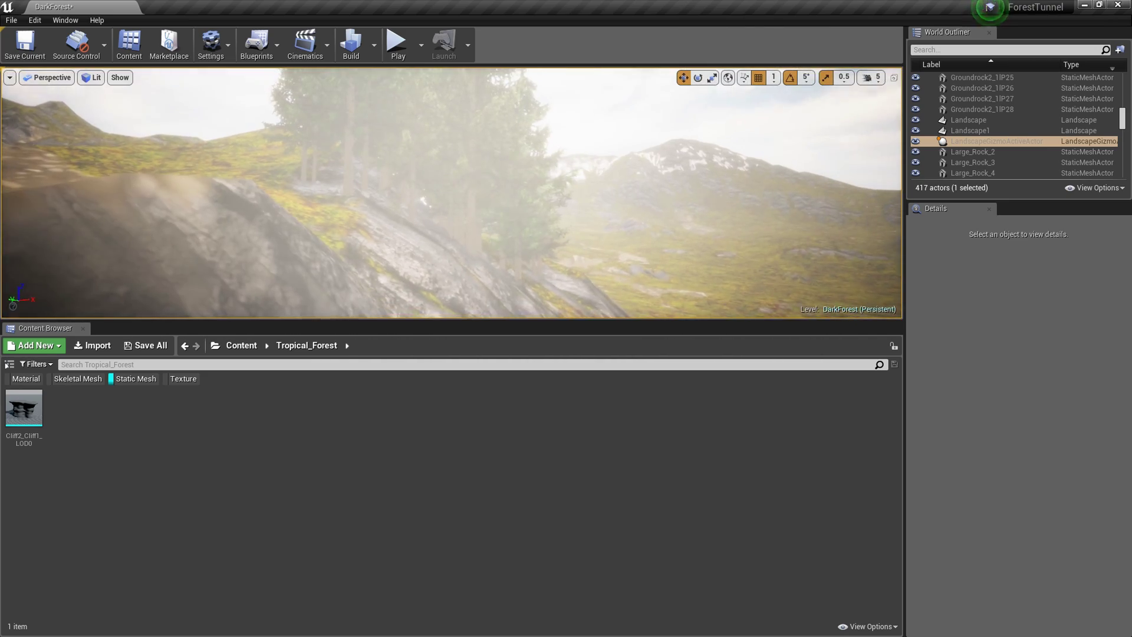
mouse_move(569, 152)
right_mouse_down()
mouse_move(519, 153)
mouse_move(413, 194)
right_mouse_up()
right_click_drag(590, 154, 611, 71)
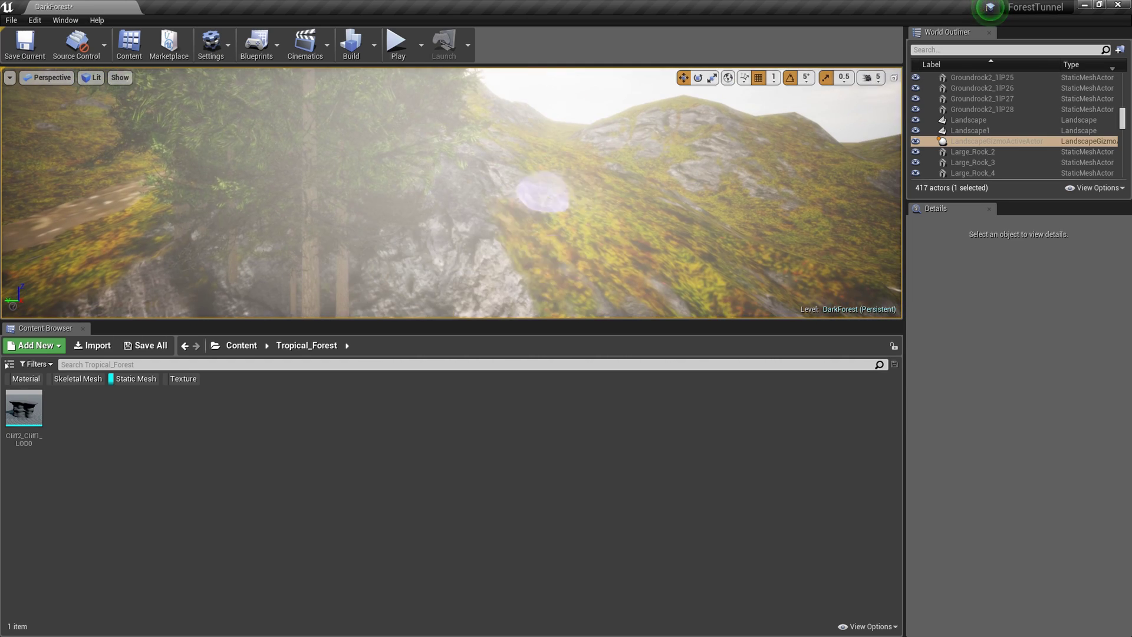
right_click_drag(534, 219, 549, 298)
mouse_move(570, 126)
right_mouse_down()
mouse_move(560, 47)
mouse_move(561, 127)
right_mouse_up()
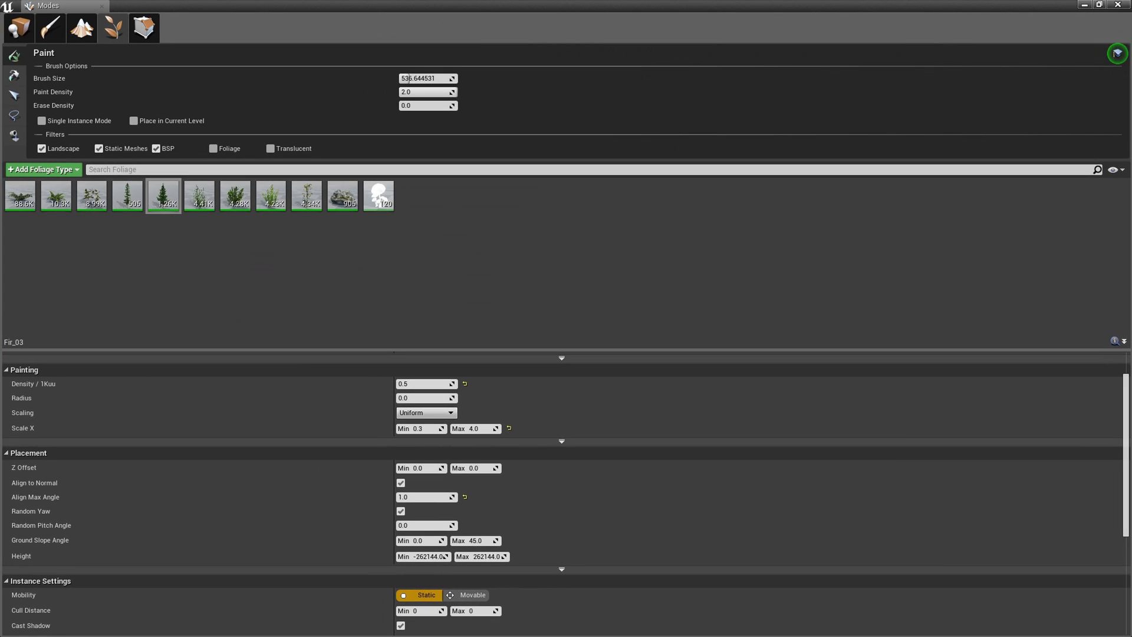
Check the Groundrock3_1lP foliage settings and deactivate the nine fern, fir and ground-plant types for painting
left_click(343, 195)
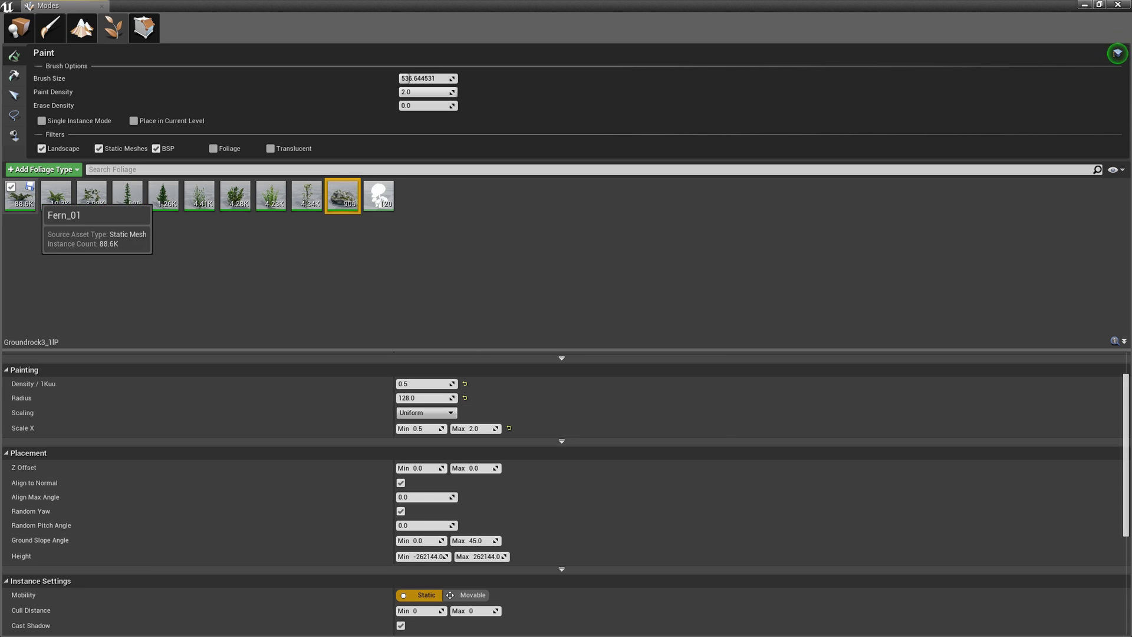
left_click(21, 198)
left_click(307, 198, "shift")
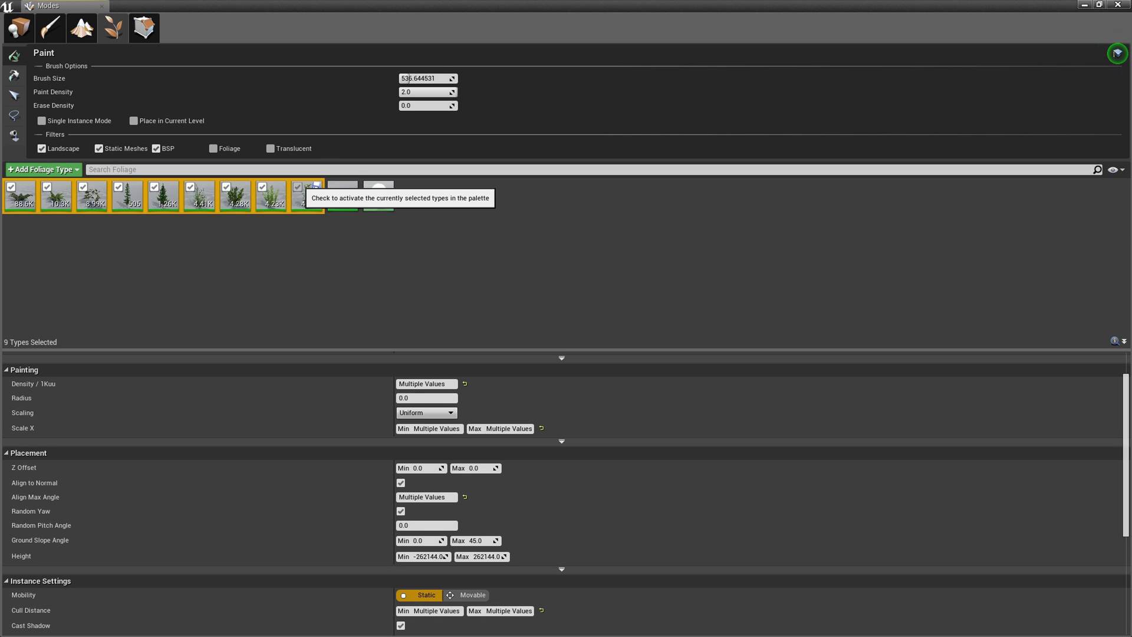
left_click(298, 187)
left_click(195, 248)
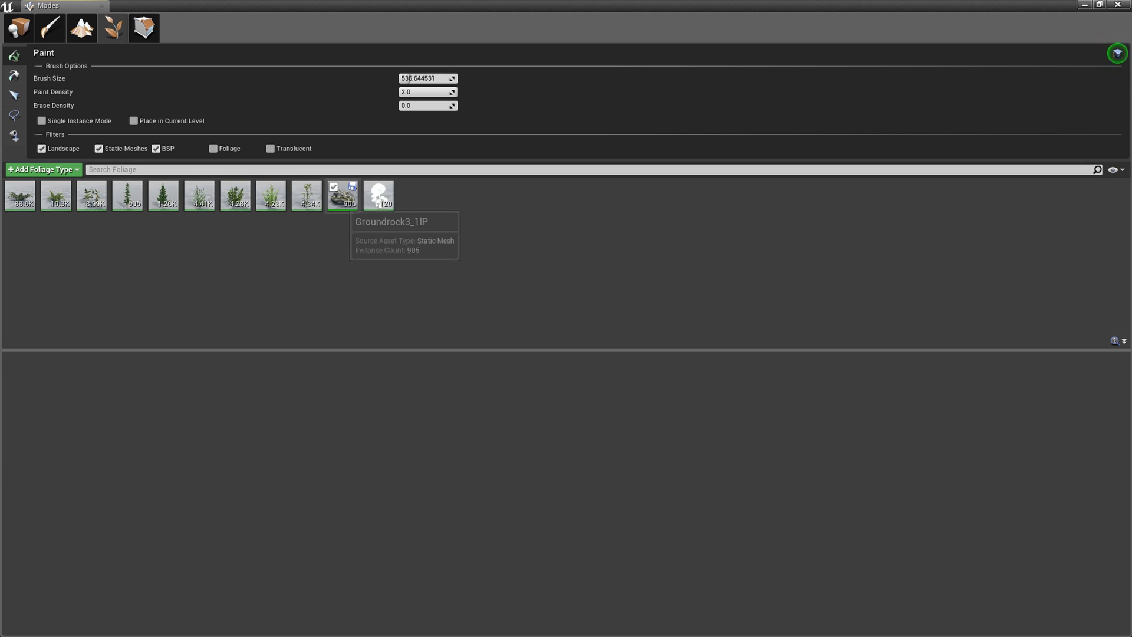
Activate the Groundrock3_1lP foliage type and paint scattered rocks across the grassy landscape beside the large rocks
left_click(343, 195)
left_click(378, 195)
left_click(342, 195)
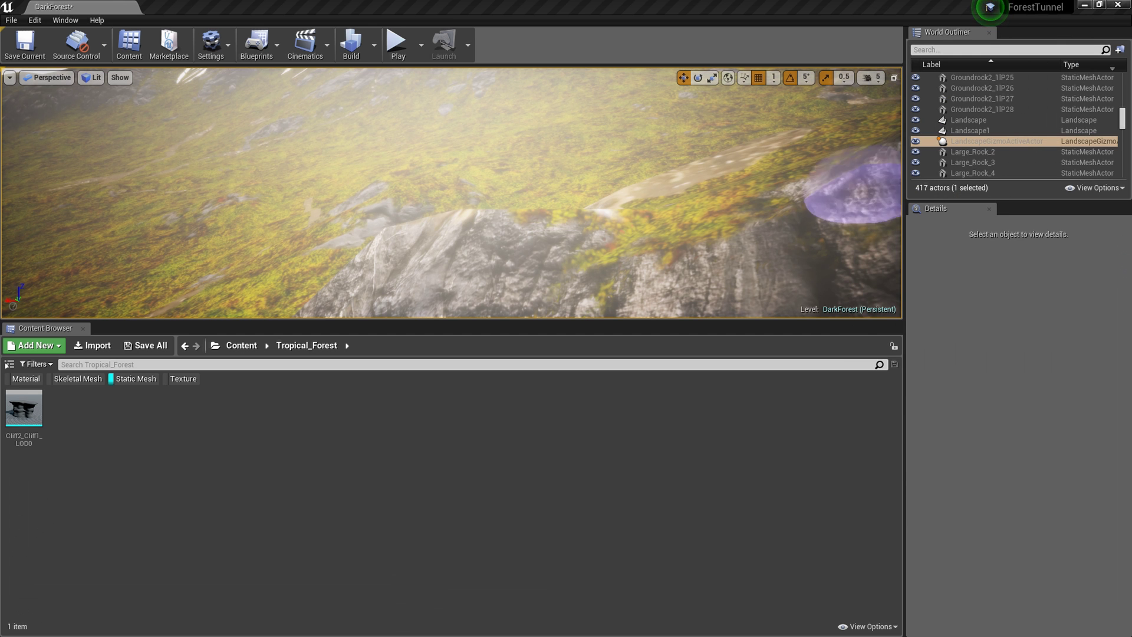
right_click_drag(758, 189, 758, 188)
right_click_drag(475, 210, 474, 209)
mouse_move(474, 193)
left_mouse_down()
mouse_move(460, 131)
mouse_move(536, 165)
mouse_move(422, 309)
mouse_move(358, 153)
mouse_move(586, 139)
mouse_move(594, 76)
mouse_move(581, 214)
mouse_move(826, 201)
left_mouse_up()
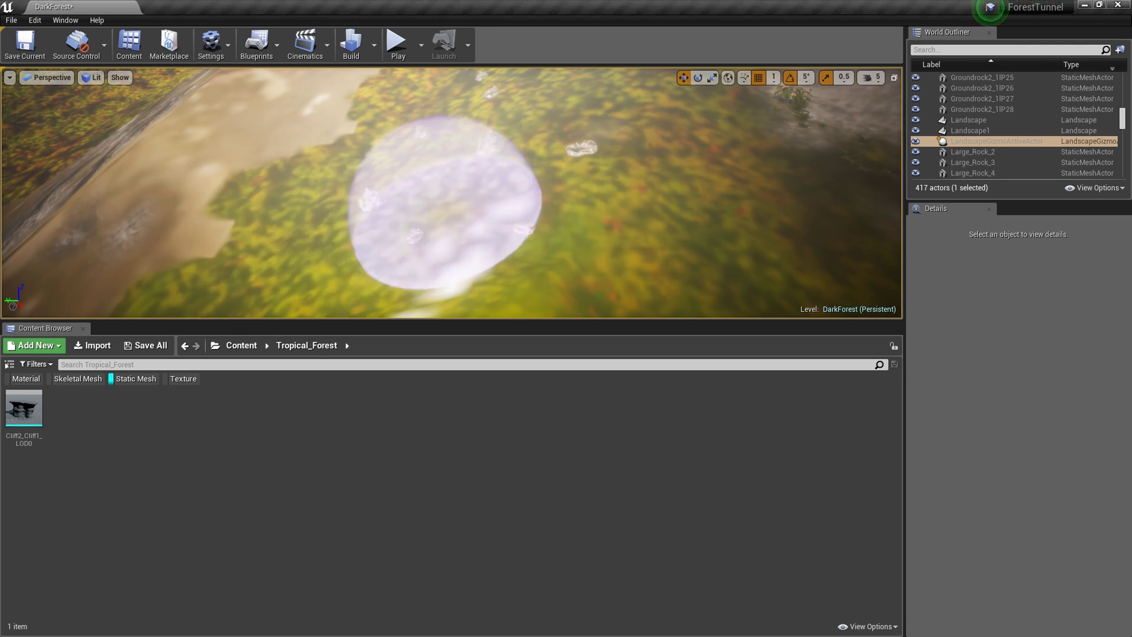
Examine the Groundrock3_1lP rocks scattered over the grassy slope and the large rocks up close
mouse_move(449, 159)
right_mouse_down()
mouse_move(395, 198)
mouse_move(295, 224)
right_mouse_up()
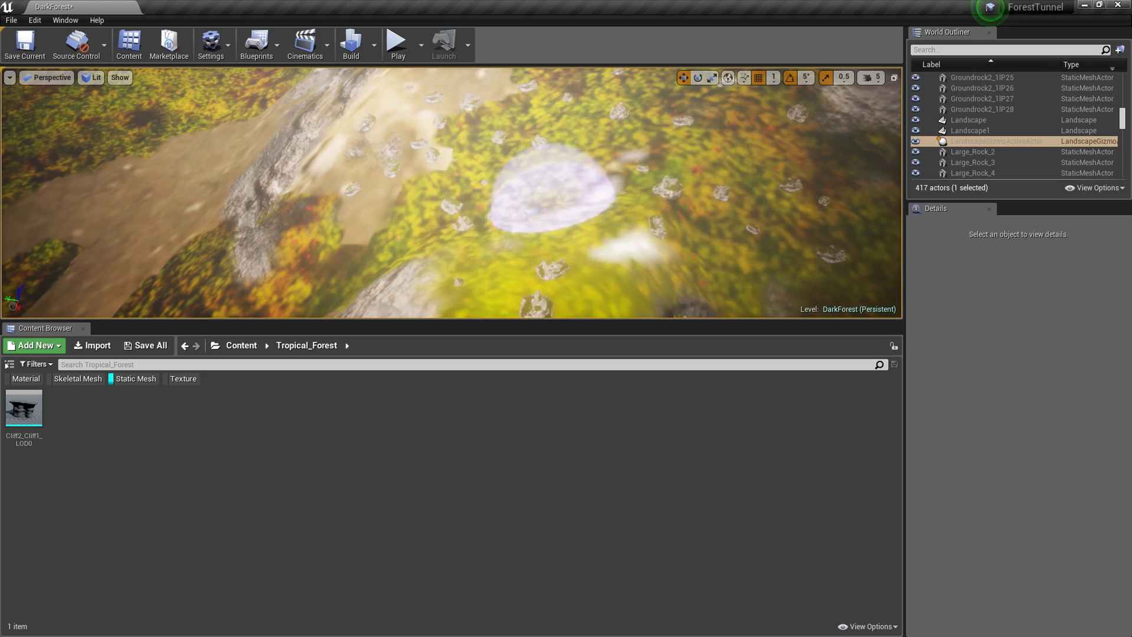
right_click_drag(548, 201, 587, 207)
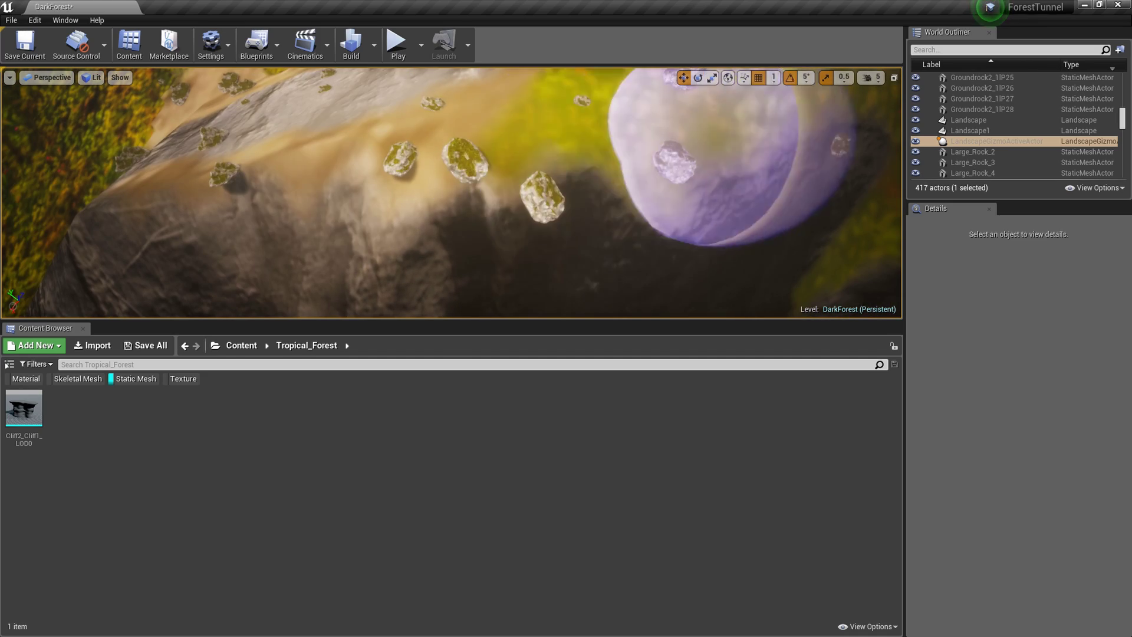
mouse_move(737, 157)
right_mouse_down()
mouse_move(808, 118)
mouse_move(820, 135)
mouse_move(805, 155)
right_mouse_up()
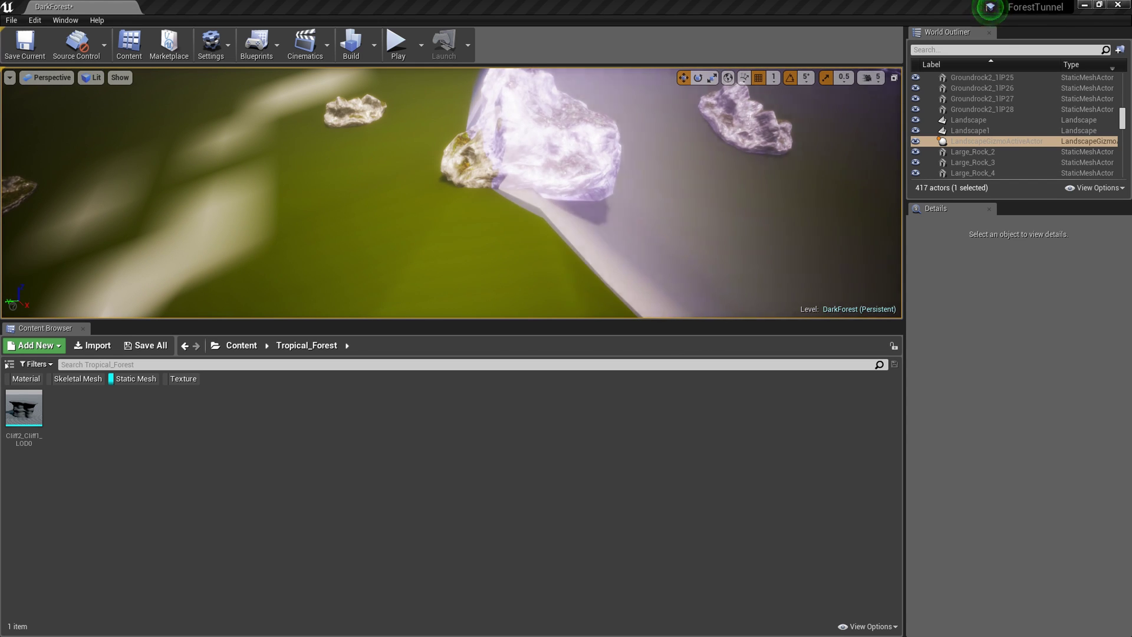
right_click_drag(805, 155, 632, 228)
Try painting dense Groundrock3_1lP clusters across the grassy slope and erase them from the ground
mouse_move(590, 230)
left_mouse_down()
mouse_move(377, 161)
mouse_move(586, 218)
mouse_move(390, 175)
mouse_move(507, 147)
left_mouse_up()
key("w")
right_click_drag(507, 148, 508, 159)
key("s")
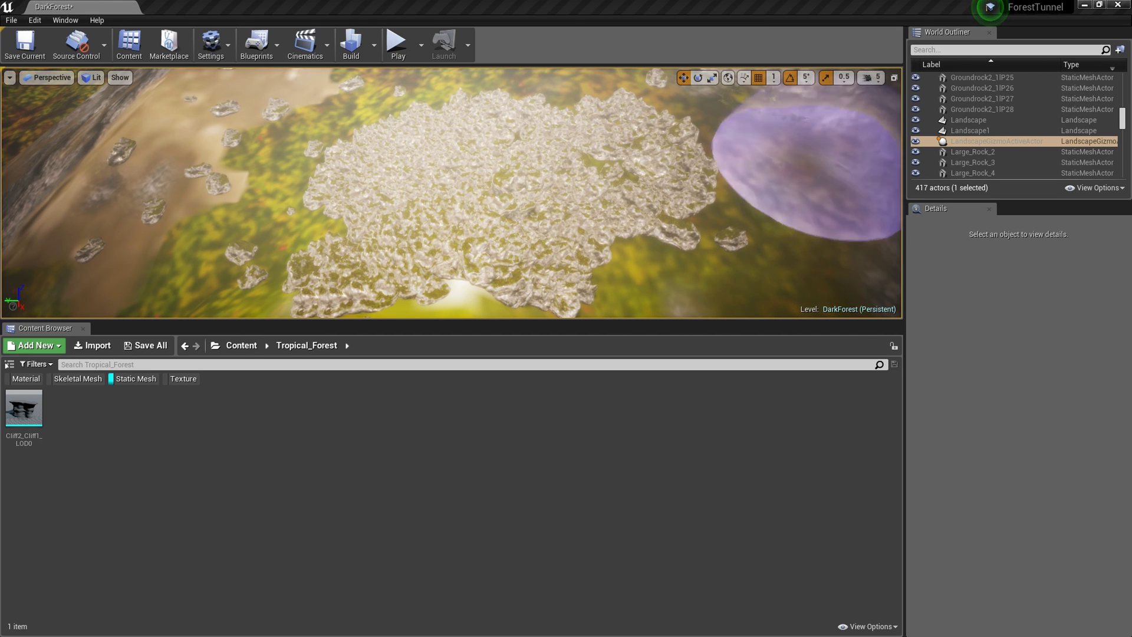
left_click_drag(793, 150, 479, 186, "shift")
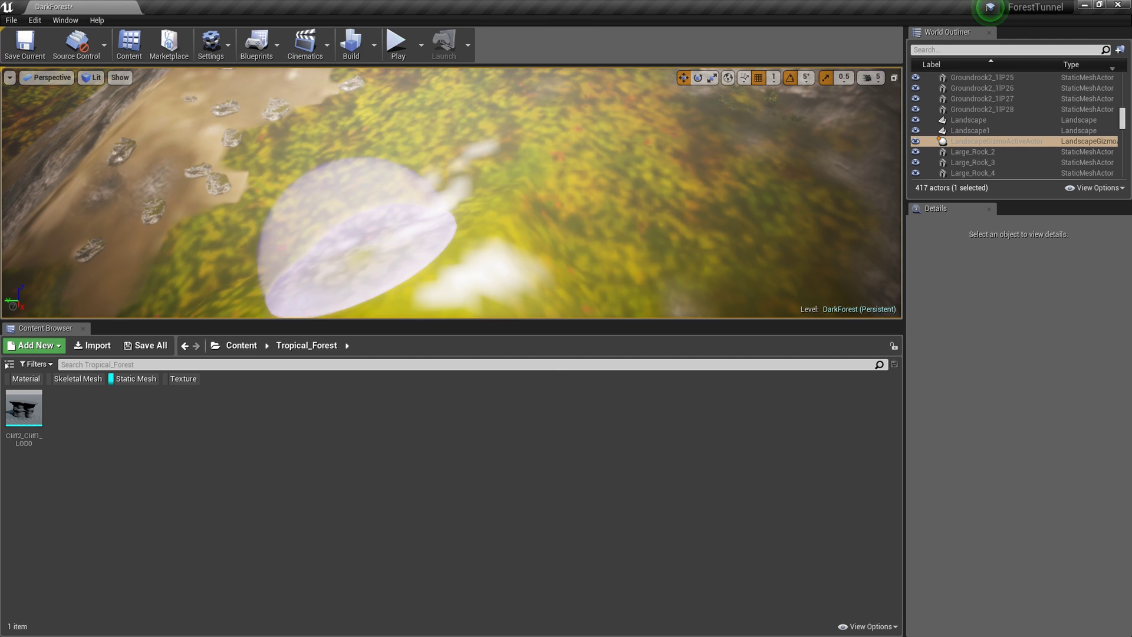
mouse_move(455, 146)
left_mouse_down()
mouse_move(599, 197)
mouse_move(345, 228)
mouse_move(735, 203)
left_mouse_up()
mouse_move(735, 203)
right_mouse_down()
mouse_move(735, 266)
mouse_move(735, 148)
right_mouse_up()
left_click_drag(684, 210, 552, 189, "shift")
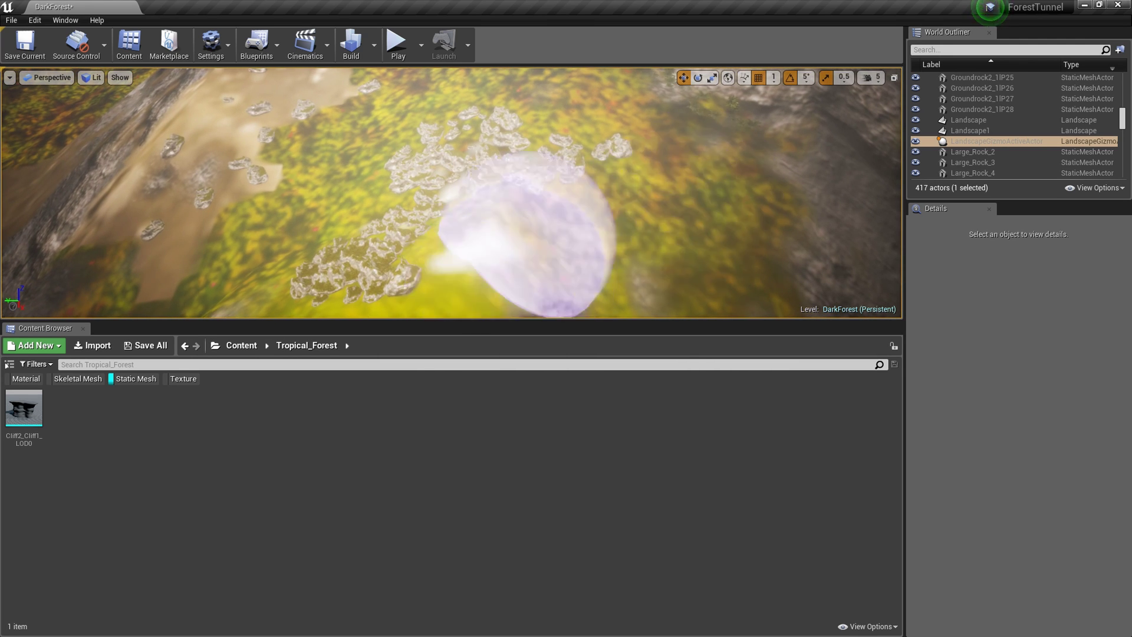
left_click_drag(412, 197, 371, 239, "shift")
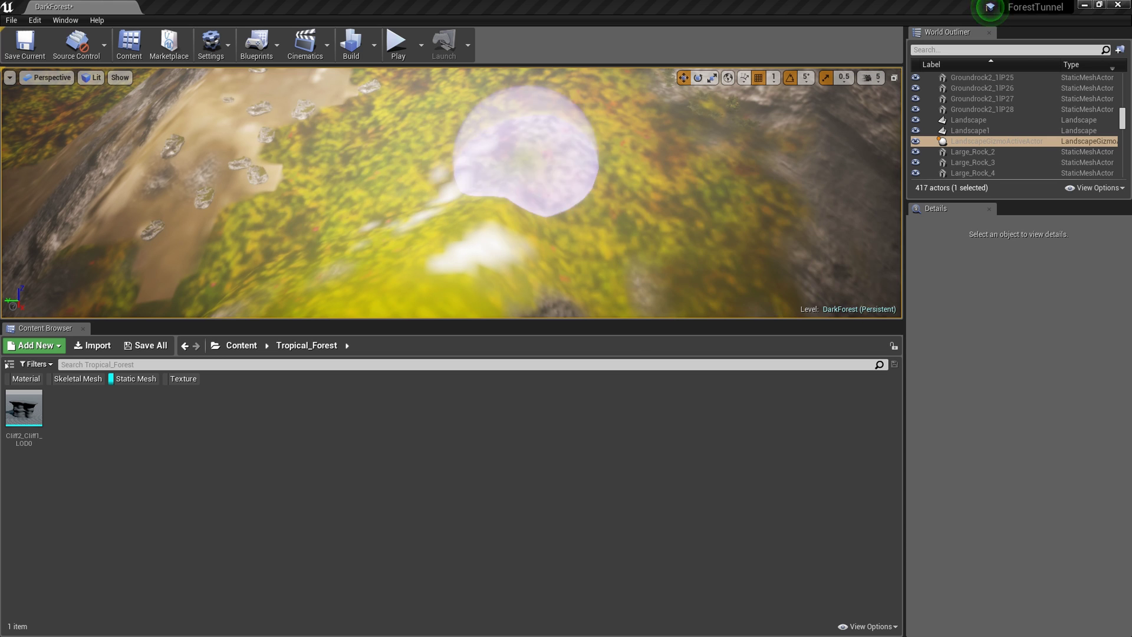
Paint sparse Groundrock3_1lP rocks across the grassy slope and over the open forest floor between the firs
right_click_drag(525, 118, 516, 118)
mouse_move(525, 118)
left_mouse_down()
mouse_move(407, 174)
mouse_move(572, 242)
mouse_move(576, 106)
mouse_move(339, 182)
mouse_move(440, 259)
left_mouse_up()
right_click_drag(484, 259, 502, 201)
mouse_move(430, 283)
right_mouse_down()
mouse_move(561, 203)
mouse_move(539, 219)
mouse_move(652, 223)
right_mouse_up()
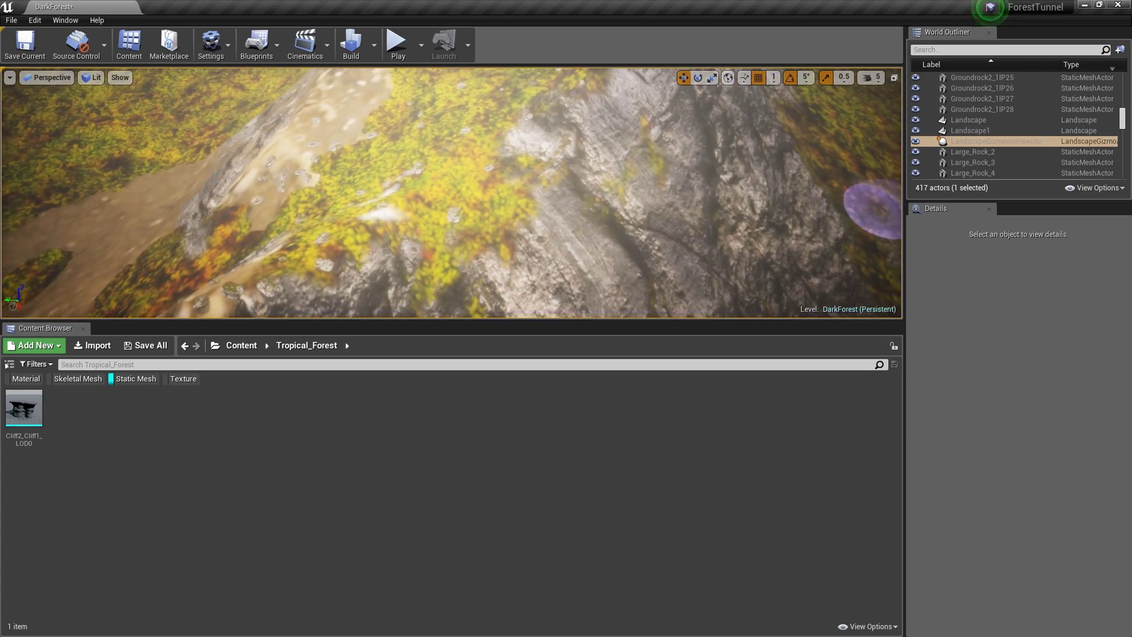
scroll(601, 188, "down", 2)
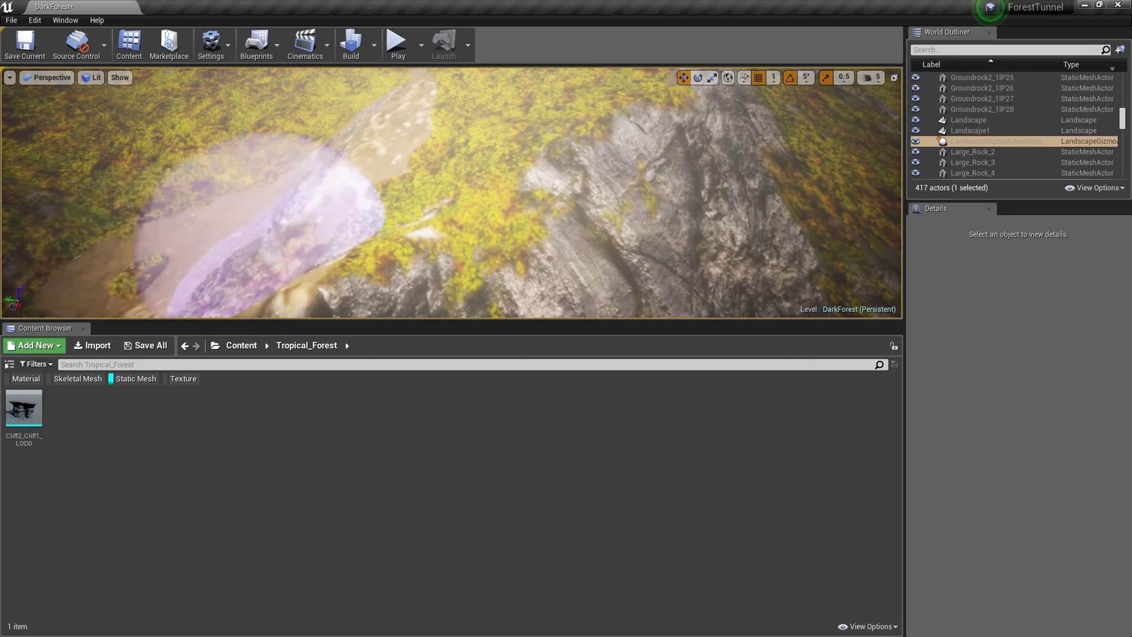
right_click_drag(278, 248, 265, 240)
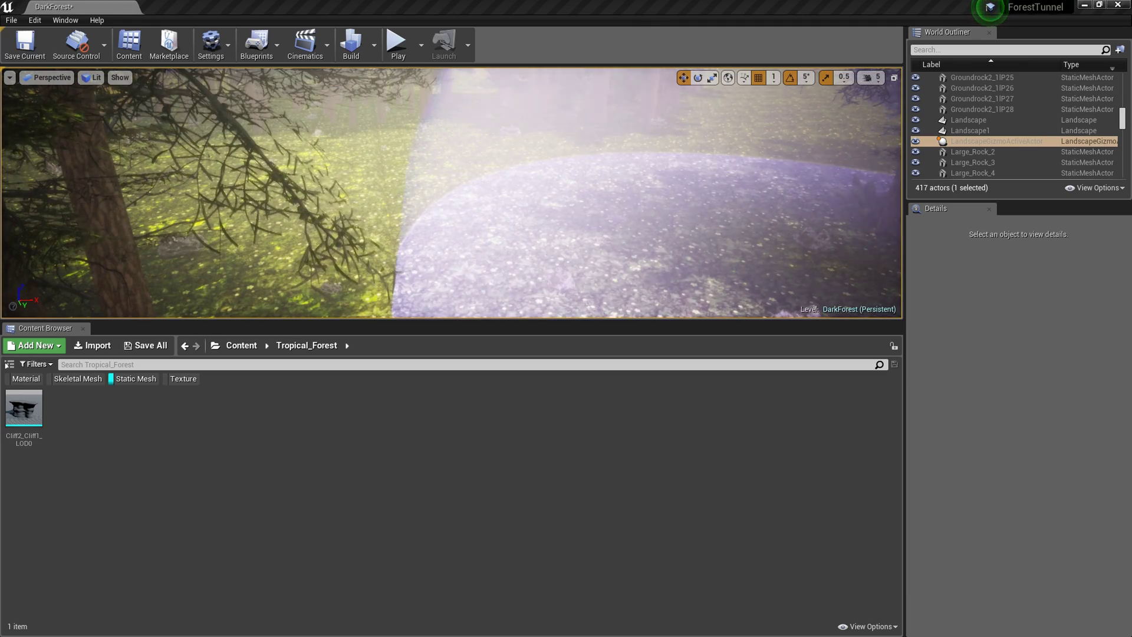
left_click_drag(568, 143, 667, 194)
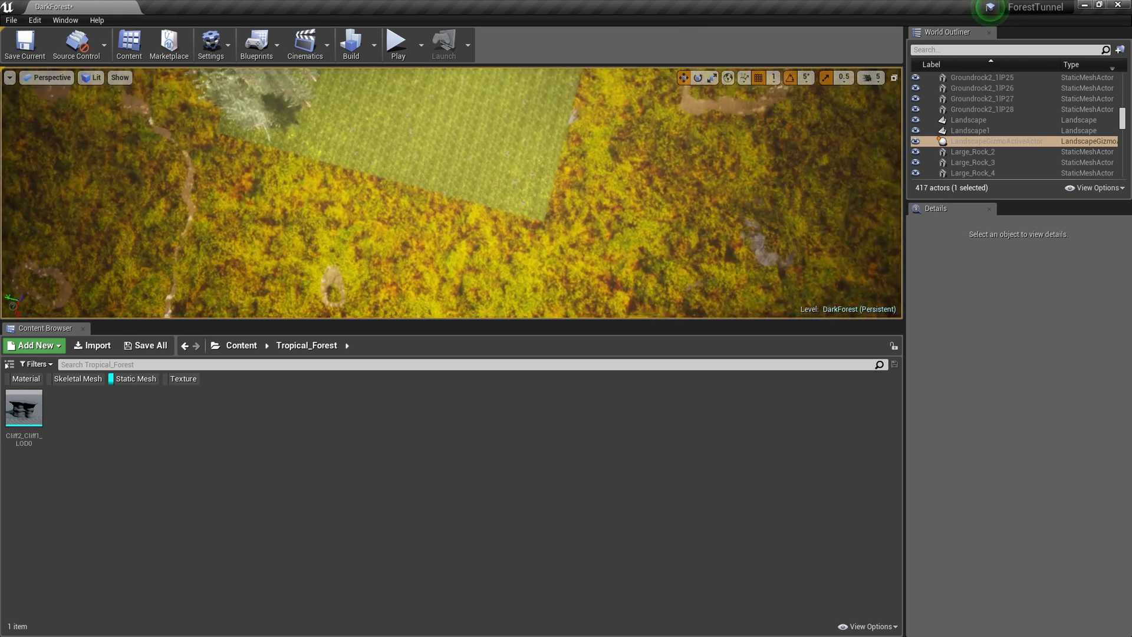
Enlarge the viewport, collapse the floating Modes window and review the painted rocks, firs and fern field across the forest
left_click_drag(452, 320, 452, 544)
right_click_drag(451, 305, 300, 384)
key("w")
key("w")
key("w")
key("s")
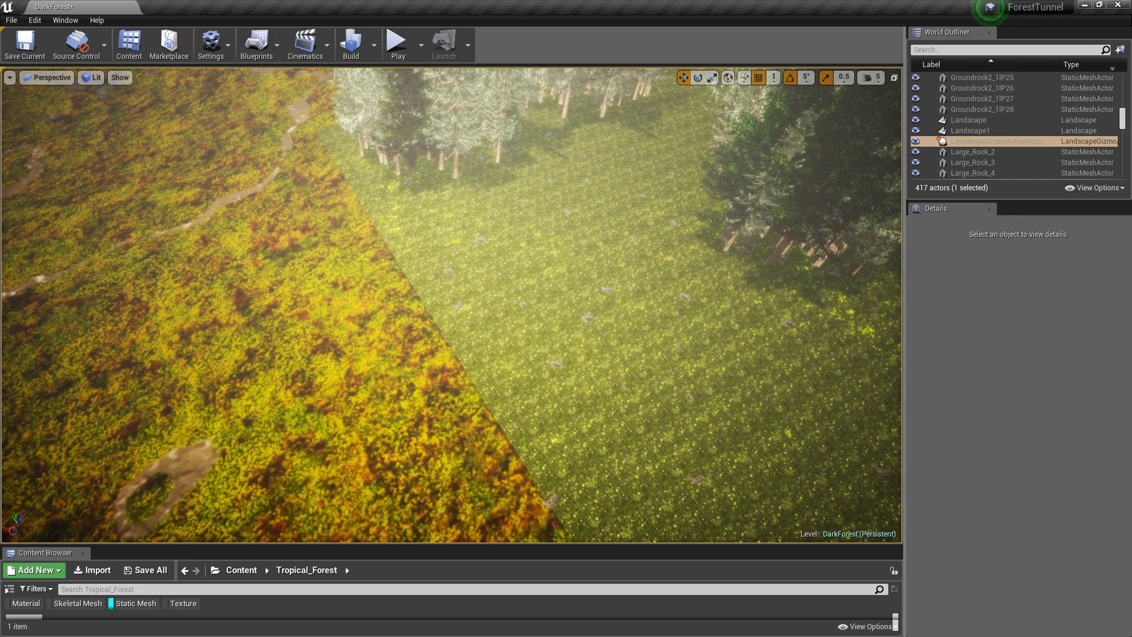
key("w")
right_click_drag(451, 305, 531, 283)
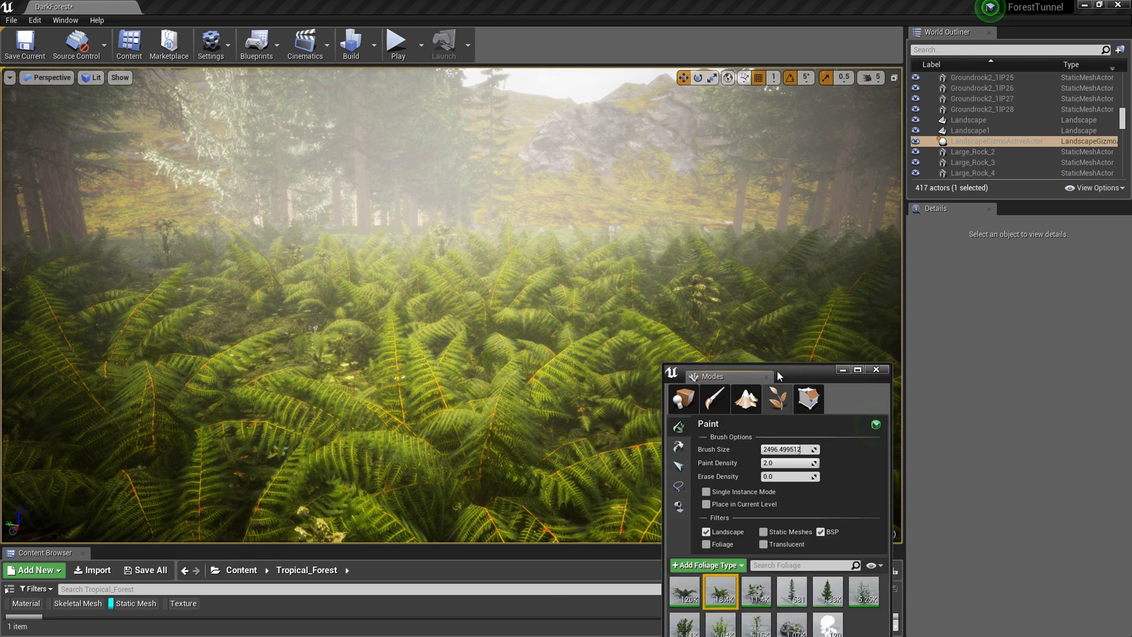
double_click(777, 370)
scroll(777, 394, "down", 3)
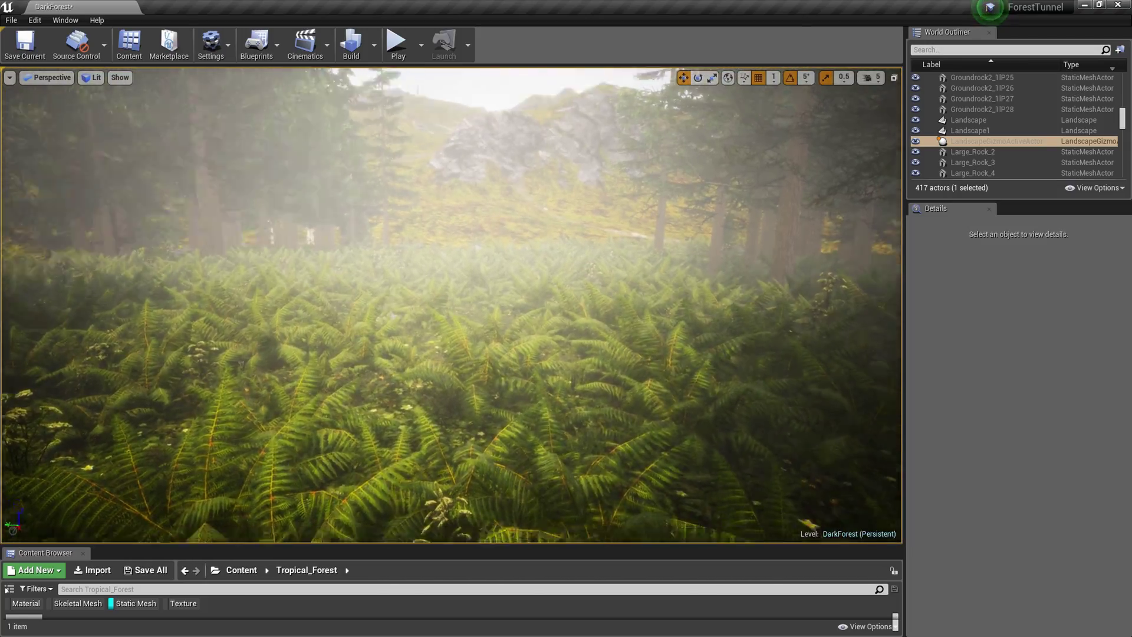
key("s")
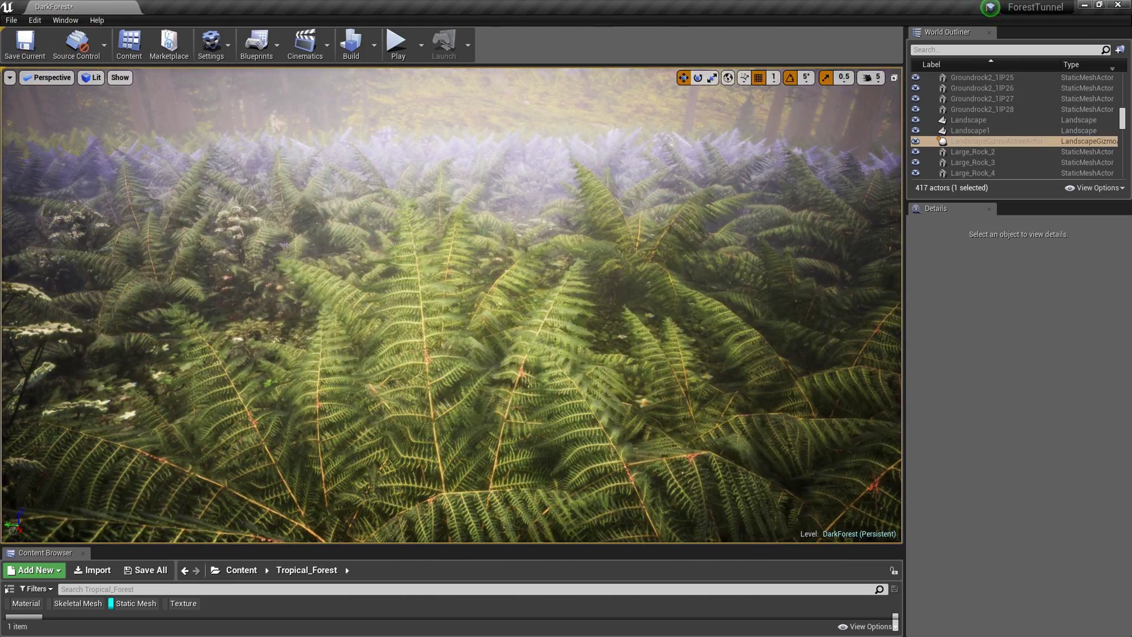
Play the level from a spot among the ferns, walk the character through the foliage and end the play session
right_click(543, 318)
left_click(583, 504)
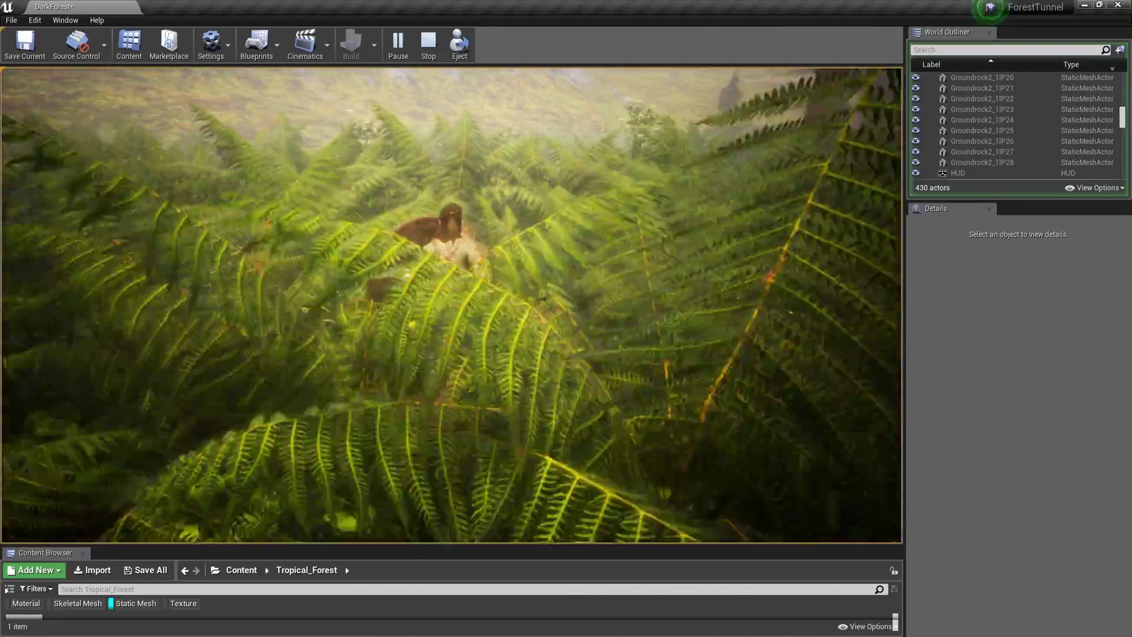
key("w")
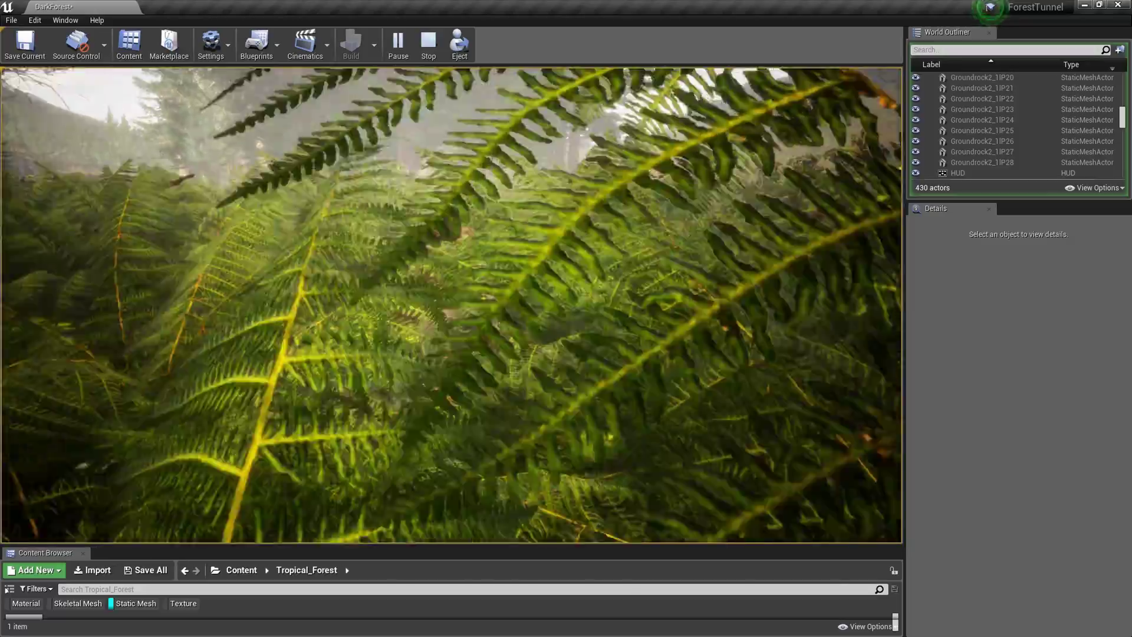
key("a")
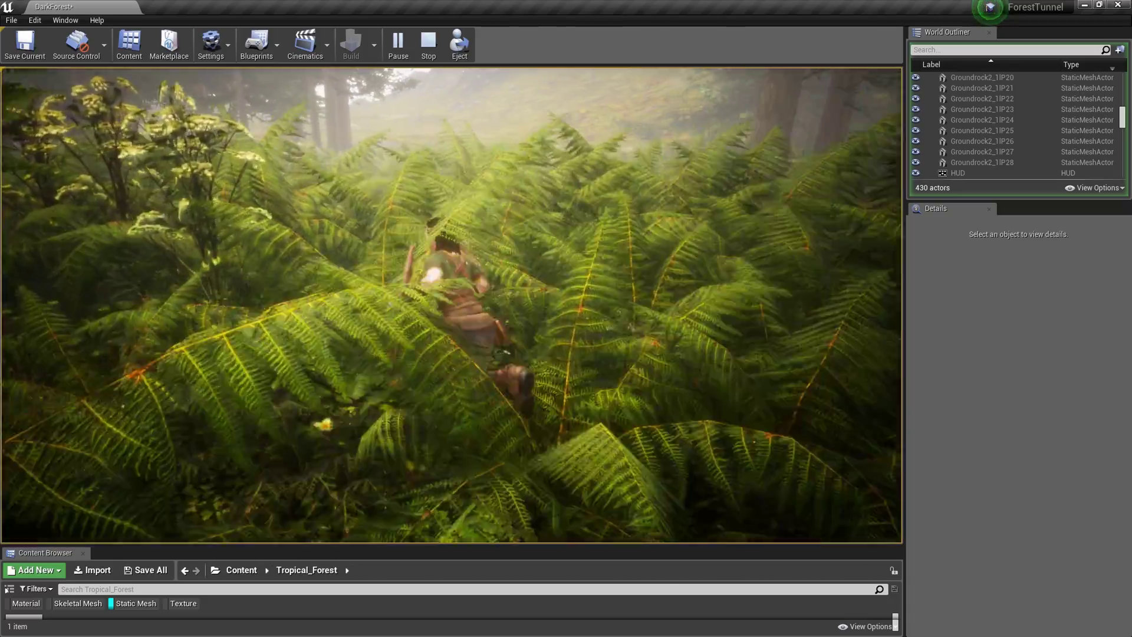
key("Escape")
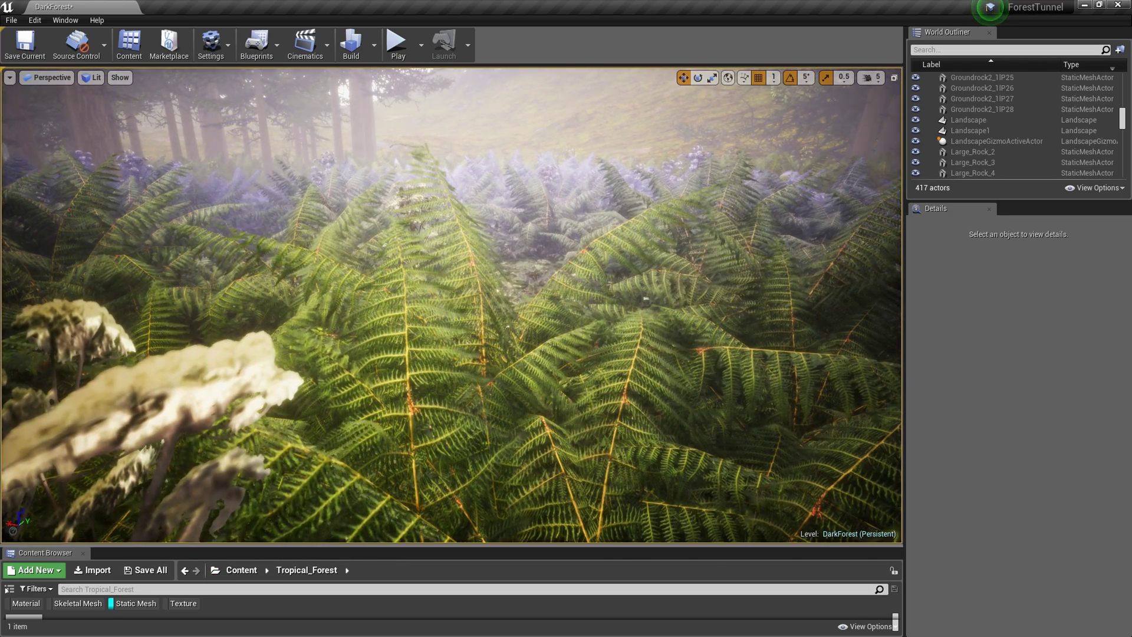
Enlarge the Content Browser and search the whole Content folder for static meshes matching "log"
left_click_drag(451, 545, 451, 362)
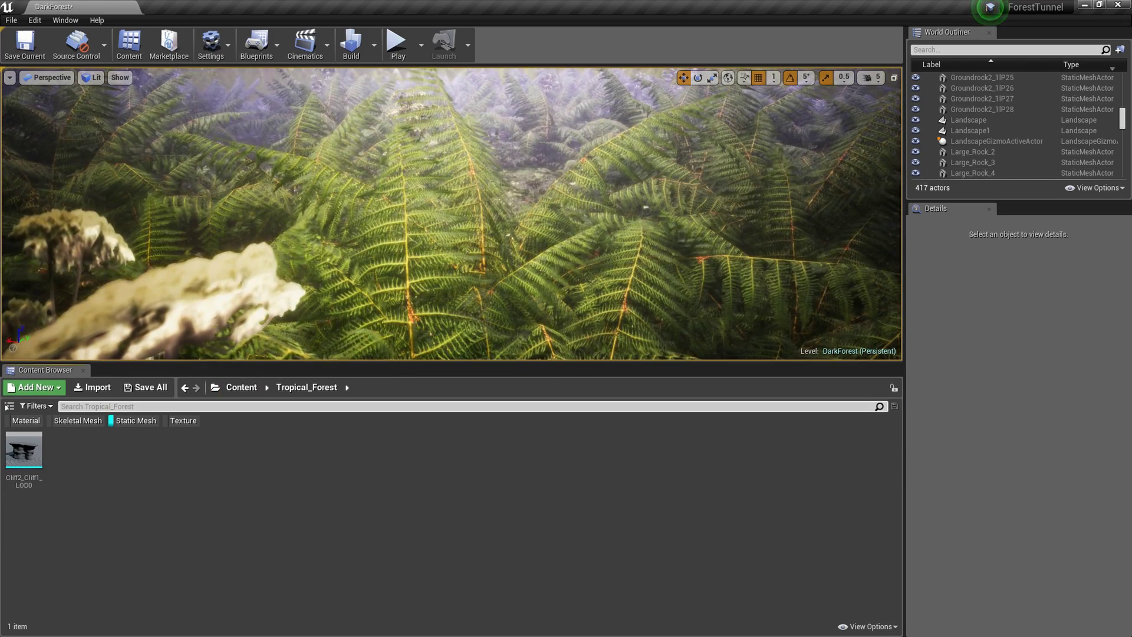
left_click(241, 387)
type("log")
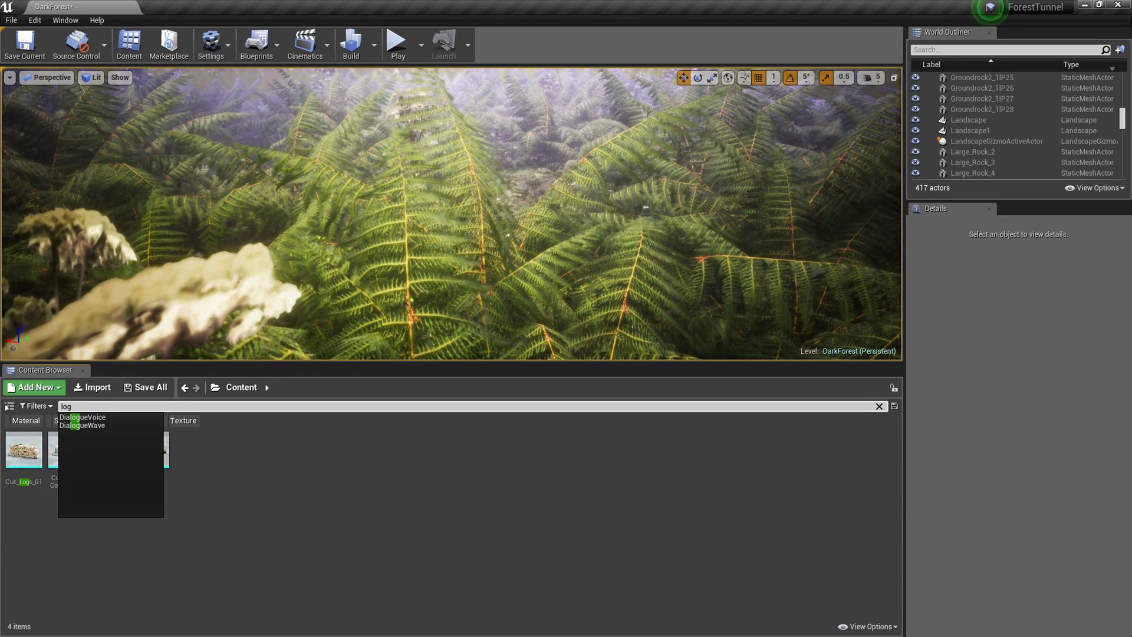
key("Return")
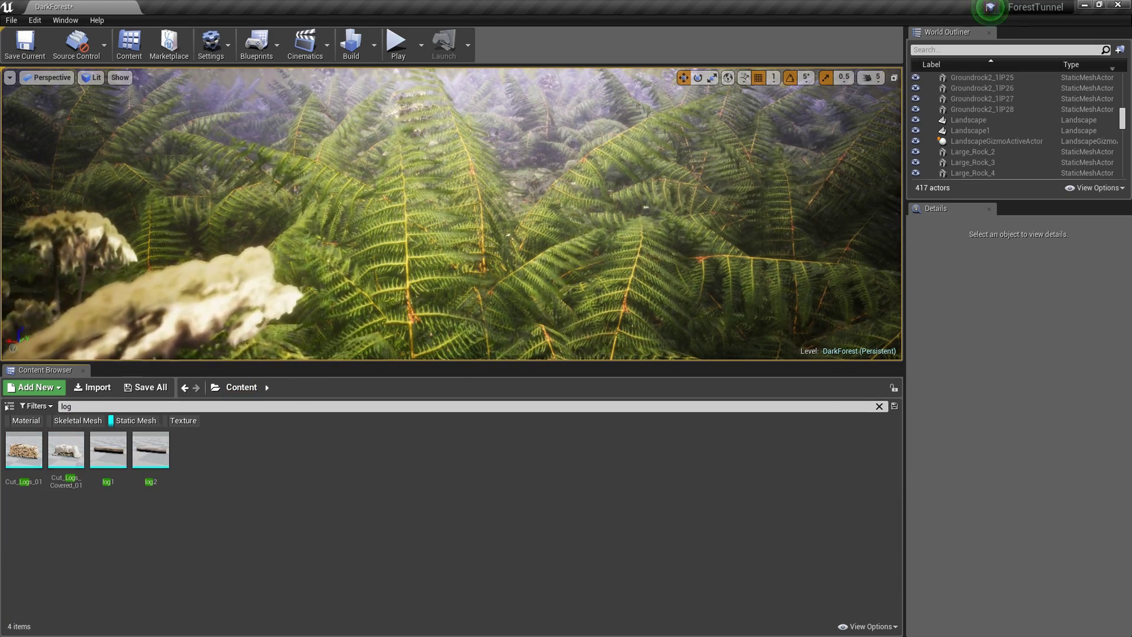
Search the Content folder for "wood" and look through the matching static meshes
left_click(87, 406)
key("BackSpace")
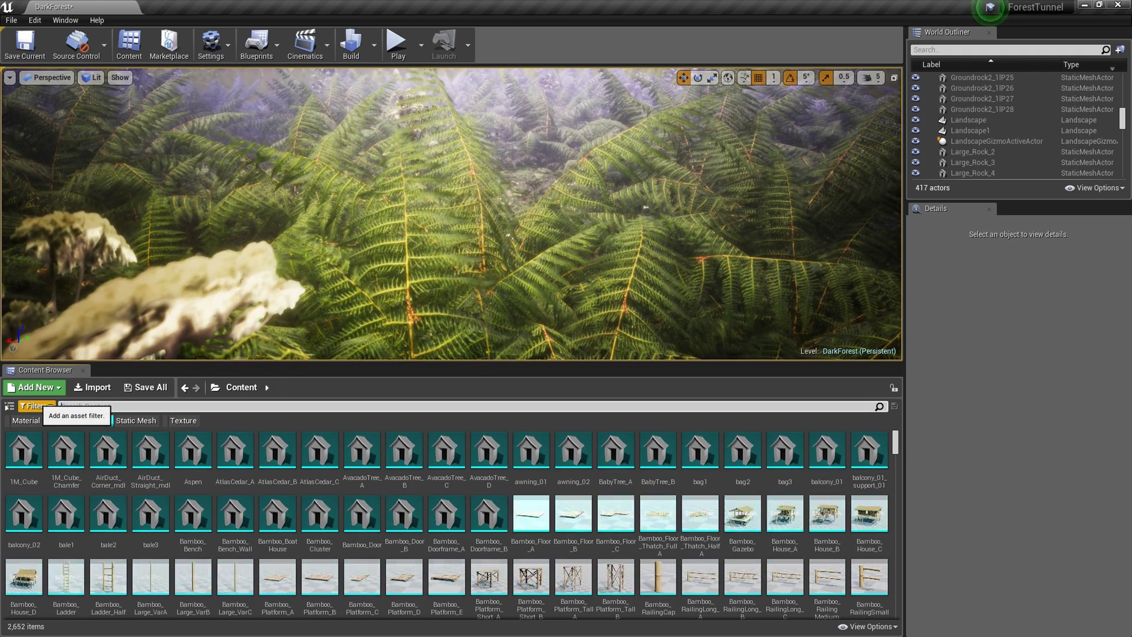
type("wood")
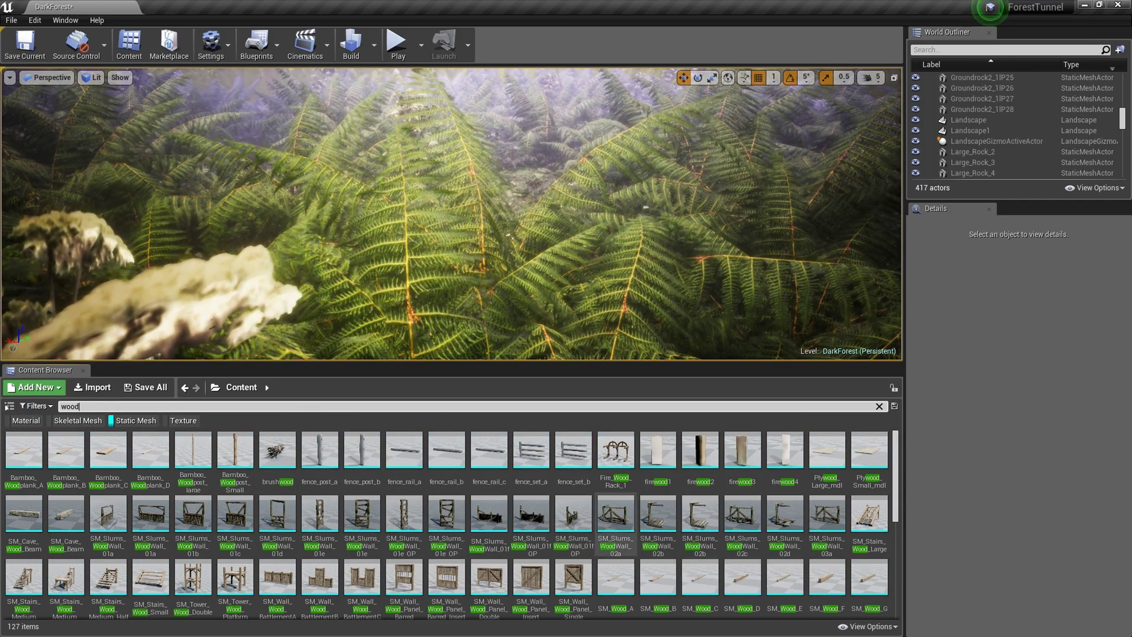
scroll(785, 508, "down", 2)
scroll(784, 508, "down", 3)
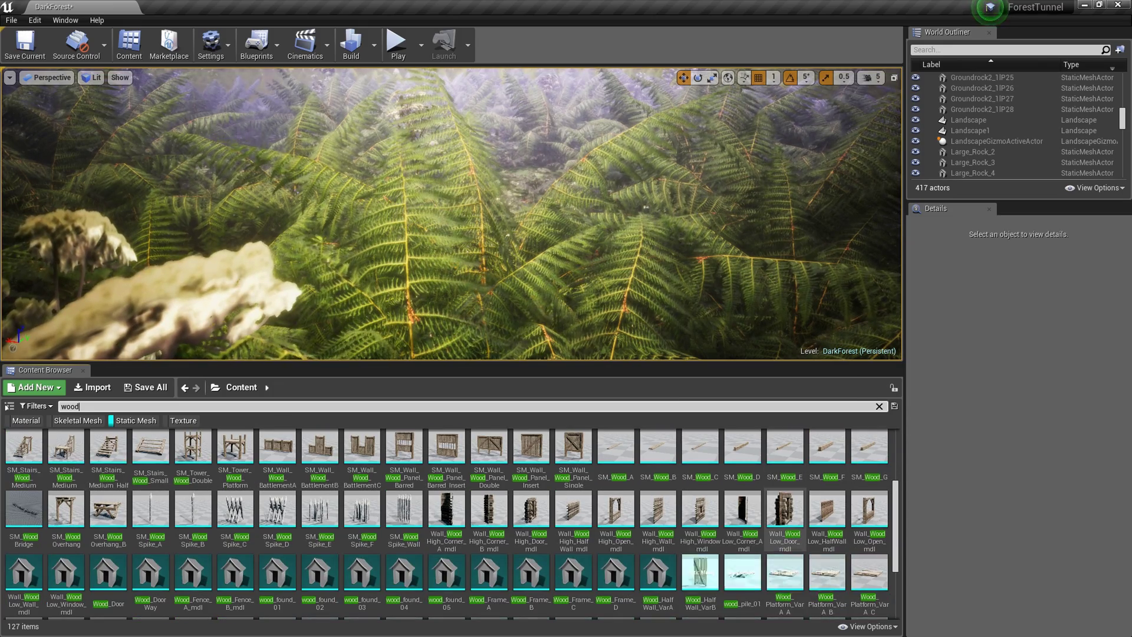
scroll(784, 514, "down", 1)
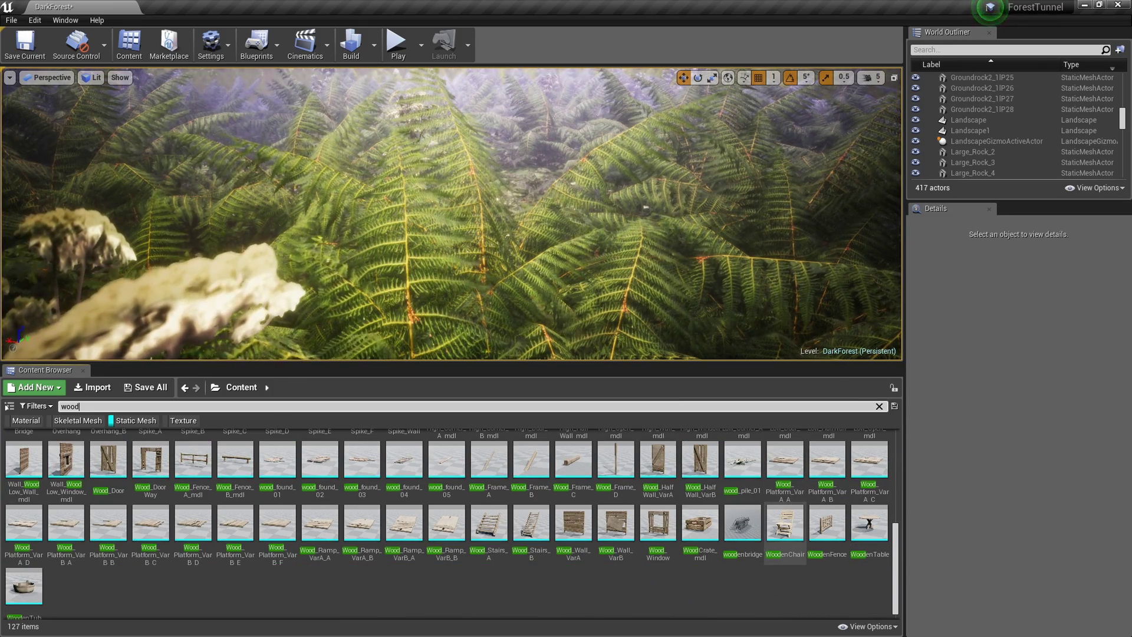
Search the Content folder for "root" and add the Roots mesh as a foliage type
left_click_drag(80, 407, 21, 408)
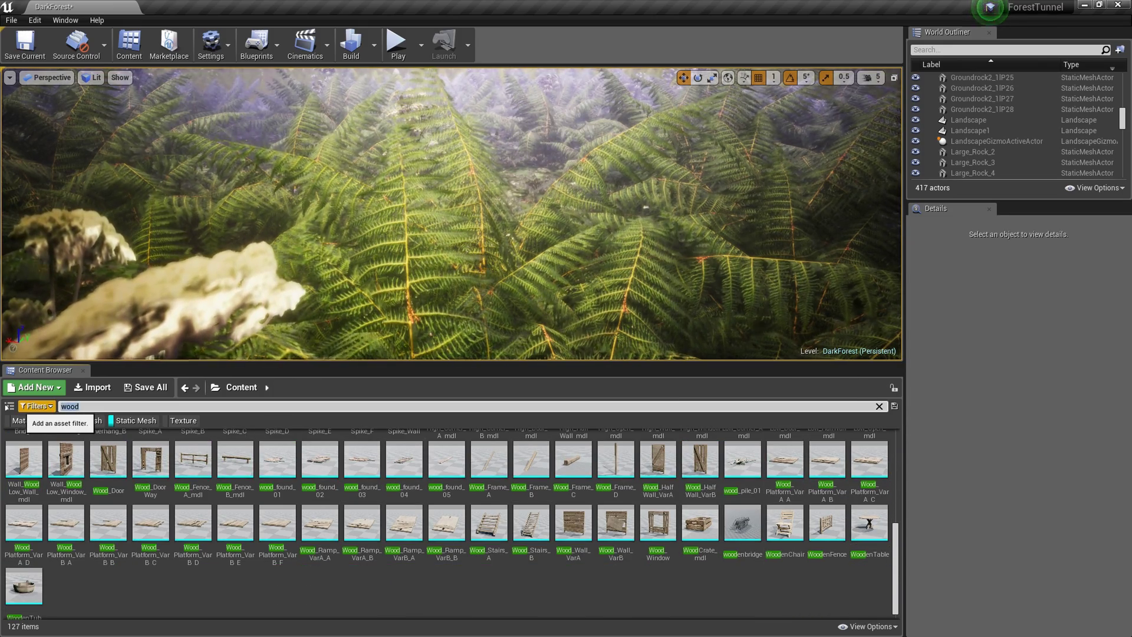
type("root")
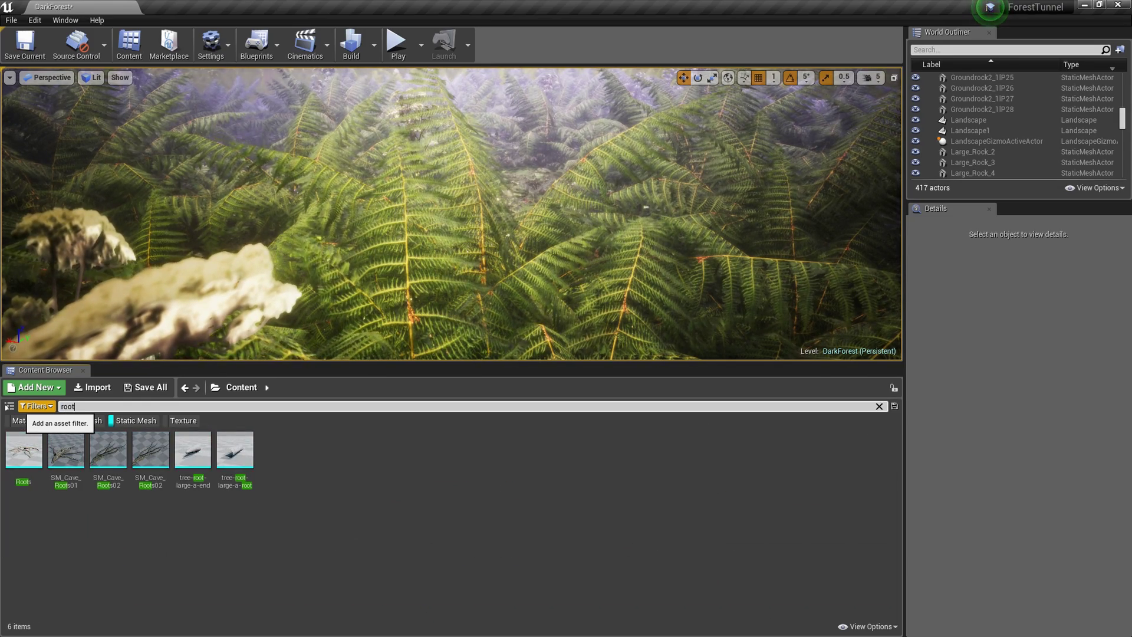
left_click(24, 449)
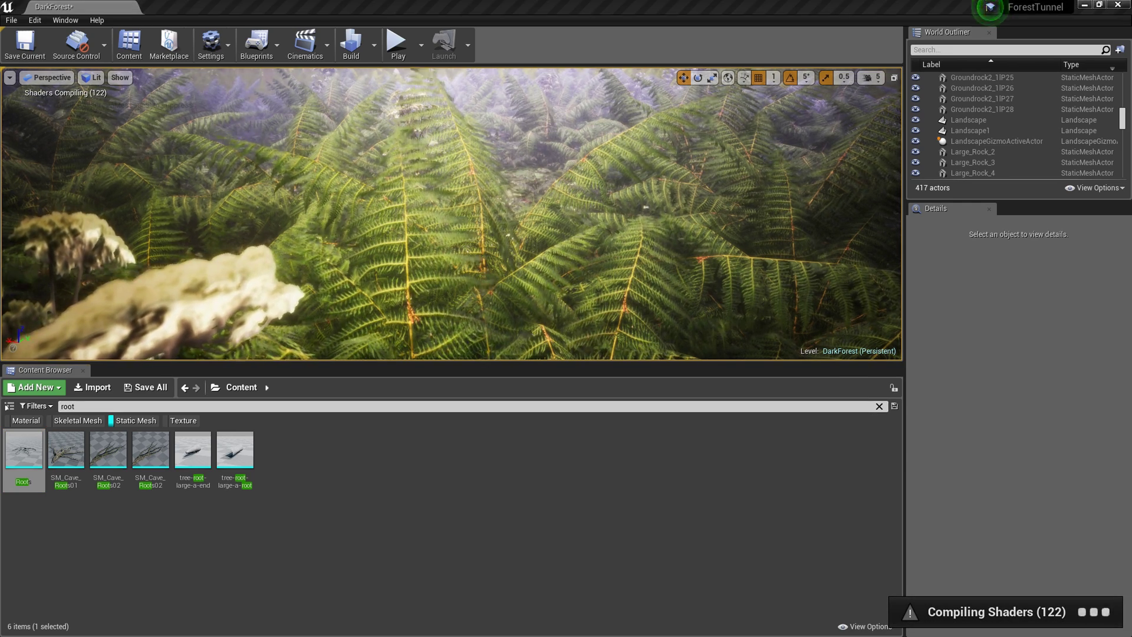
Dock the Modes and Details panels alongside the World Outliner and select the Roots foliage type
left_click_drag(1131, 241, 1001, 31)
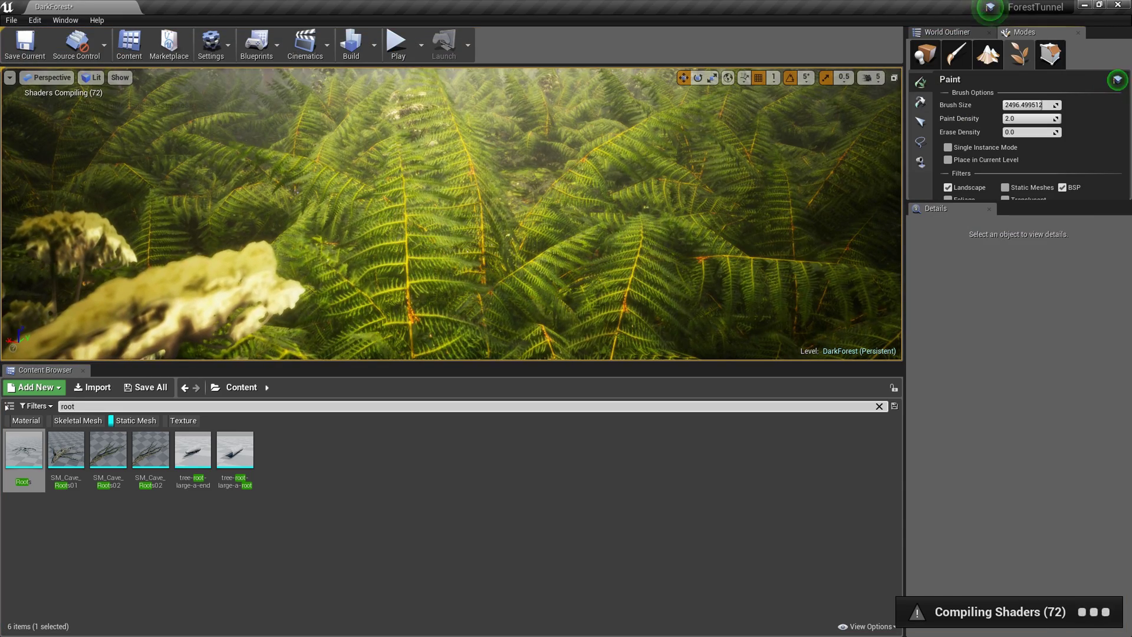
mouse_move(950, 209)
left_mouse_down()
mouse_move(1003, 177)
mouse_move(1026, 89)
mouse_move(1080, 31)
left_mouse_up()
left_click(1009, 32)
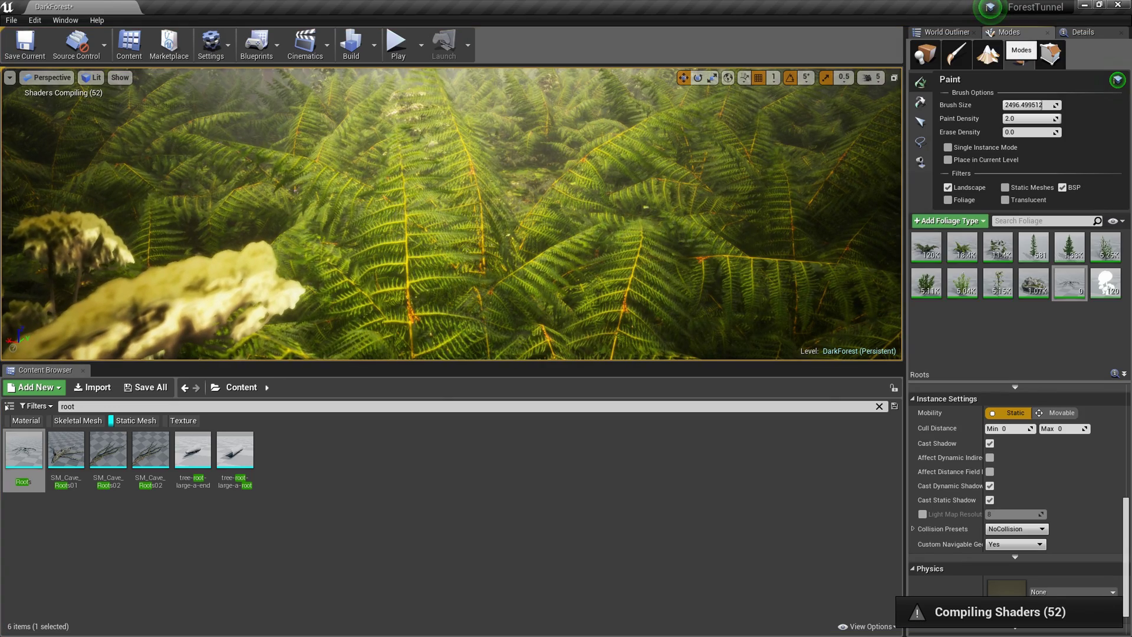
left_click(1070, 283)
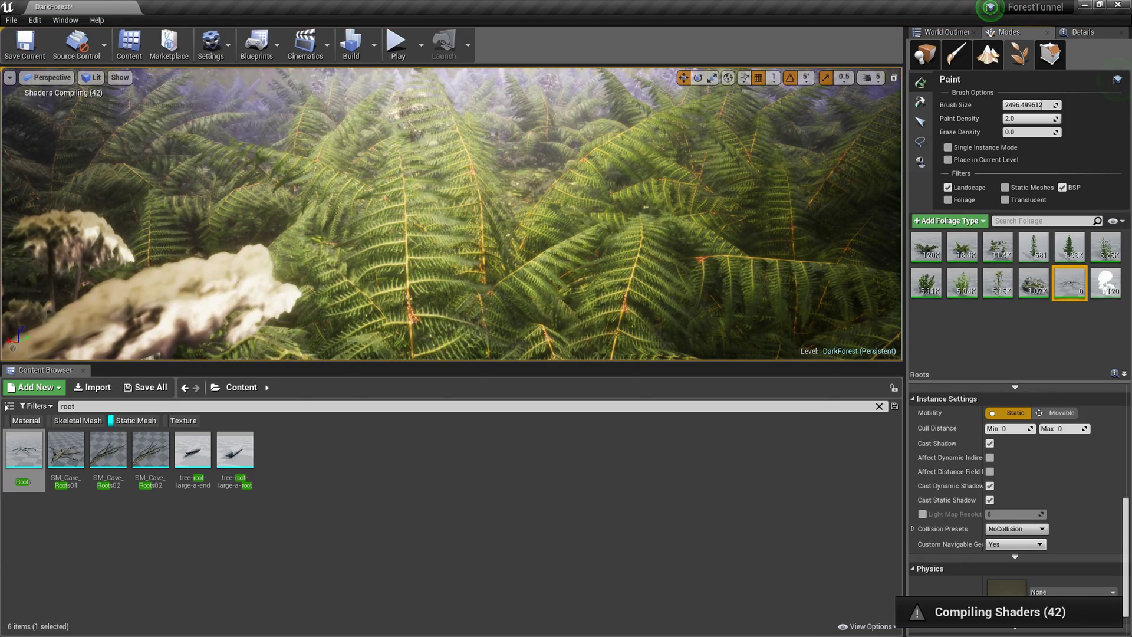
Select the ten fern, fir, ground-plant and rock foliage types and erase their instances from a patch of forest floor
mouse_move(743, 188)
right_mouse_down()
mouse_move(732, 200)
mouse_move(743, 188)
right_mouse_up()
right_click_drag(525, 188, 530, 254)
left_click(575, 194, "shift")
right_click_drag(575, 195, 575, 201)
left_click(927, 248)
left_click(1034, 283, "shift")
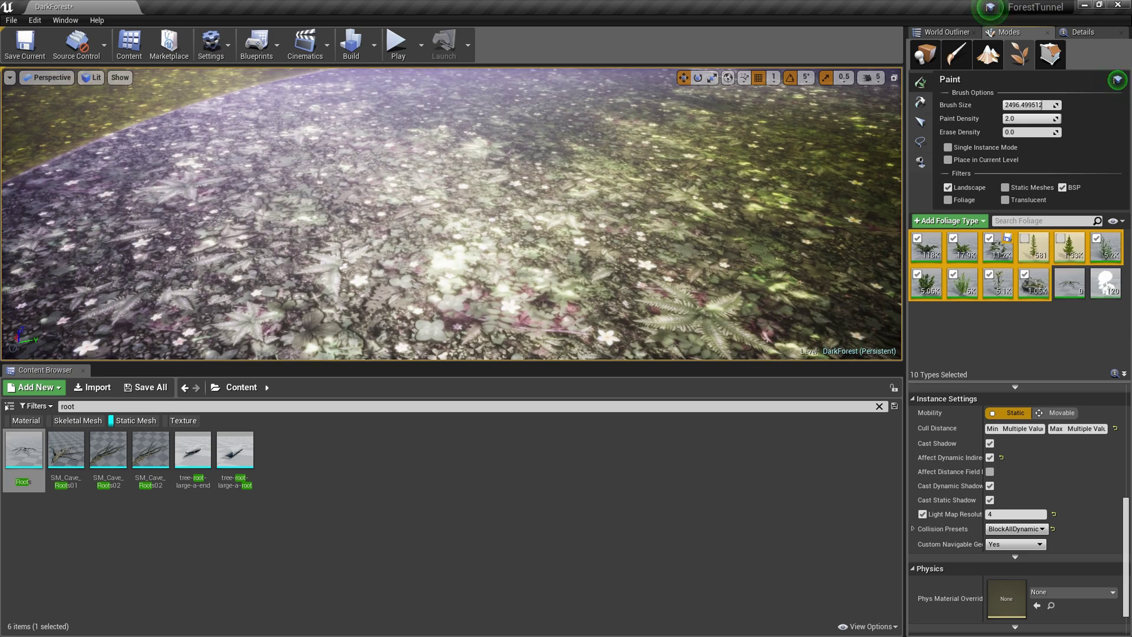
Select only the Roots foliage type and set the brush size to 863.0625 over the cleared forest floor
left_click(1070, 283)
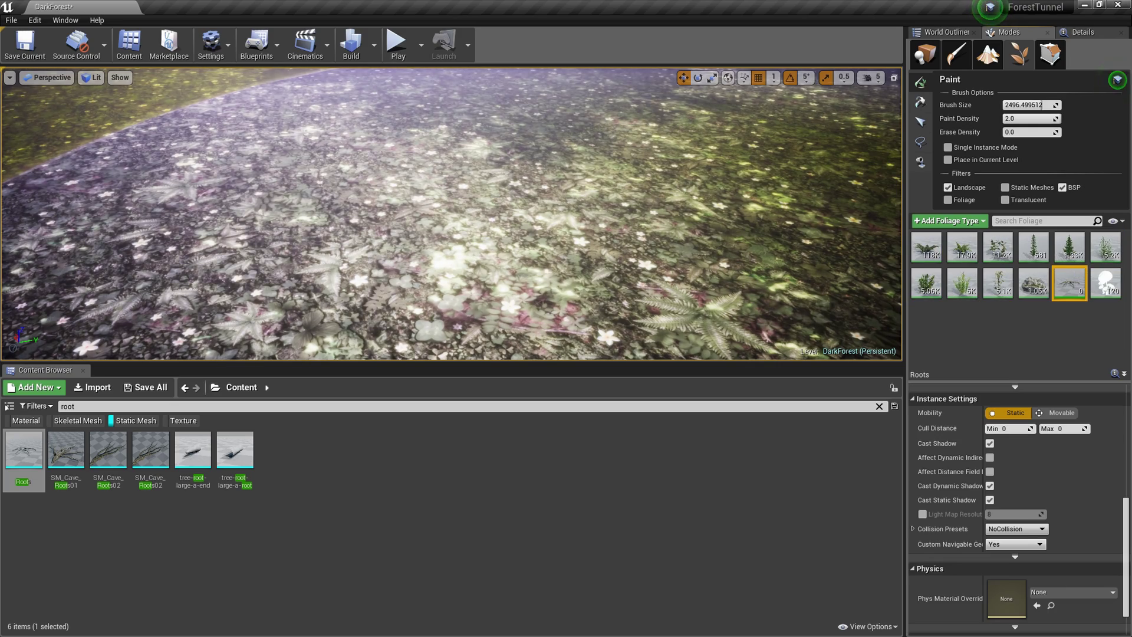
left_click_drag(1042, 105, 1020, 105)
key("s")
right_click_drag(565, 197, 565, 192)
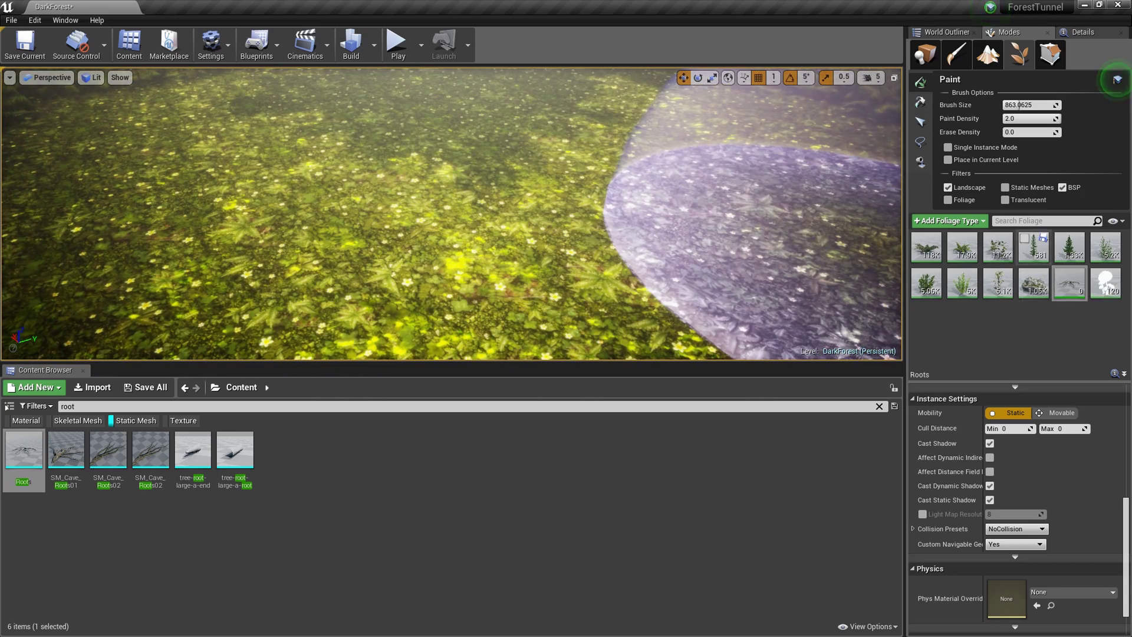
Set the minimum and maximum cull distance of the Roots foliage type to 5000 and enable density scaling
left_click(1070, 282)
scroll(1065, 443, "up", 1)
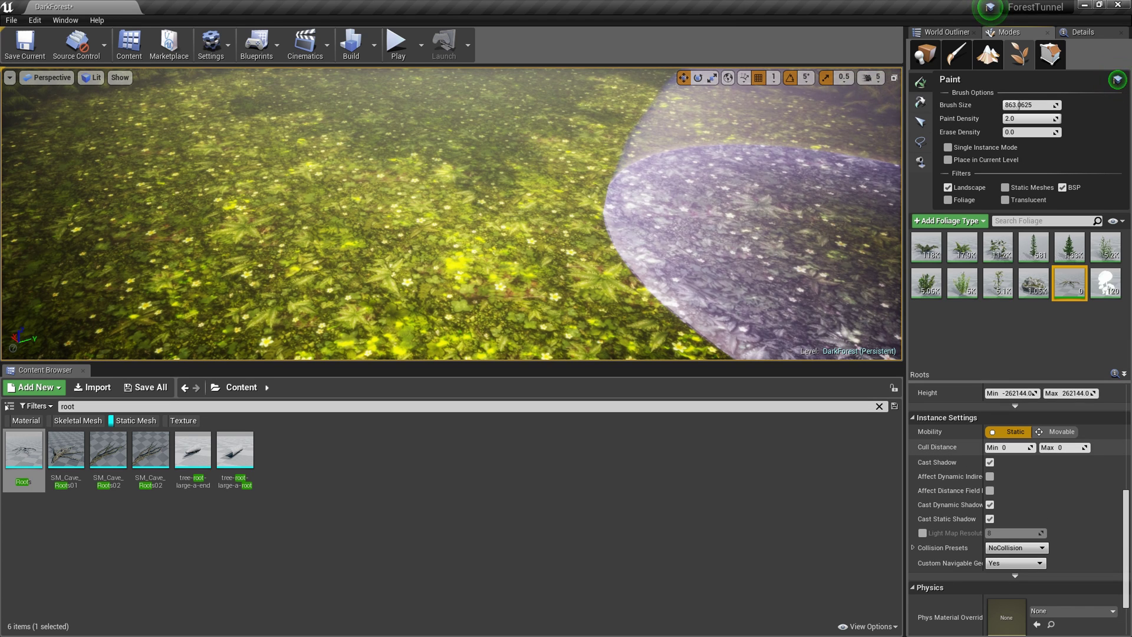
left_click(1005, 447)
type("5000")
key("Return")
scroll(1015, 502, "down", 2)
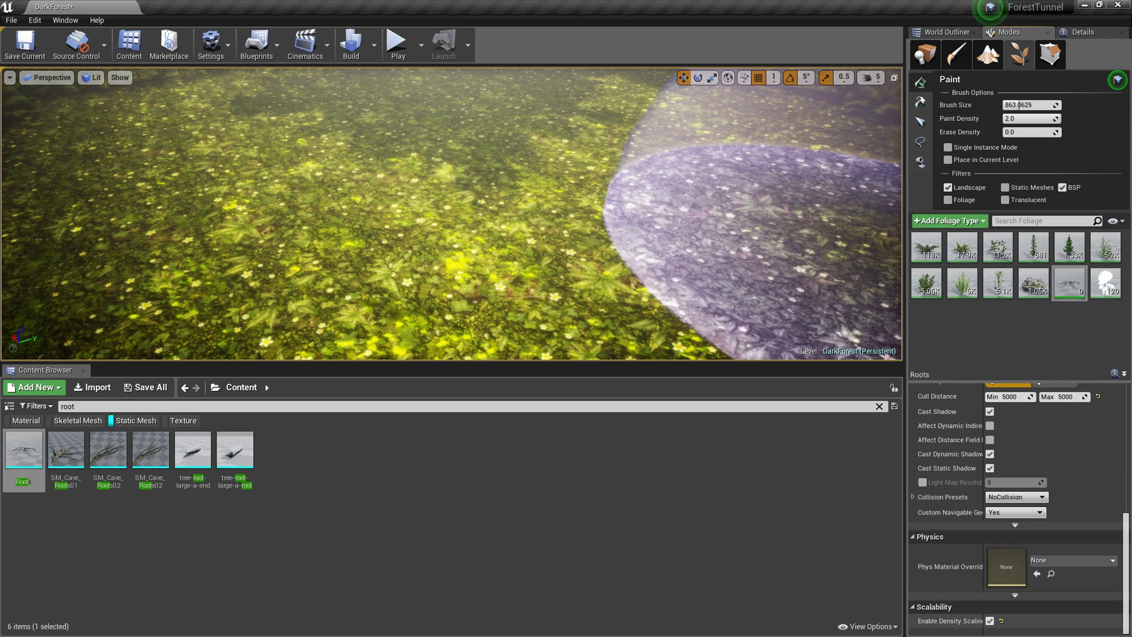
left_click(990, 621)
scroll(990, 620, "up", 10)
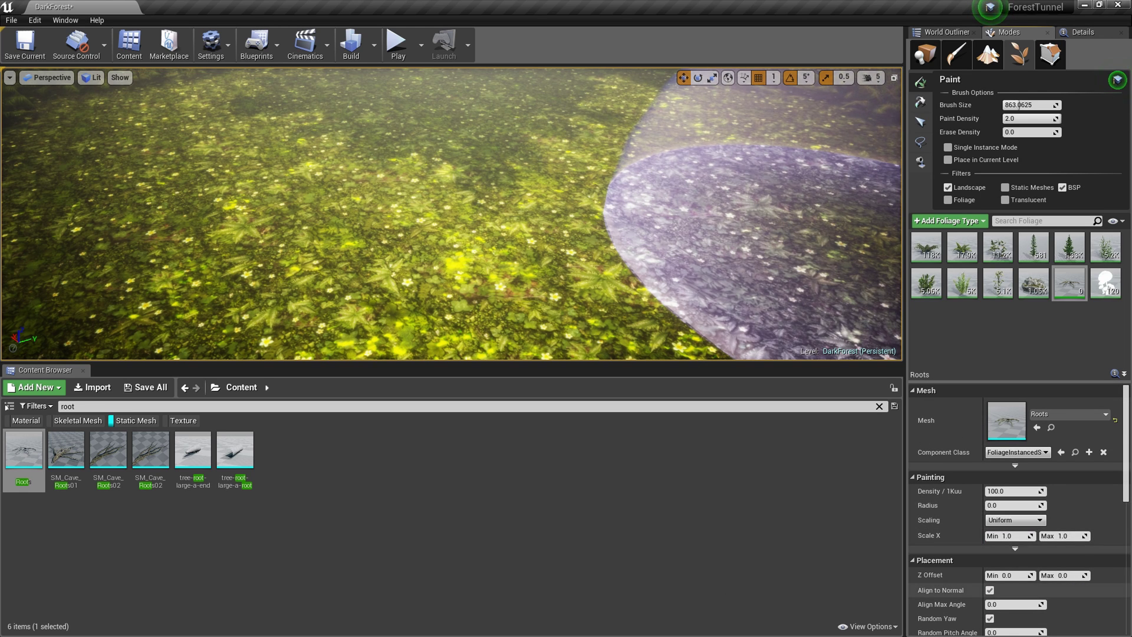
Set the Align Max Angle of the Roots foliage type to 1
scroll(1014, 590, "down", 2)
left_click(1014, 566)
type("1")
key("Return")
scroll(1015, 536, "up", 2)
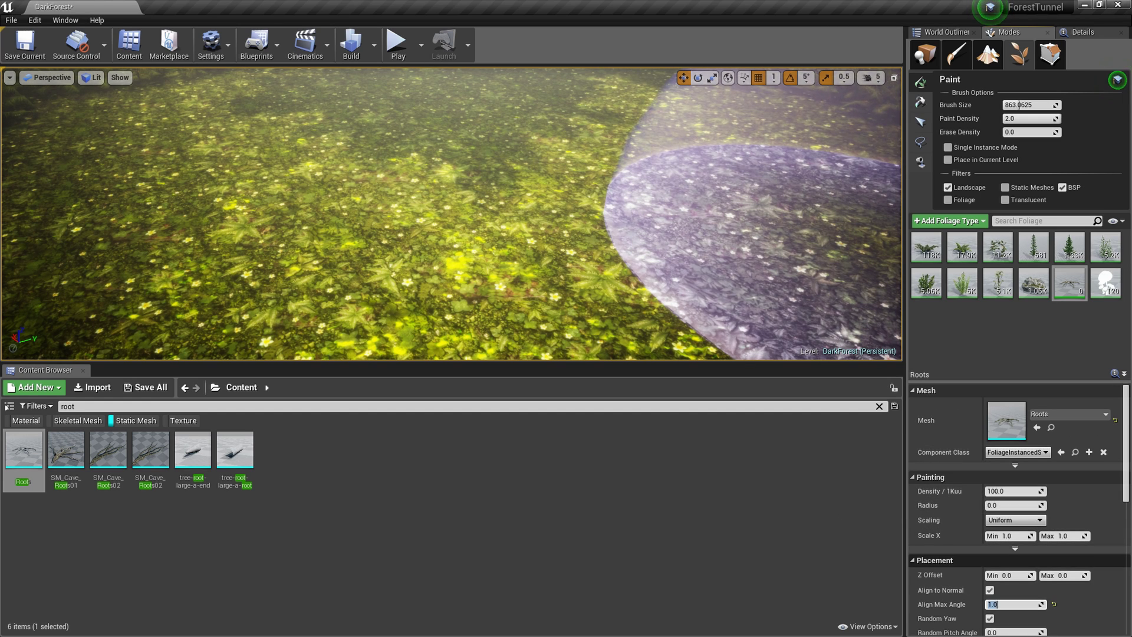
Set the Scale X range of the Roots foliage type to a minimum of 0.5 and a maximum of 2
left_click(1064, 536)
type("2")
key("Return")
left_click(1008, 536)
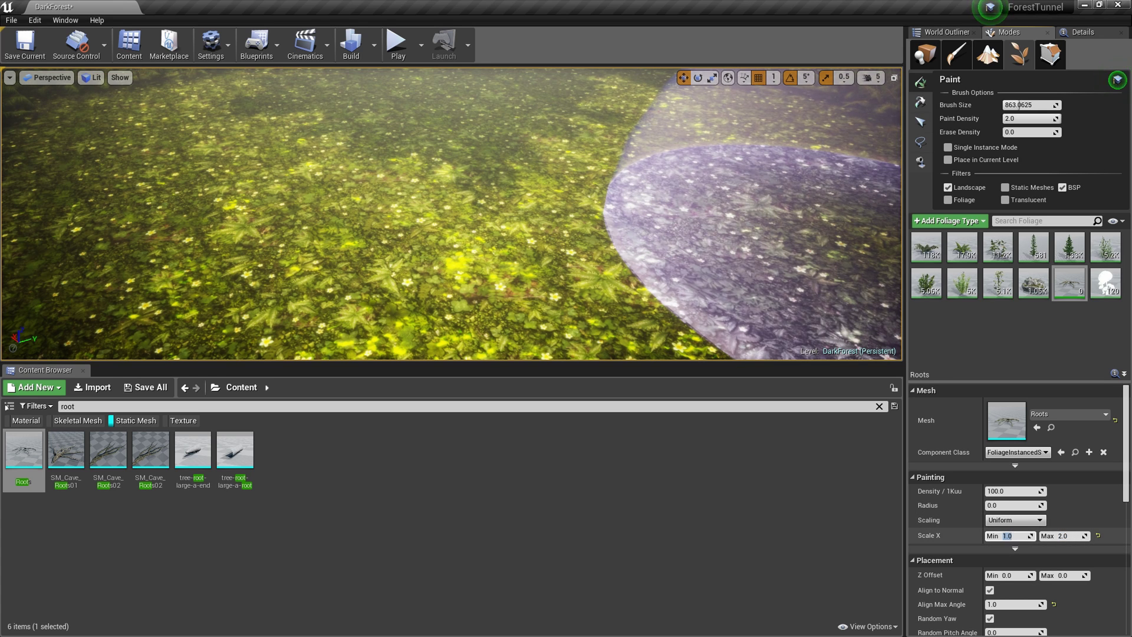
type("0.5")
key("Return")
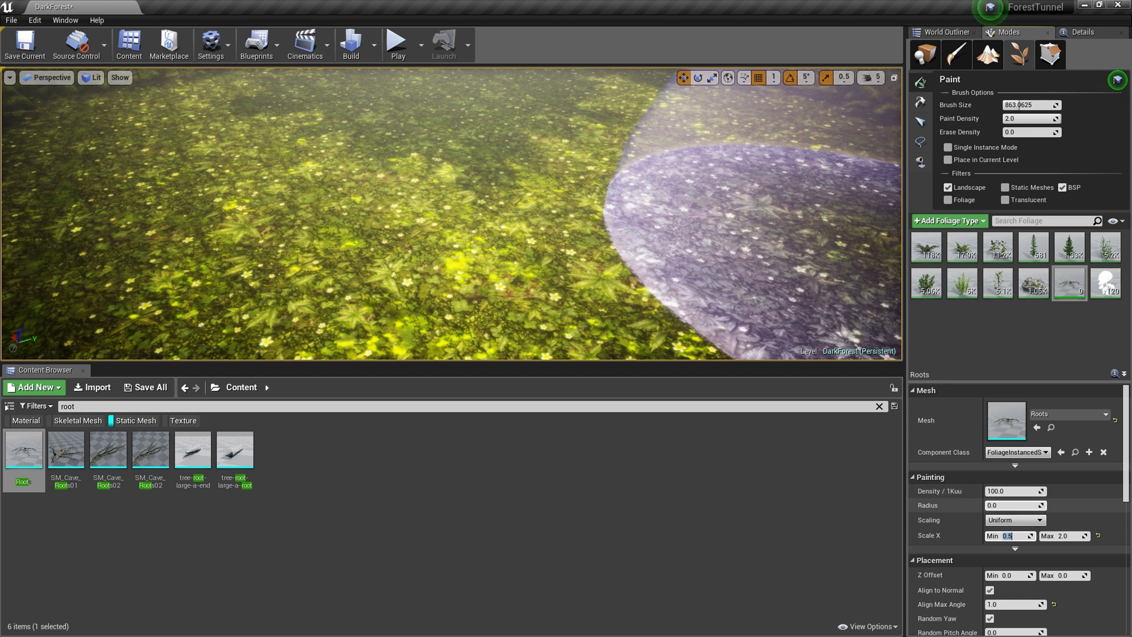
Set the Roots density to 0.5 and try painting roots on the cleared forest floor
left_click(1014, 491)
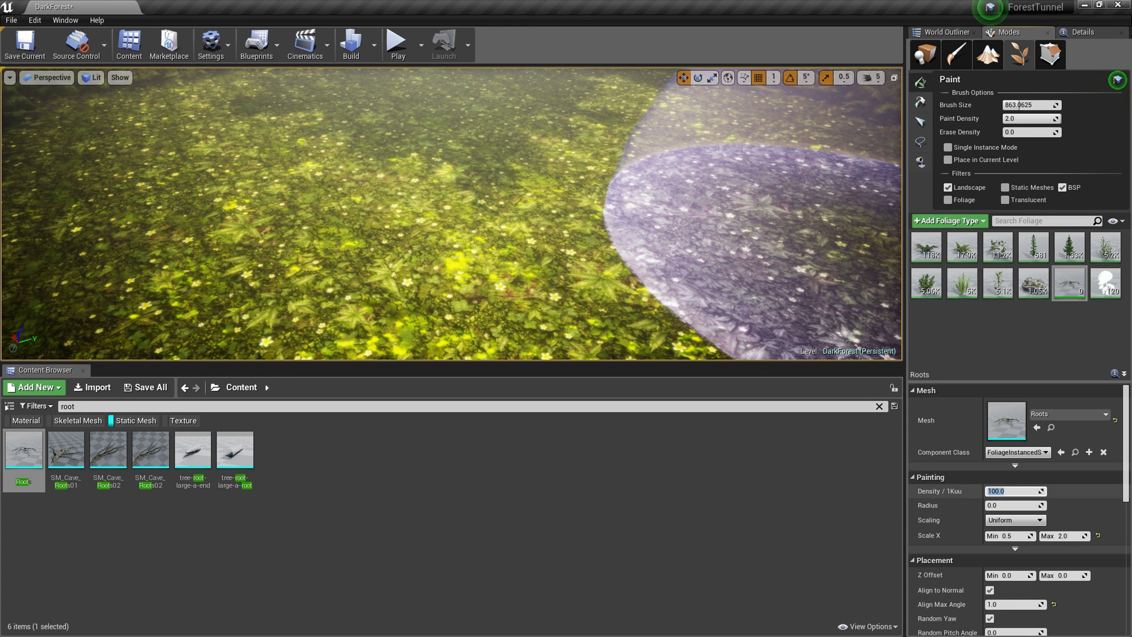
type("0.5")
key("Return")
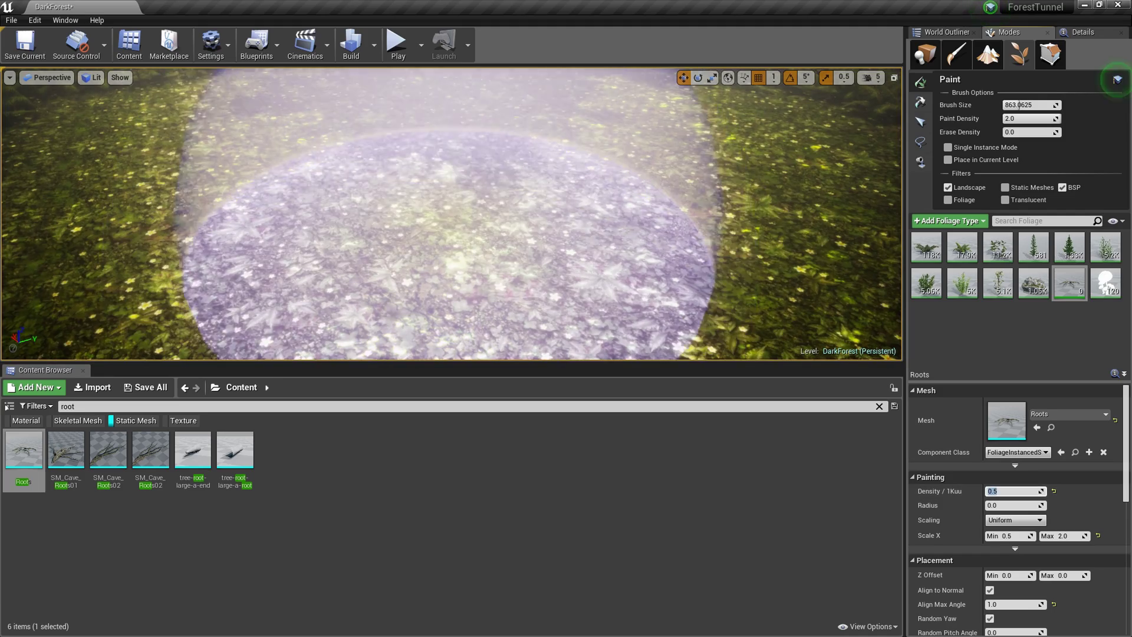
left_click(534, 219)
mouse_move(534, 219)
right_mouse_down()
mouse_move(666, 227)
mouse_move(684, 182)
mouse_move(719, 248)
mouse_move(741, 236)
right_mouse_up()
key("w")
key("s")
right_click_drag(534, 265, 533, 268)
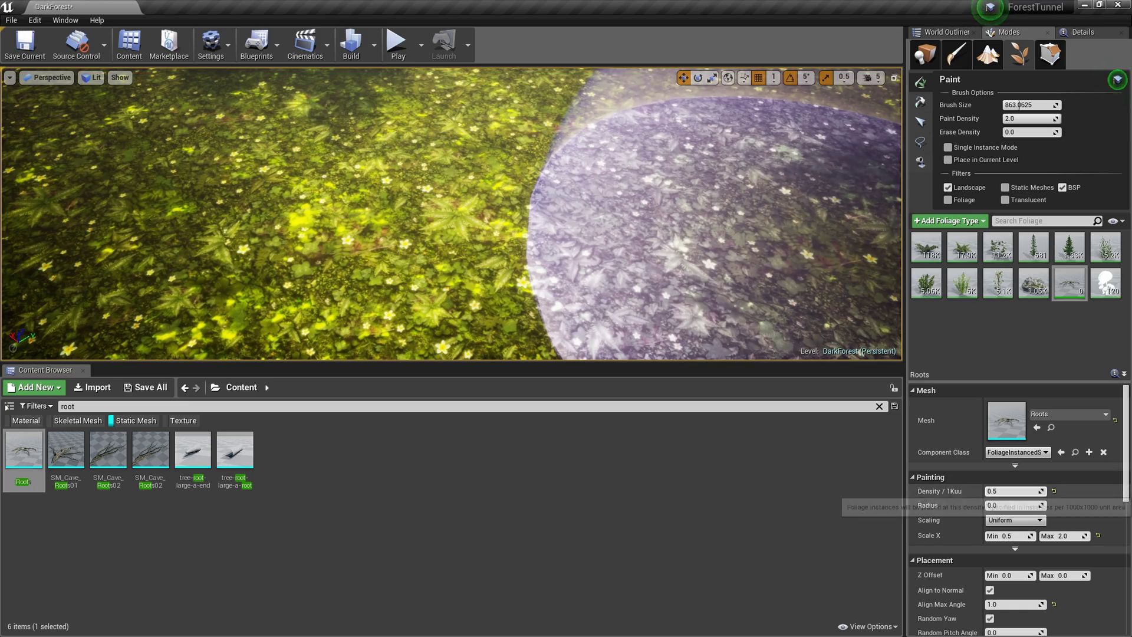
Set the Roots density to 5 and paint roots over the cleared forest floor
left_click(1012, 490)
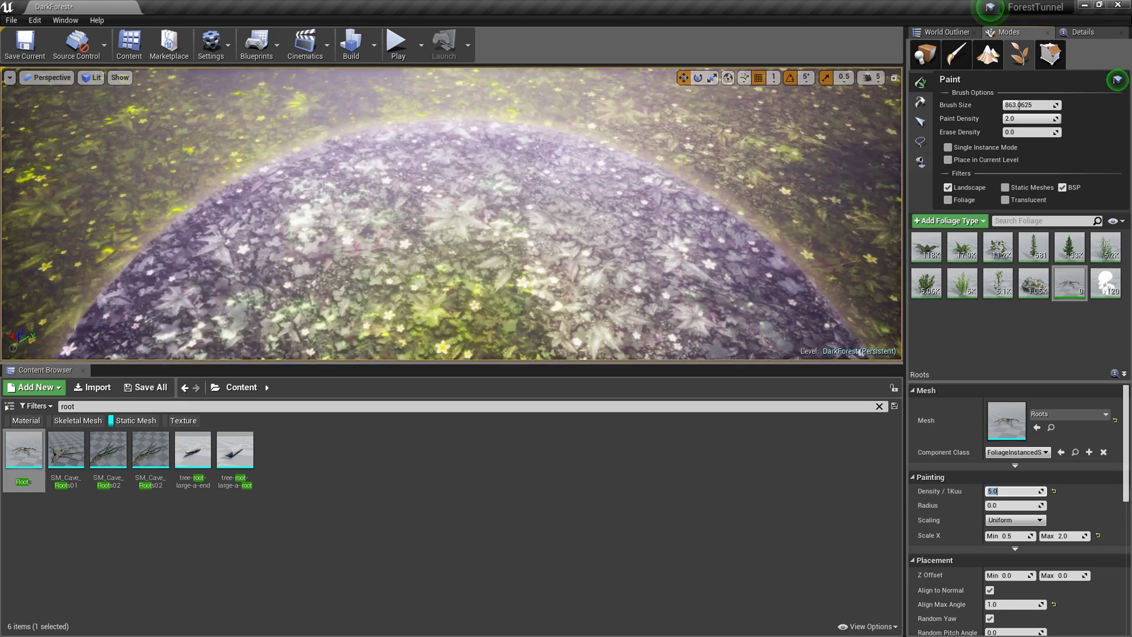
left_click(489, 224)
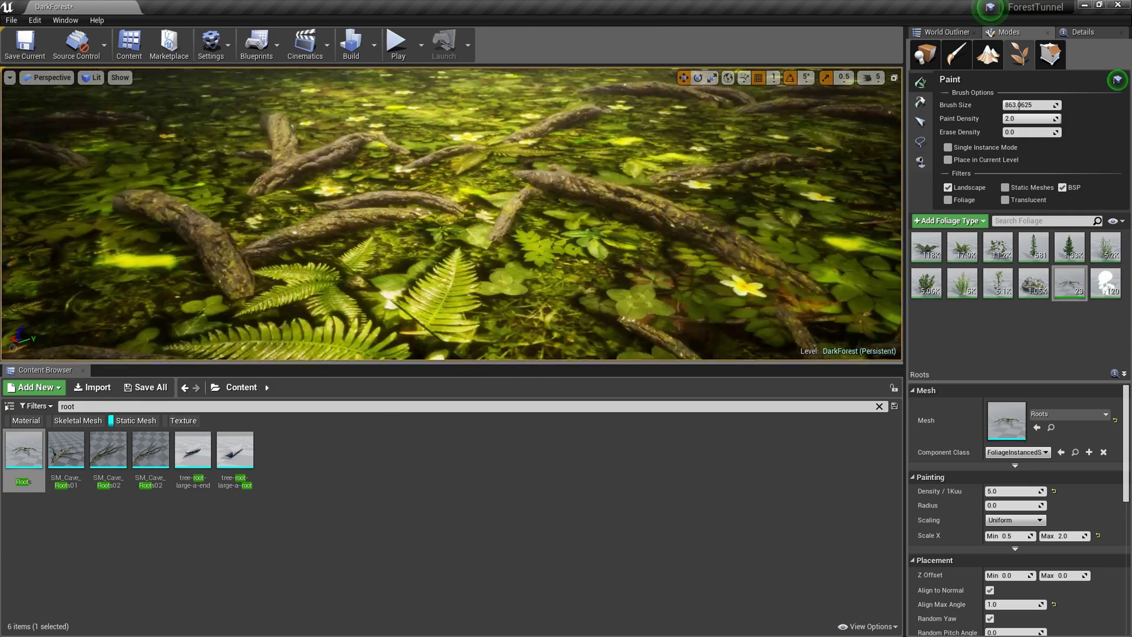
scroll(451, 214, "down", 5)
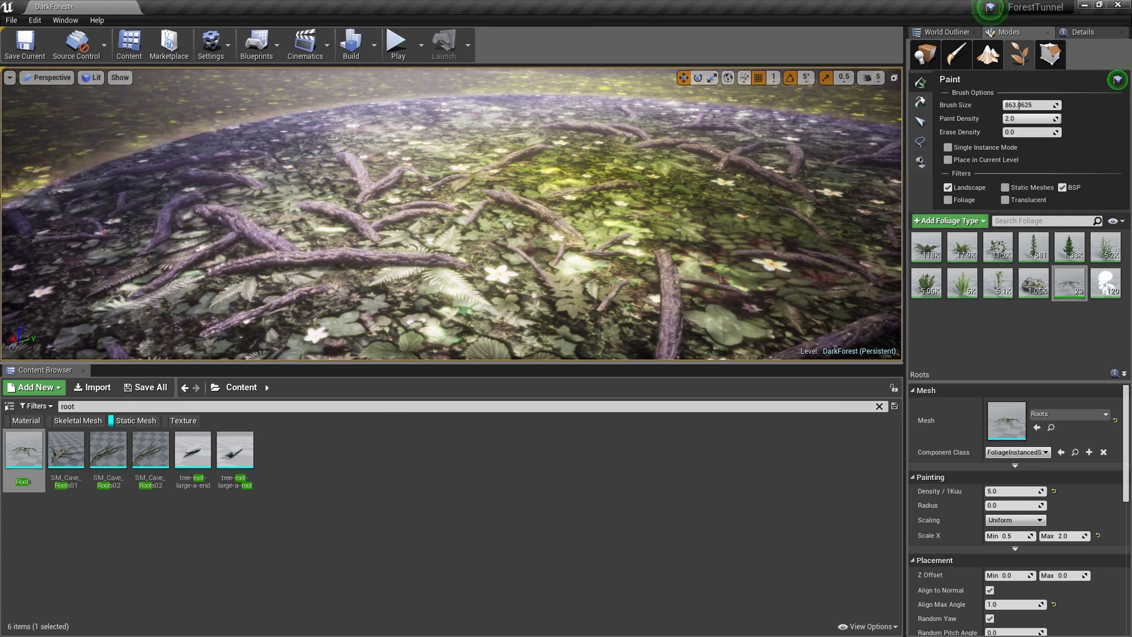
Open the Roots static mesh in its own editor, set its Minimum LOD to 2 and save the mesh
double_click(1007, 420)
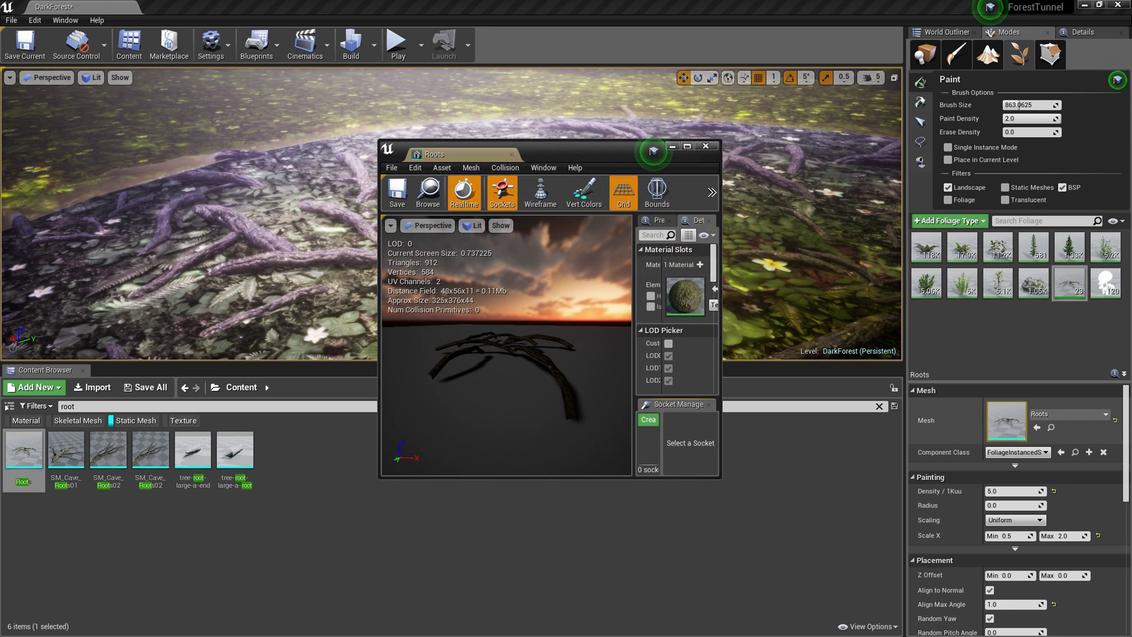
double_click(575, 152)
scroll(920, 328, "down", 1)
scroll(908, 342, "down", 8)
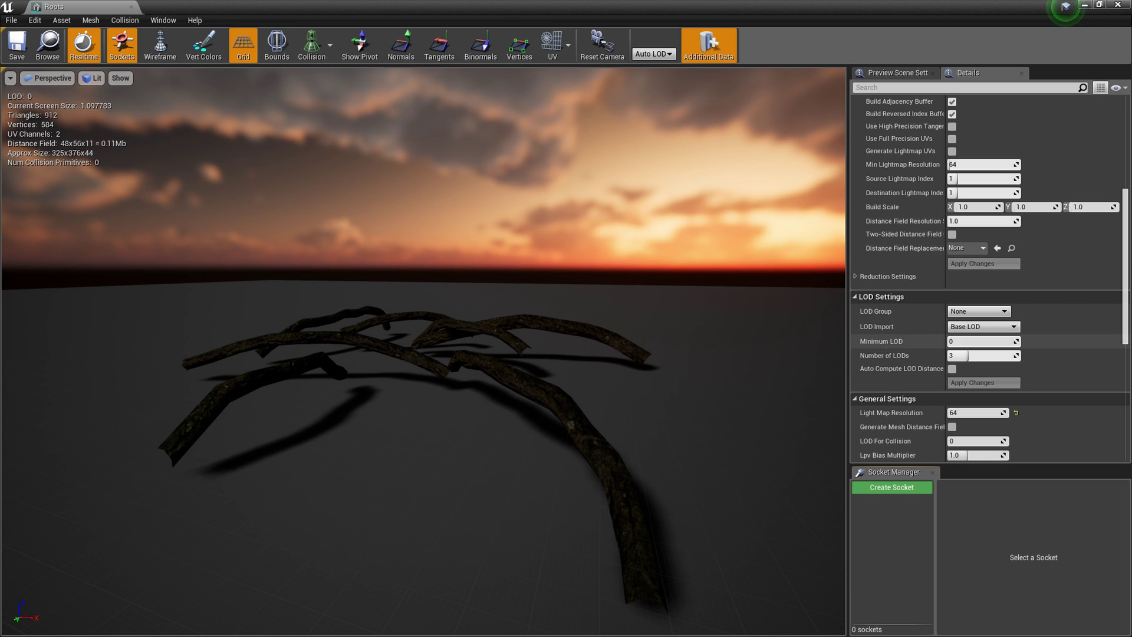
left_click_drag(950, 340, 965, 341)
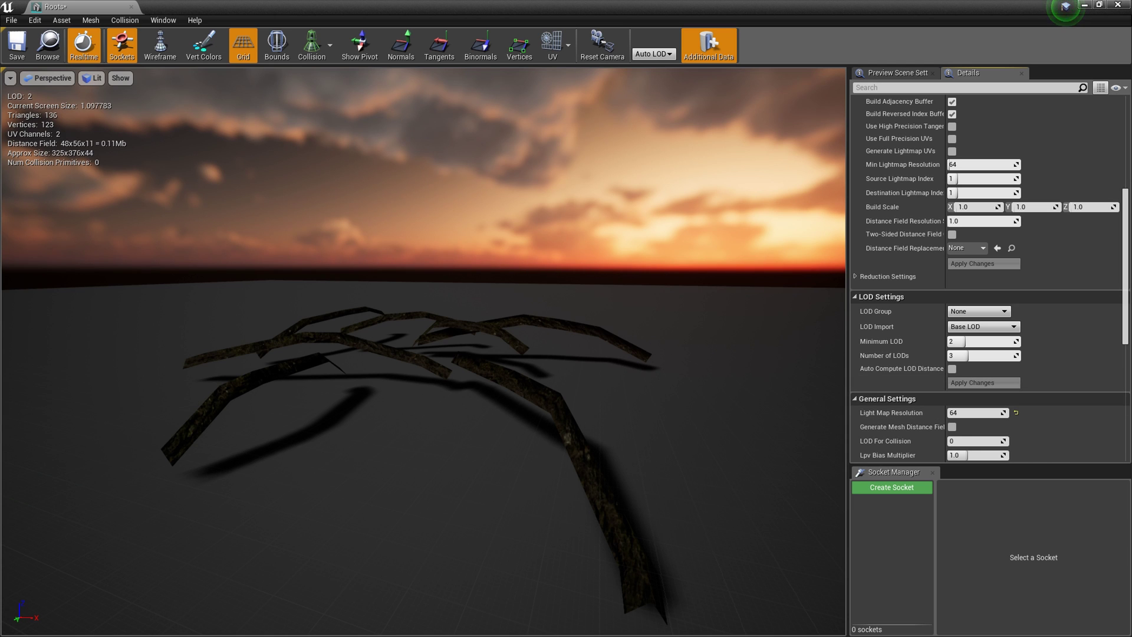
left_click(16, 45)
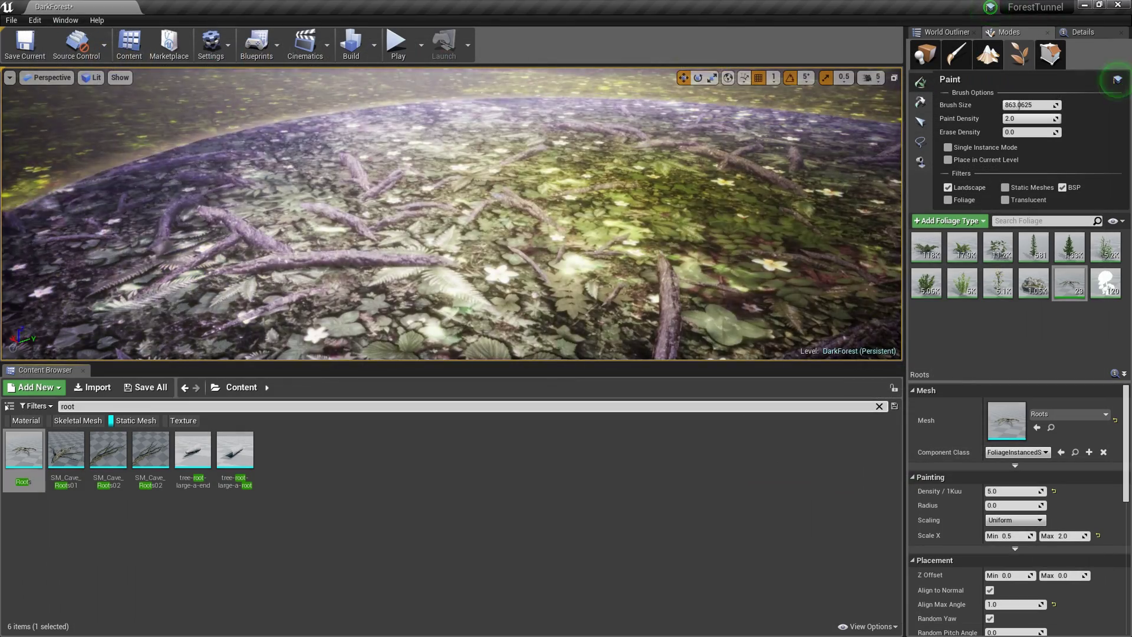
Select the eleven foliage types from Fern_01 through Roots and enlarge the brush size to about 2279
right_click_drag(502, 236, 413, 219)
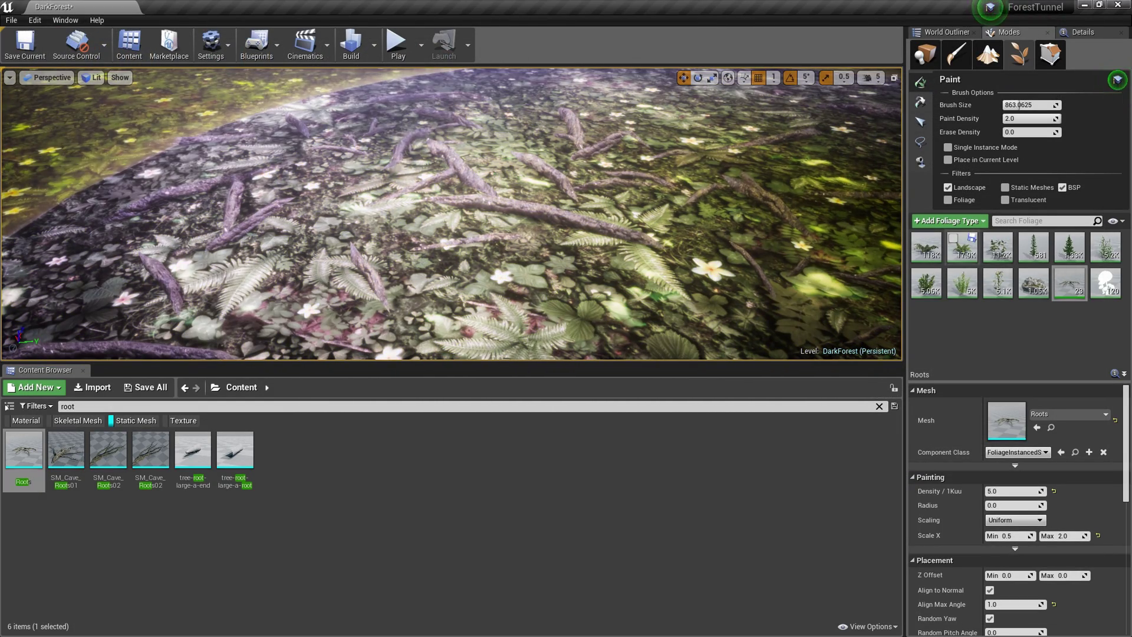
left_click(924, 245)
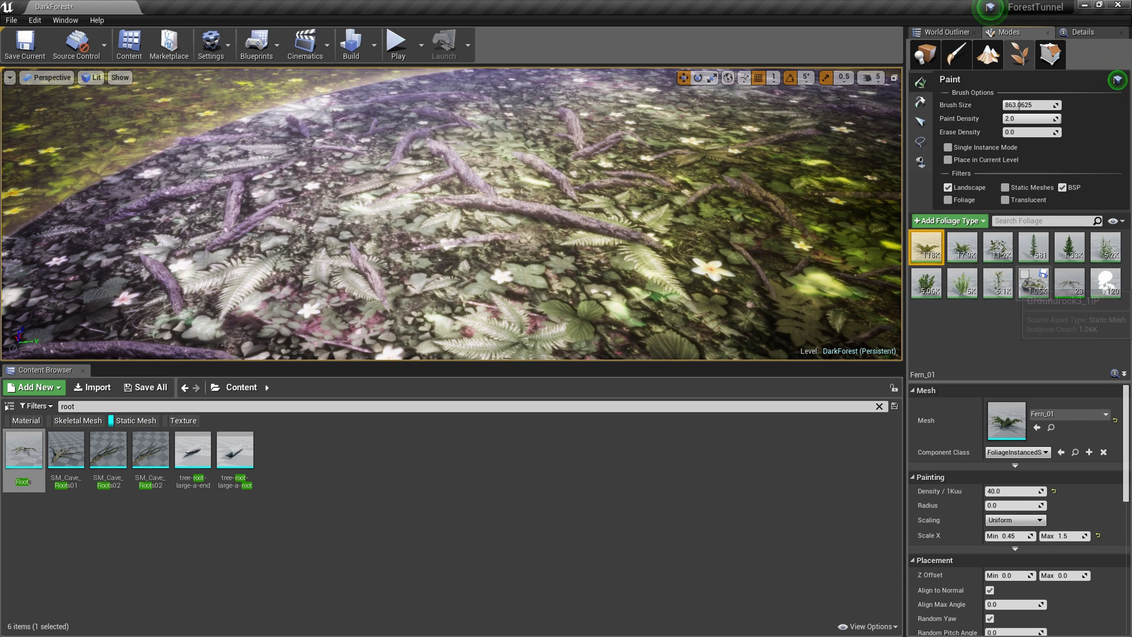
left_click(1069, 284, "shift")
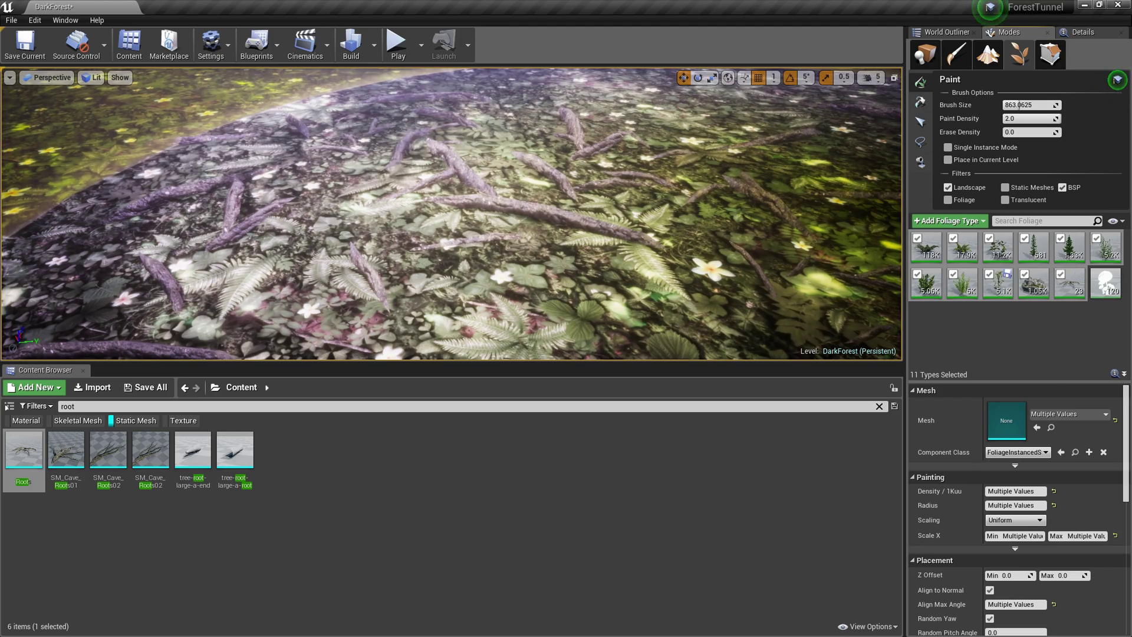
mouse_move(451, 214)
right_mouse_down()
mouse_move(451, 239)
mouse_move(451, 214)
mouse_move(422, 227)
mouse_move(395, 283)
right_mouse_up()
key("s")
key("s")
left_click_drag(1020, 105, 1040, 105)
right_click_drag(451, 213, 377, 204)
key("s")
Erase the existing foliage from the square ground area and repaint it with the eleven selected foliage types
key("F11")
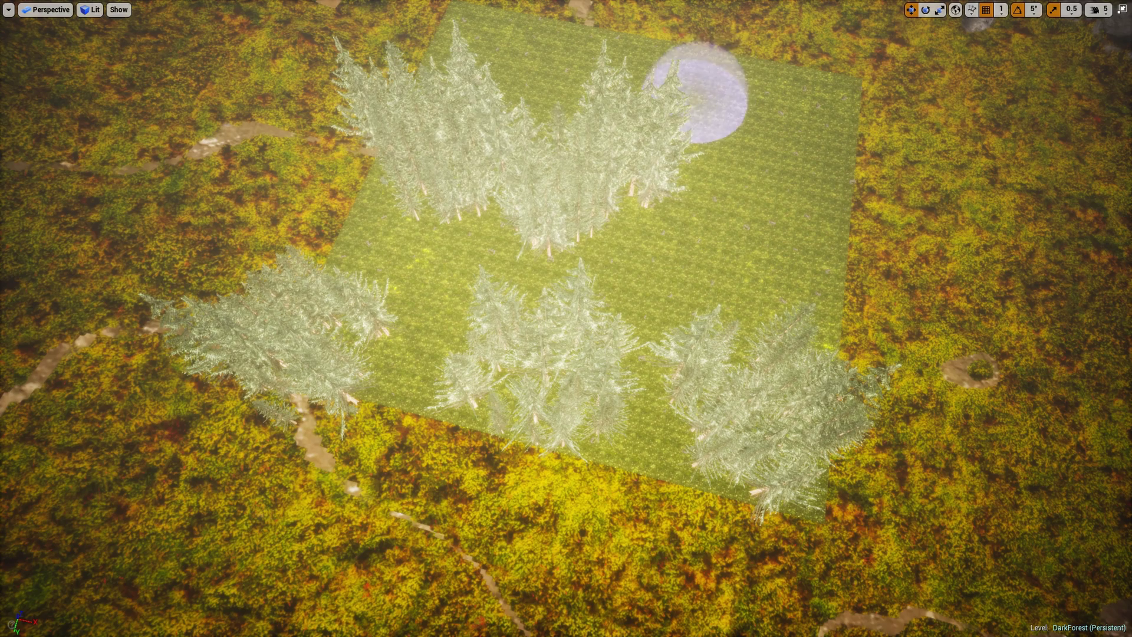
mouse_move(696, 95)
left_mouse_down("shift")
mouse_move(455, 197)
mouse_move(420, 93)
mouse_move(496, 116)
mouse_move(776, 100)
mouse_move(836, 157)
mouse_move(703, 351)
mouse_move(549, 397)
mouse_move(330, 319)
mouse_move(306, 384)
mouse_move(308, 351)
left_mouse_up("shift")
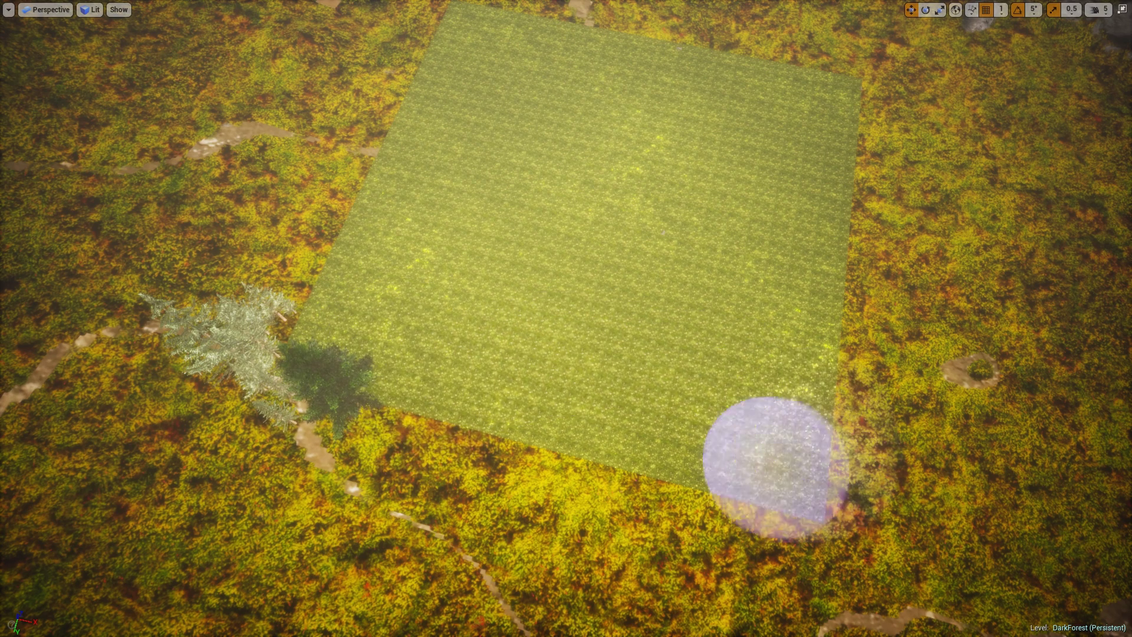
left_click(459, 32)
mouse_move(459, 35)
left_mouse_down()
mouse_move(776, 113)
mouse_move(536, 151)
mouse_move(581, 236)
mouse_move(470, 260)
mouse_move(480, 329)
mouse_move(586, 324)
mouse_move(720, 368)
left_mouse_up()
key("F11")
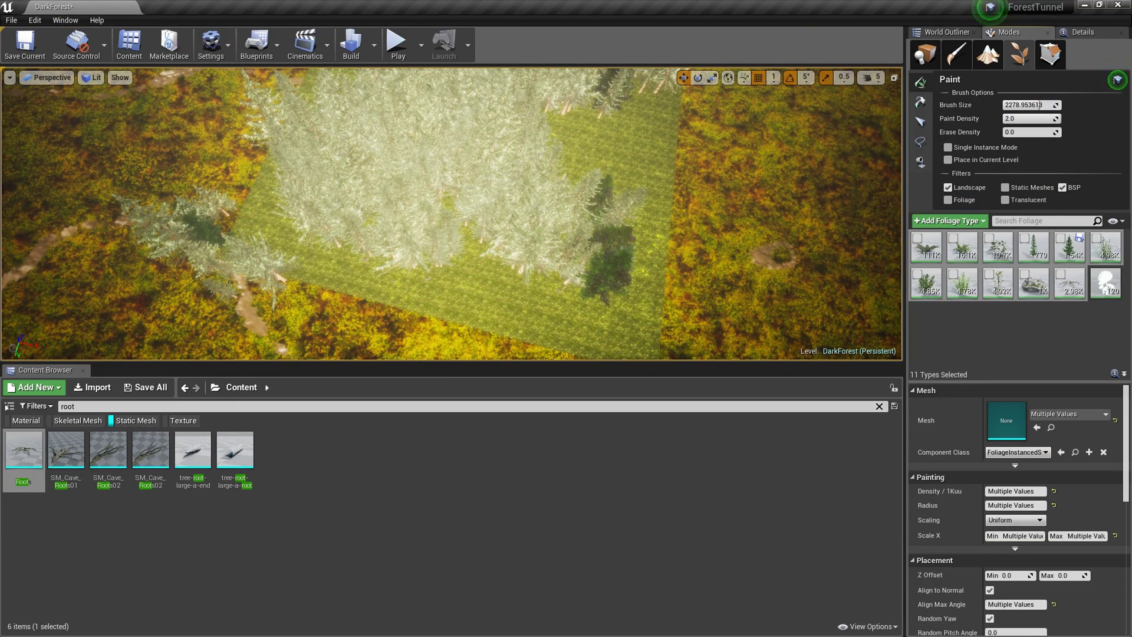
Select the Fir_02 foliage type and paint the active foliage over the remaining bare parts of the square ground
left_click(1019, 321)
left_click(1034, 246)
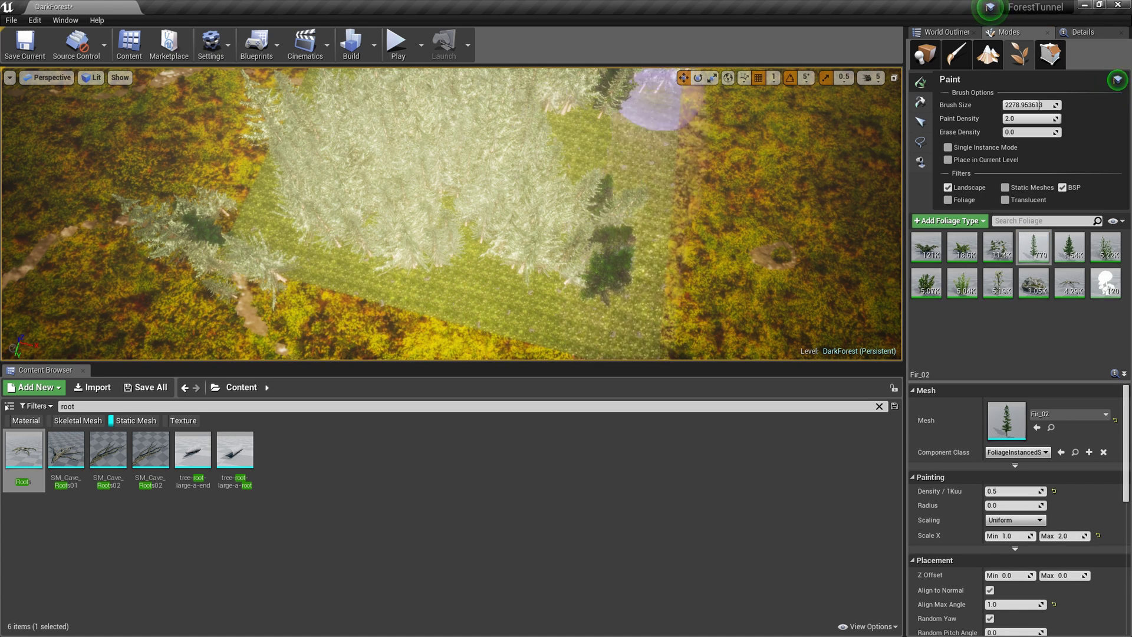
right_click_drag(660, 98, 660, 65)
left_click_drag(643, 219, 319, 218)
right_click_drag(312, 216, 329, 118)
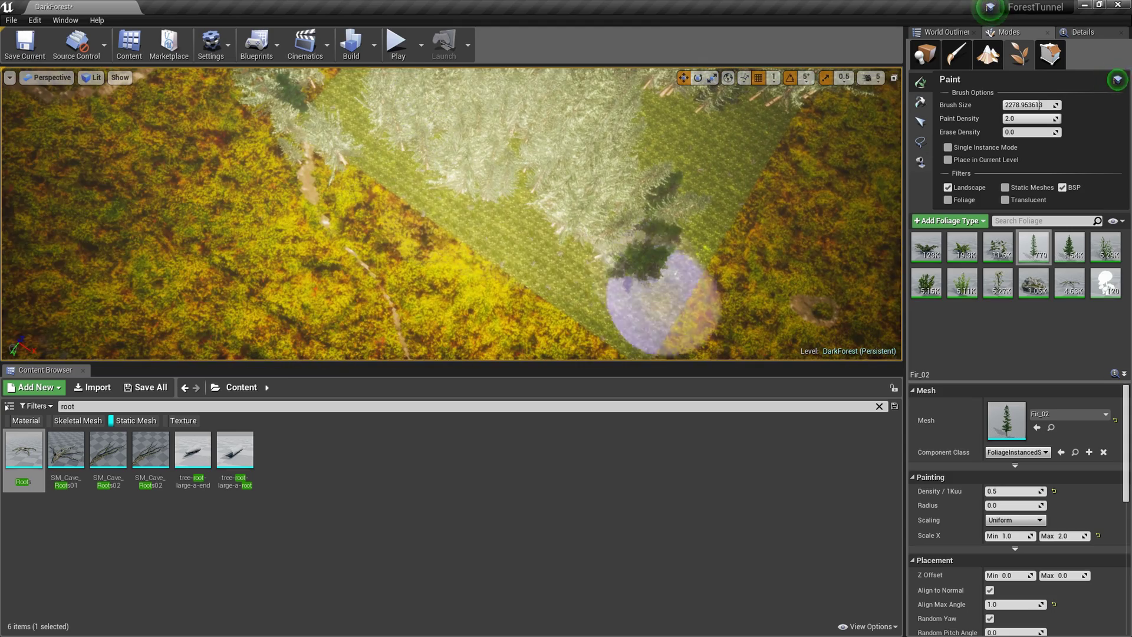
left_click_drag(673, 310, 700, 159)
right_click_drag(700, 160, 743, 100)
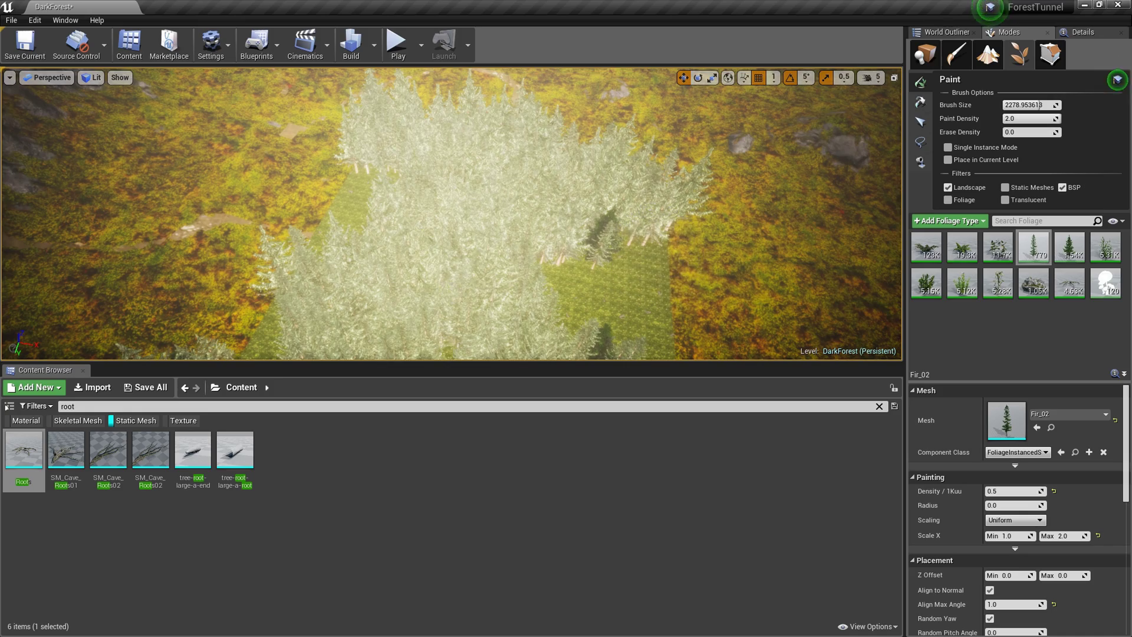
Play-test the level from among the ferns in full screen to inspect the painted forest
right_click_drag(378, 171, 448, 242)
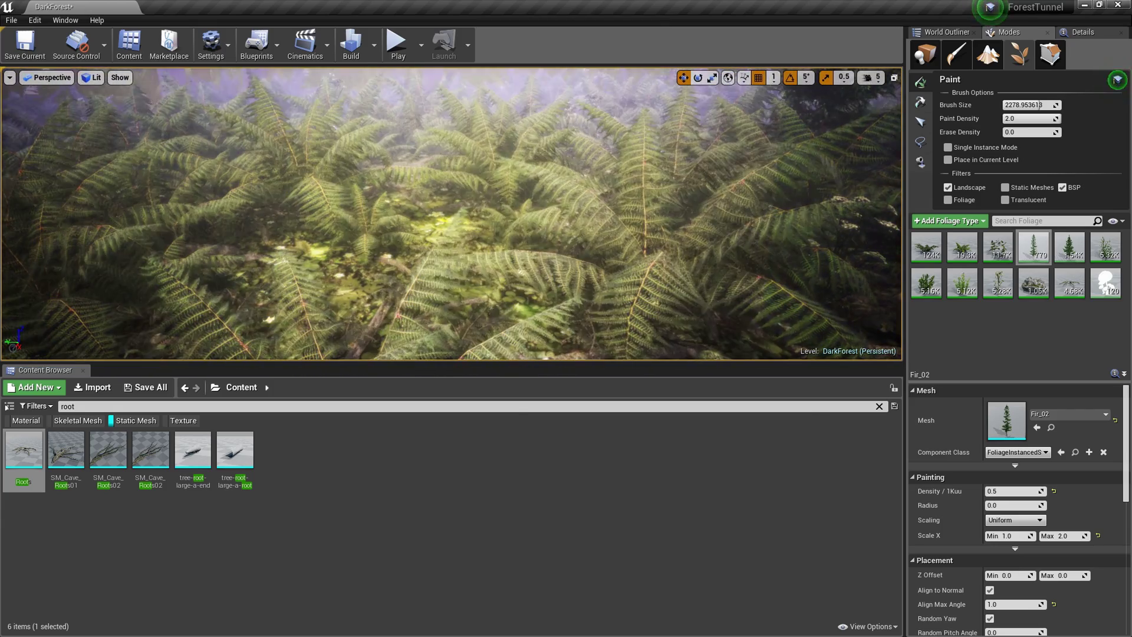
right_click(434, 195)
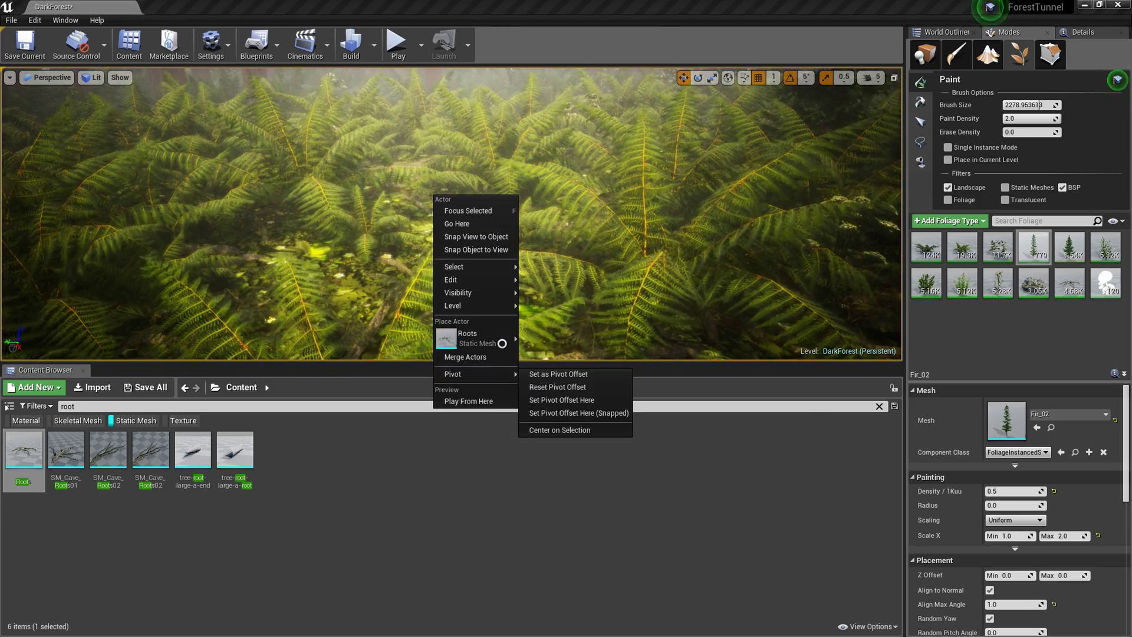
key("Escape")
key("alt+p")
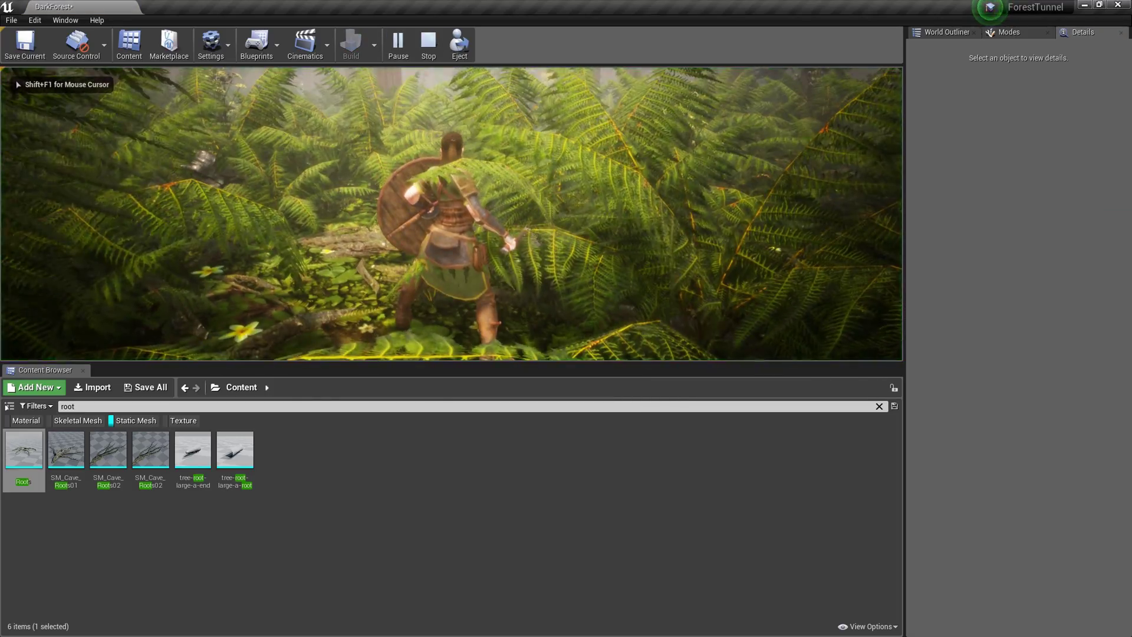
key("F11")
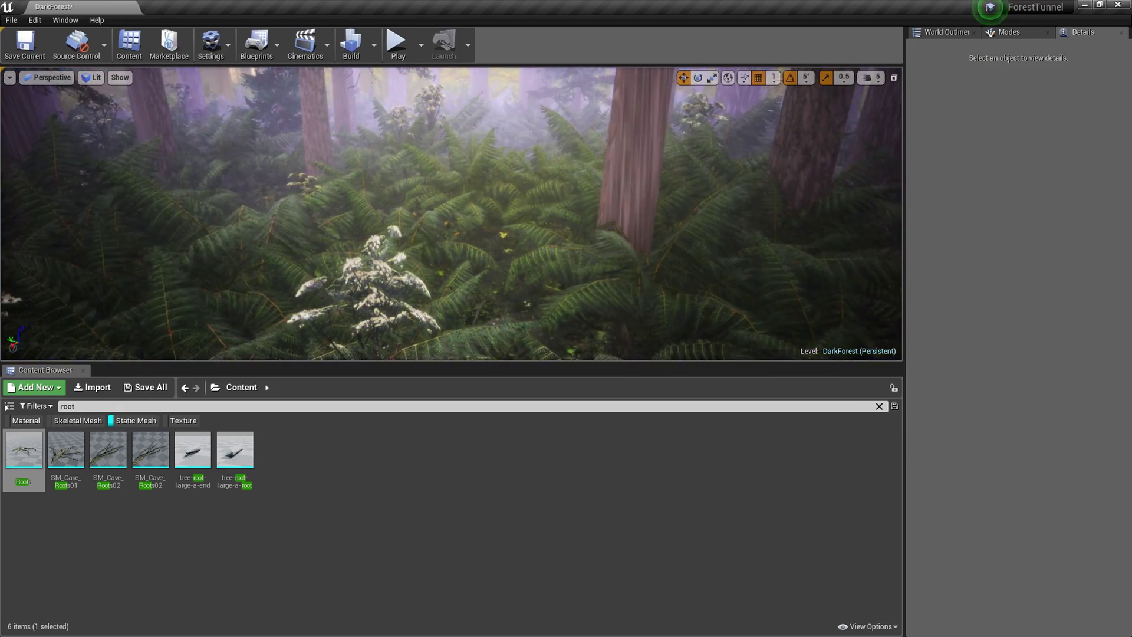
Enlarge the level viewport by reducing the height of the Content Browser
left_click_drag(452, 362, 452, 488)
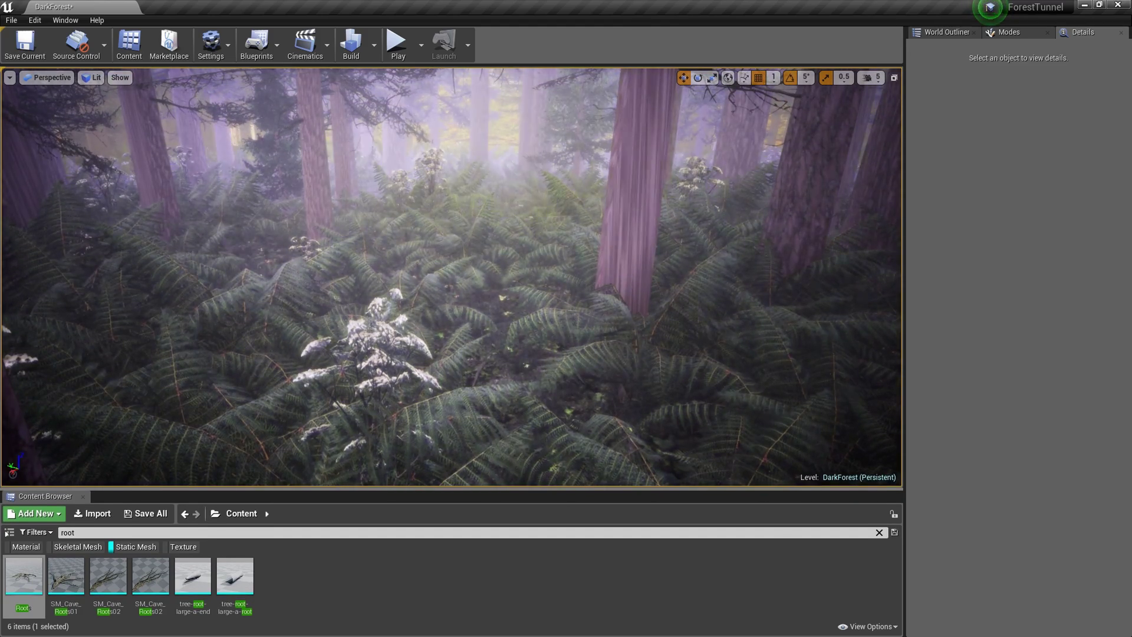